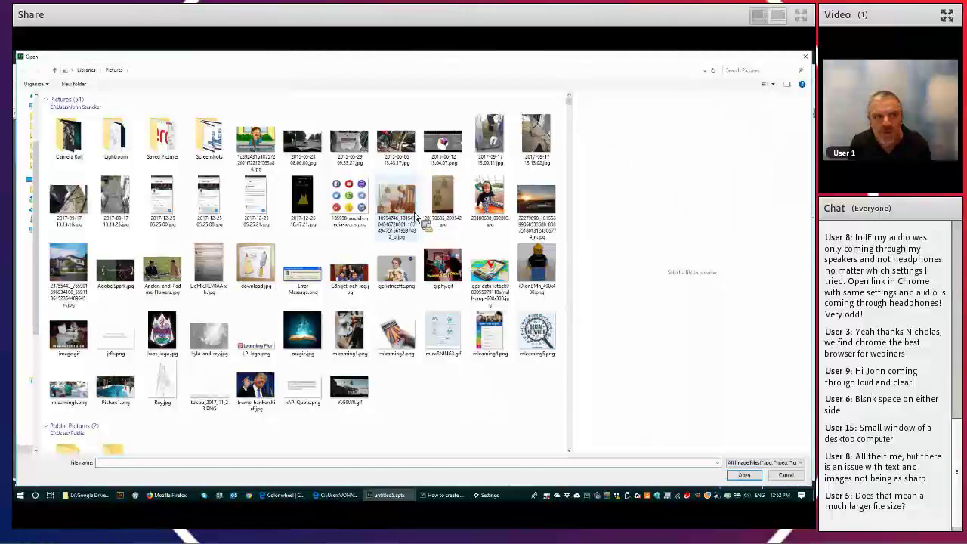
Insert the figurines photo on the 1024 x 768 slide, scaled to about 737 x 553 and centred on the stage.
double_click(401, 204)
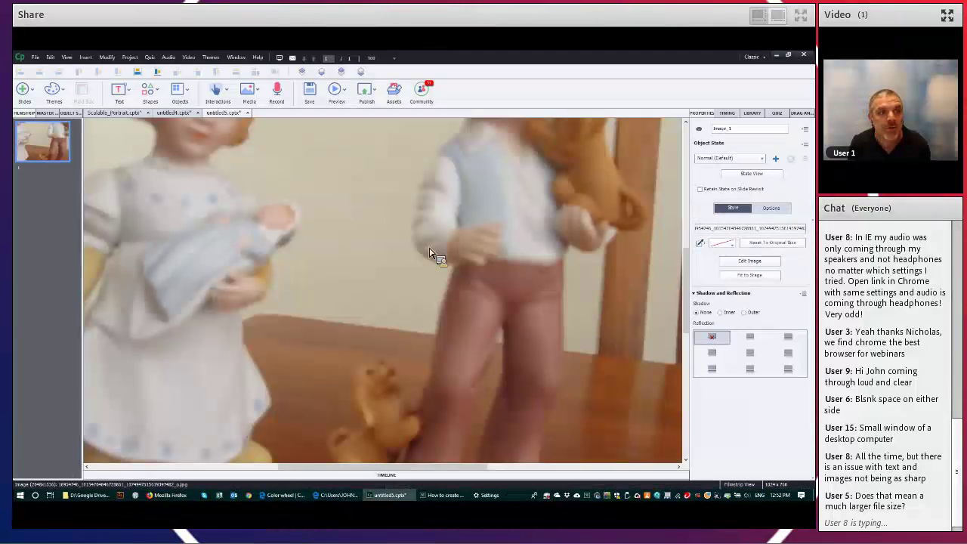
left_click(754, 276)
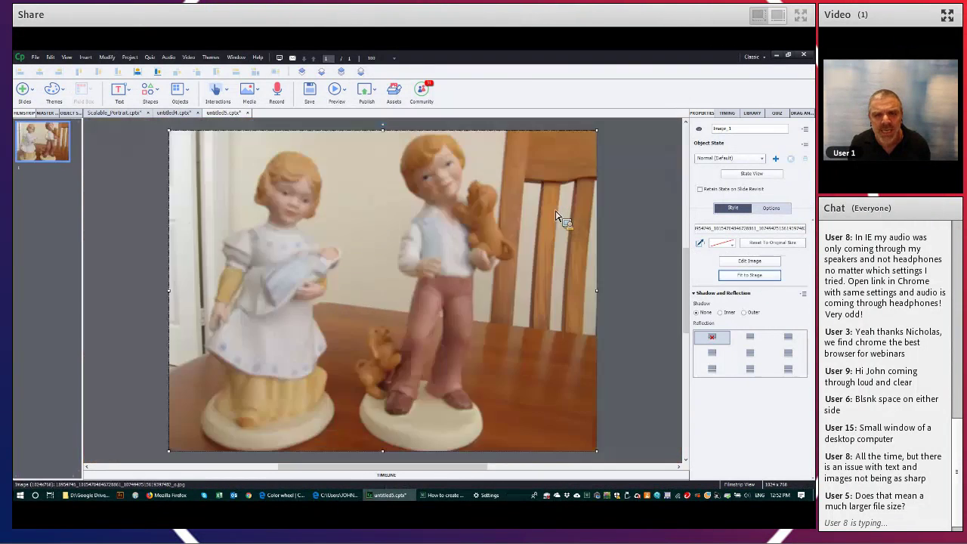
left_click_drag(597, 131, 464, 211)
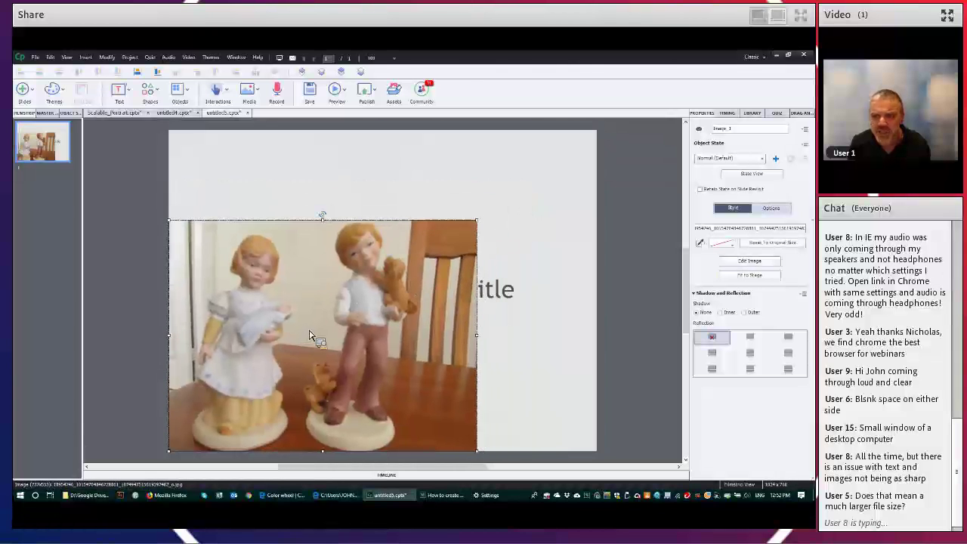
left_click_drag(312, 335, 343, 311)
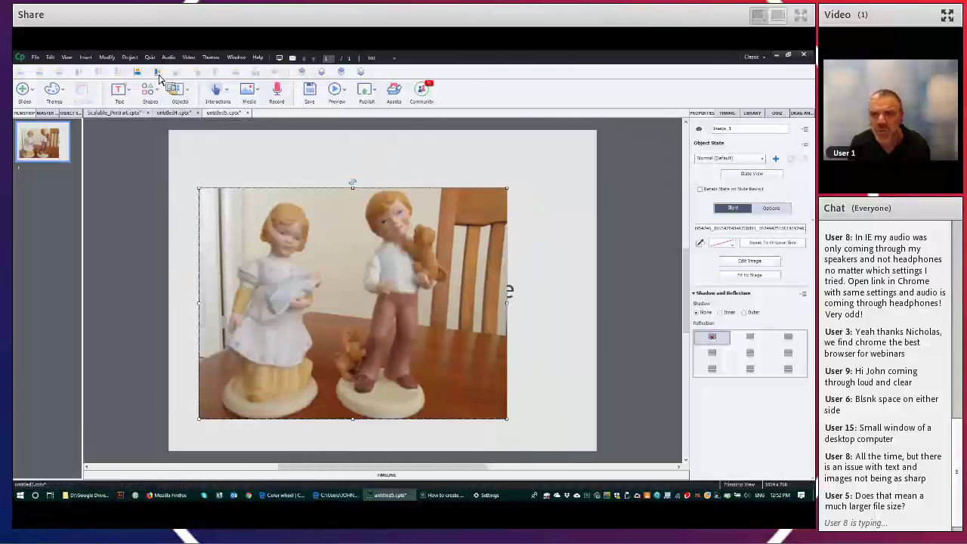
left_click_drag(333, 255, 362, 243)
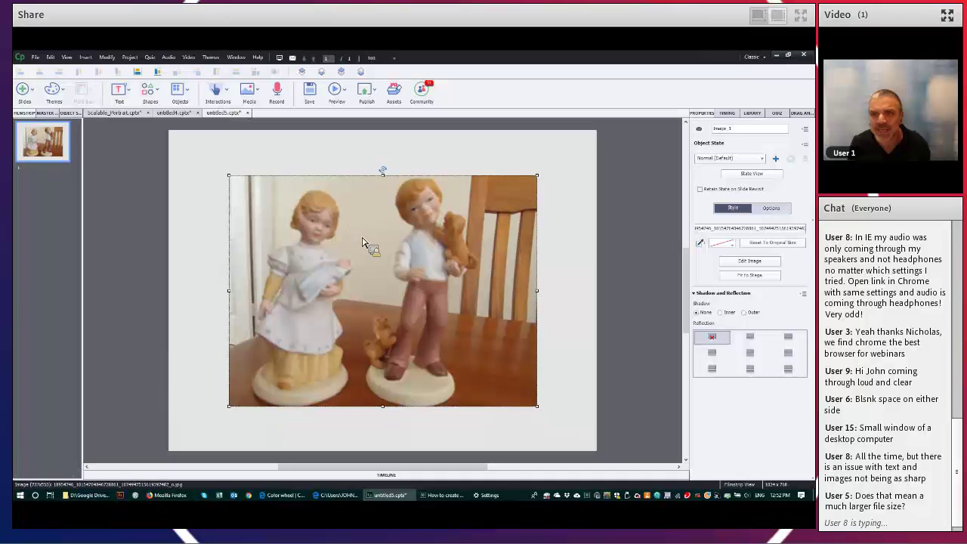
In the untitled4 project, insert the same figurines photo, scaled to fit inside the slide and centred.
left_click(177, 113)
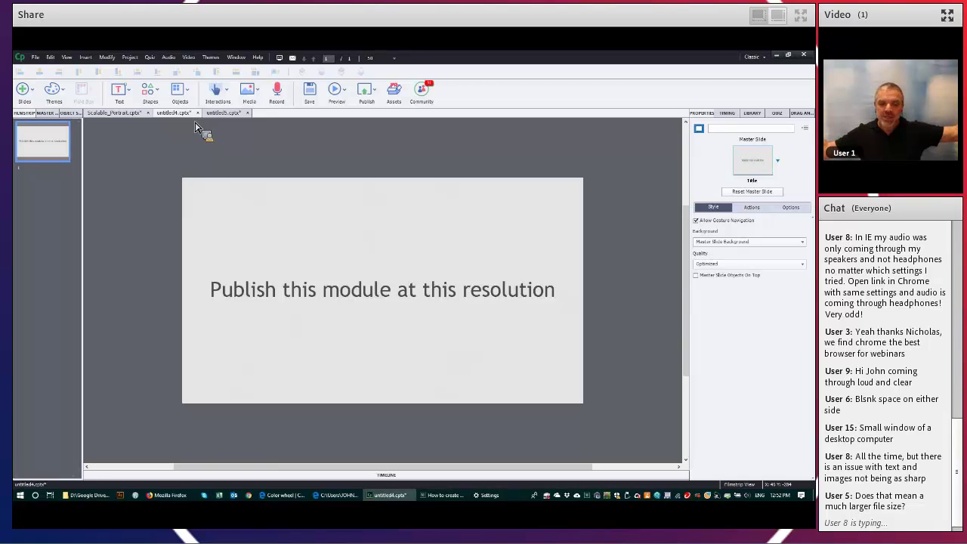
left_click(248, 92)
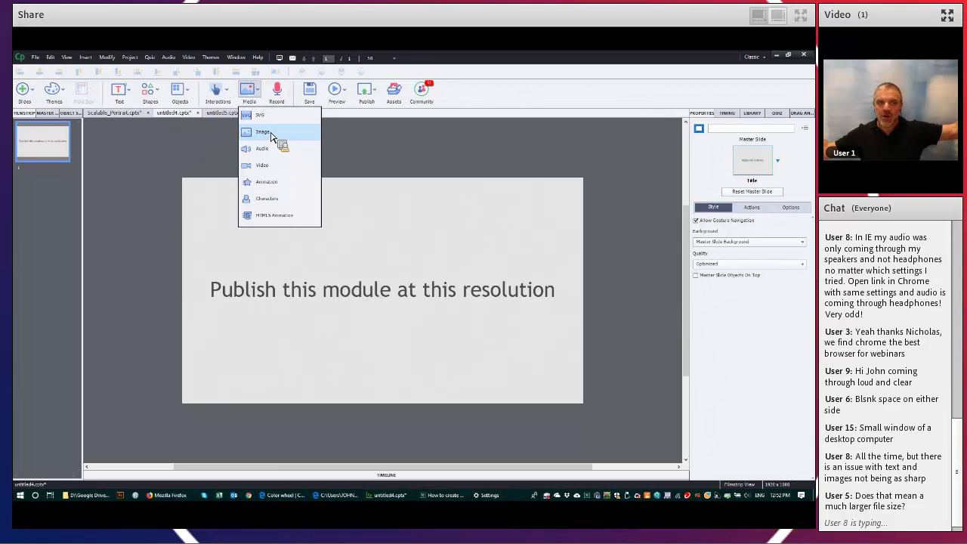
left_click(270, 134)
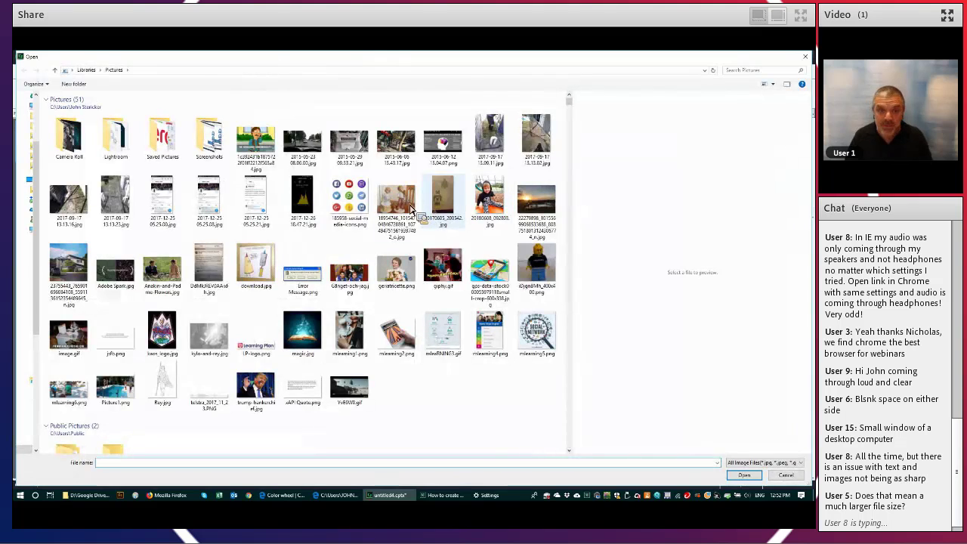
double_click(412, 208)
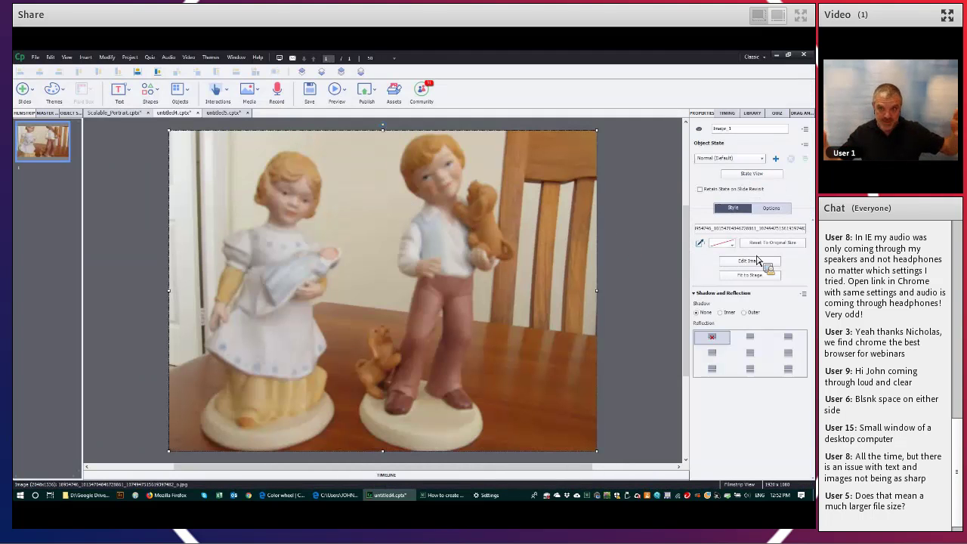
left_click_drag(601, 136, 508, 223)
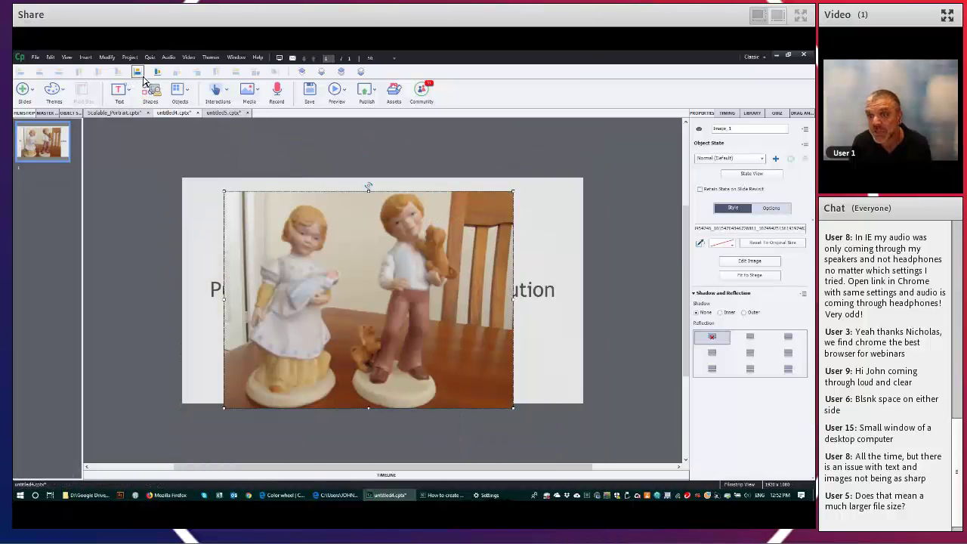
Publish the untitled4 project to the computer as scalable HTML5 with the project title 1920x1080.
left_click(40, 58)
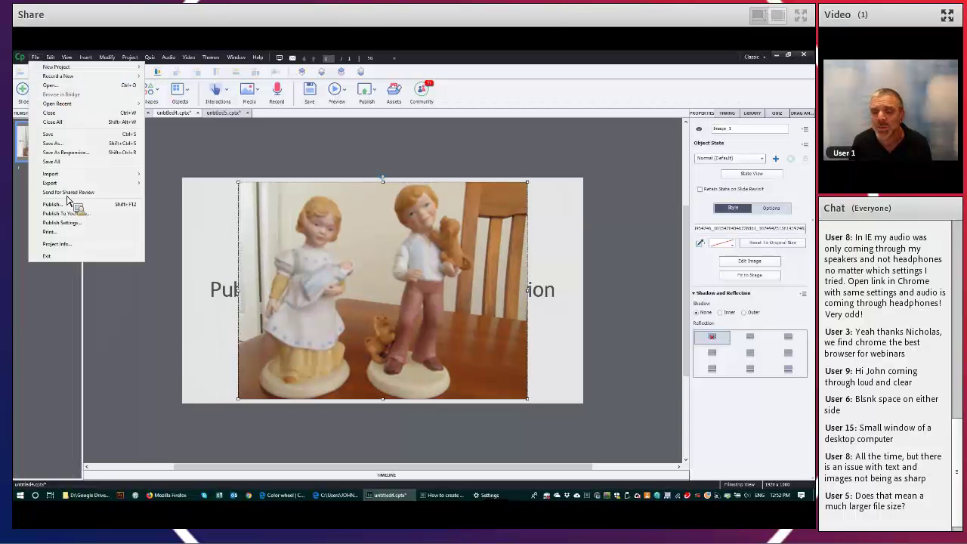
left_click(68, 205)
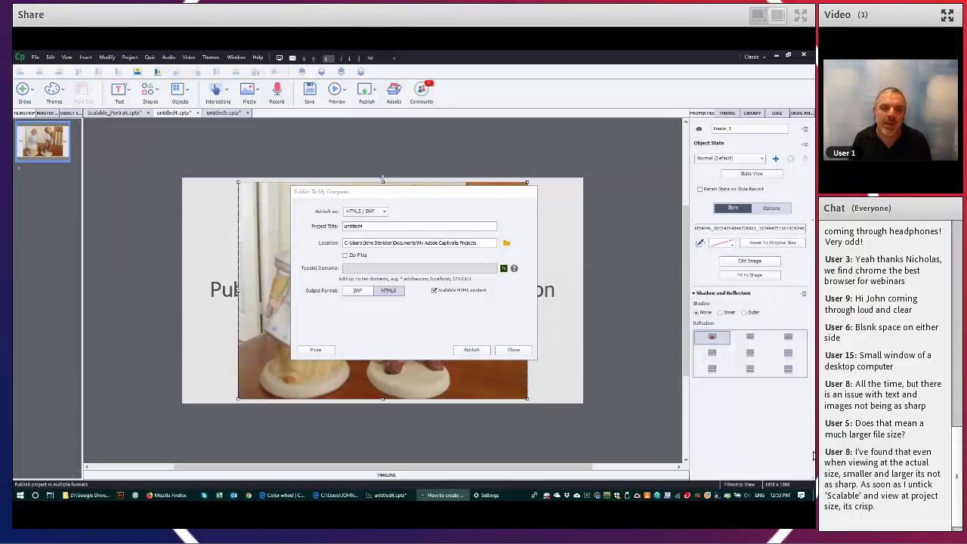
left_click(383, 234)
type("JS")
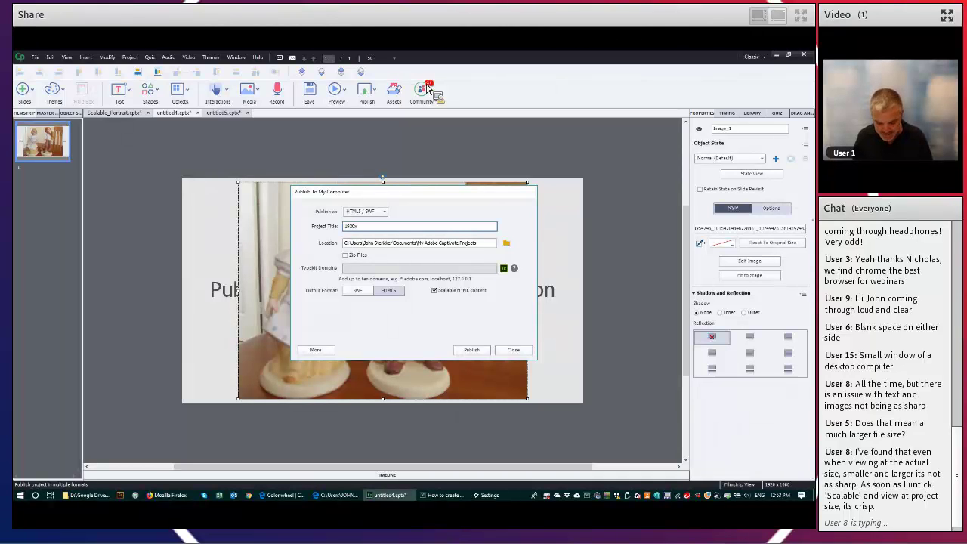
type("20x1080")
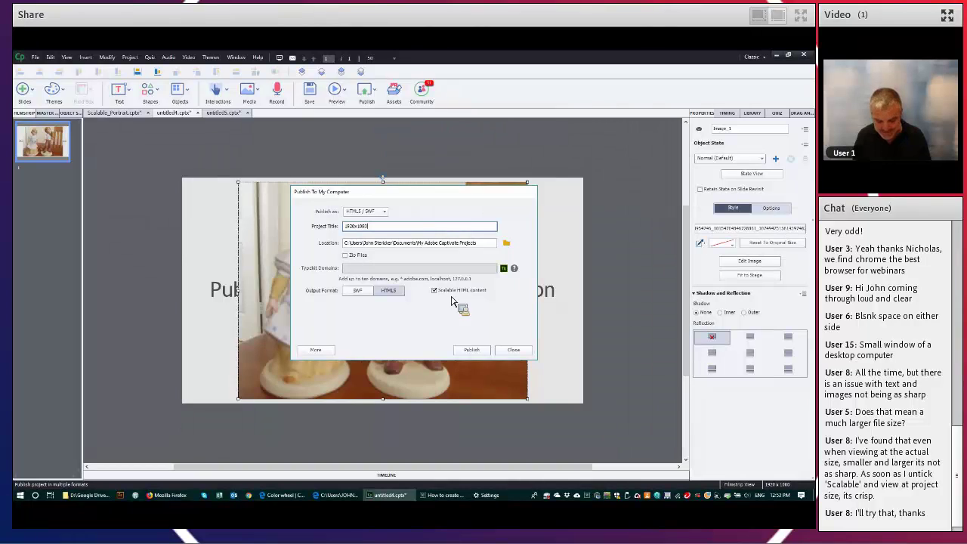
left_click(472, 350)
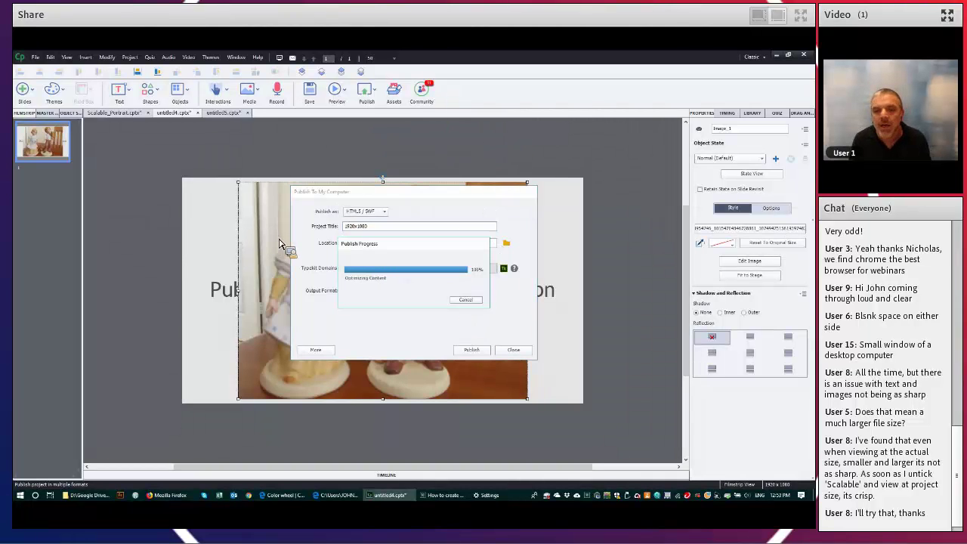
View the published 1920x1080 output in the browser, play it through and minimize the browser.
left_click(440, 289)
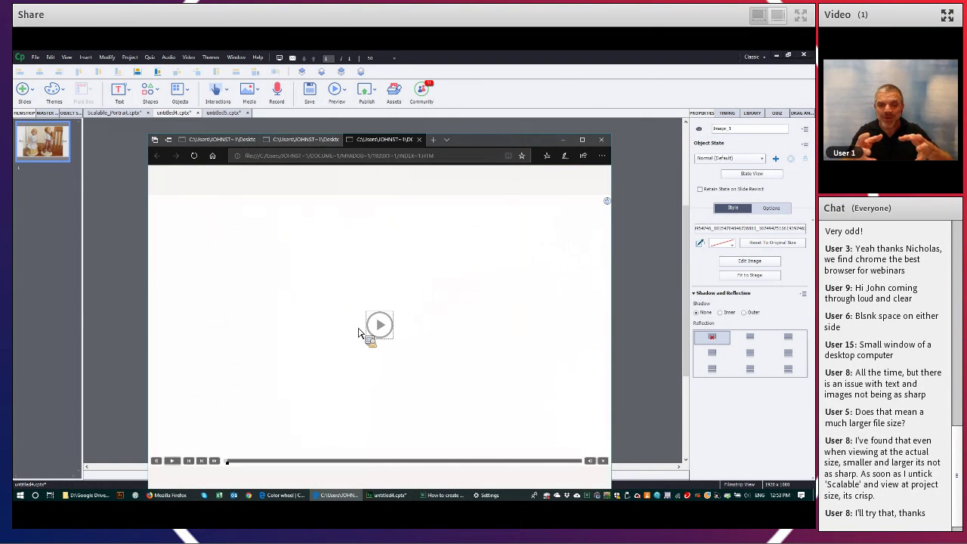
left_click(377, 337)
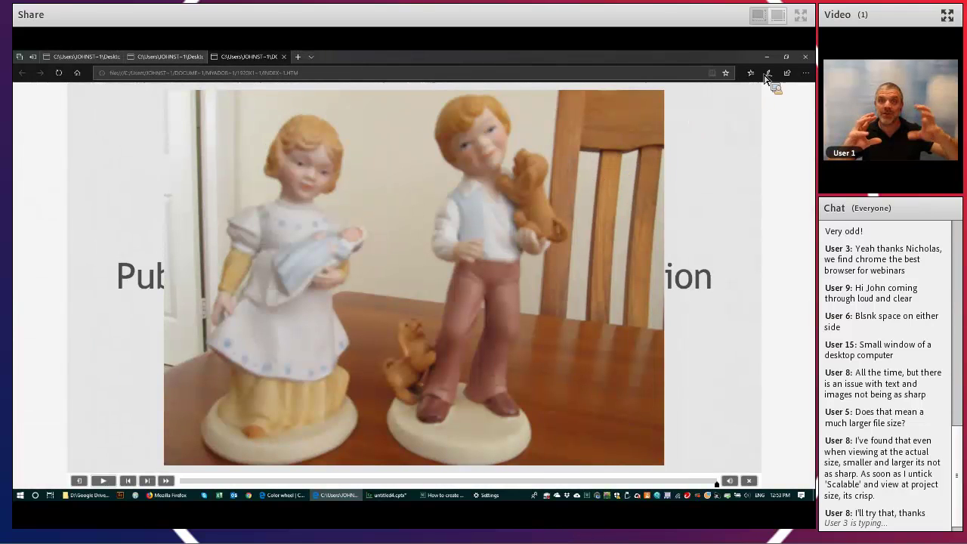
left_click(767, 57)
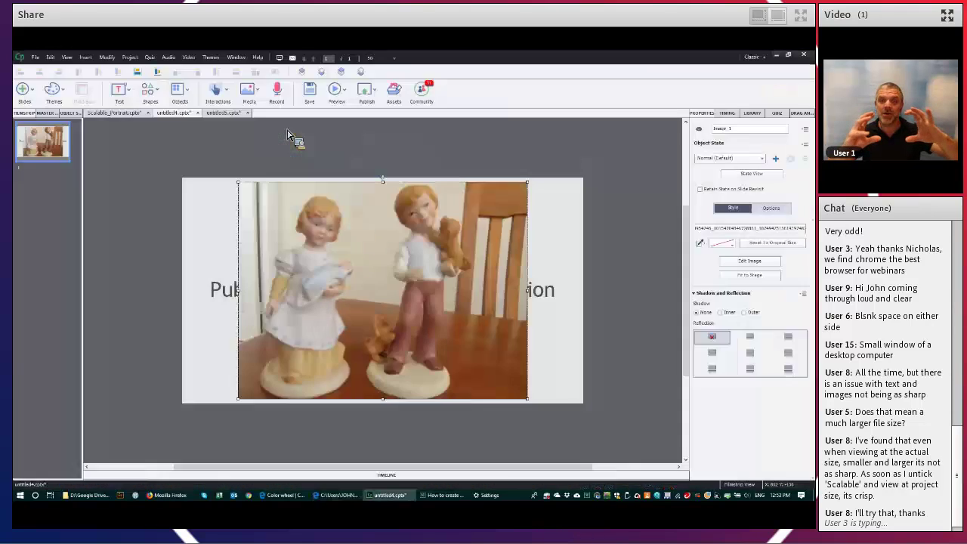
Start publishing the untitled5 project to the computer and set the output location to the Desktop folder.
left_click(227, 114)
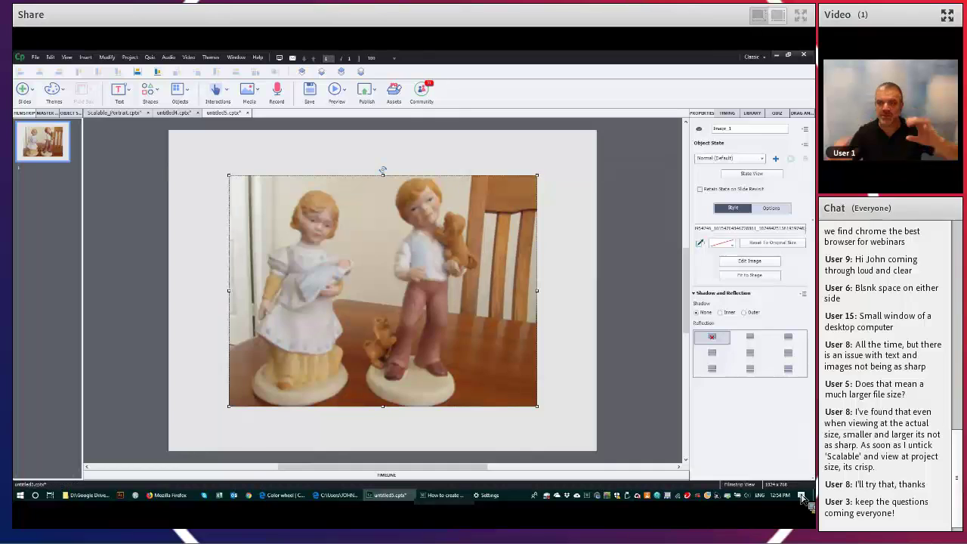
left_click(36, 58)
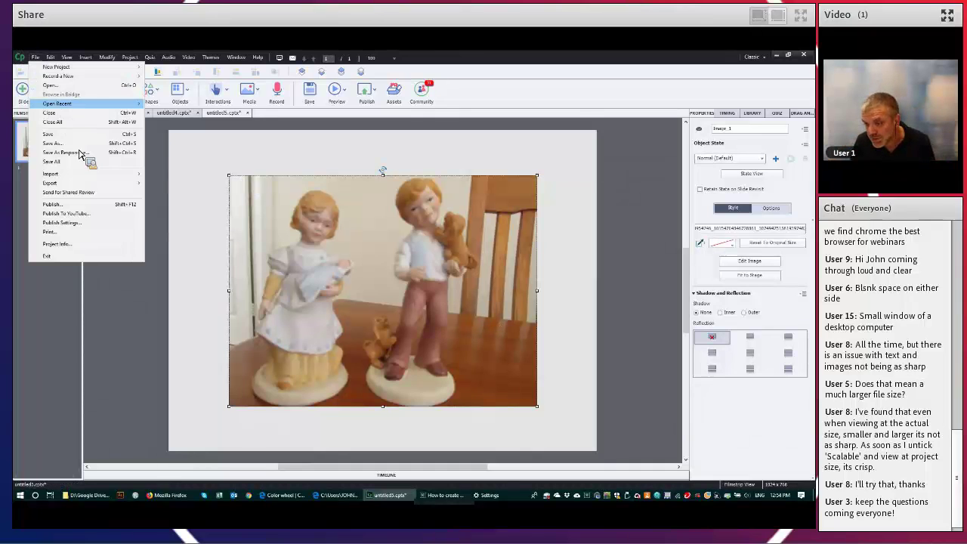
left_click(75, 202)
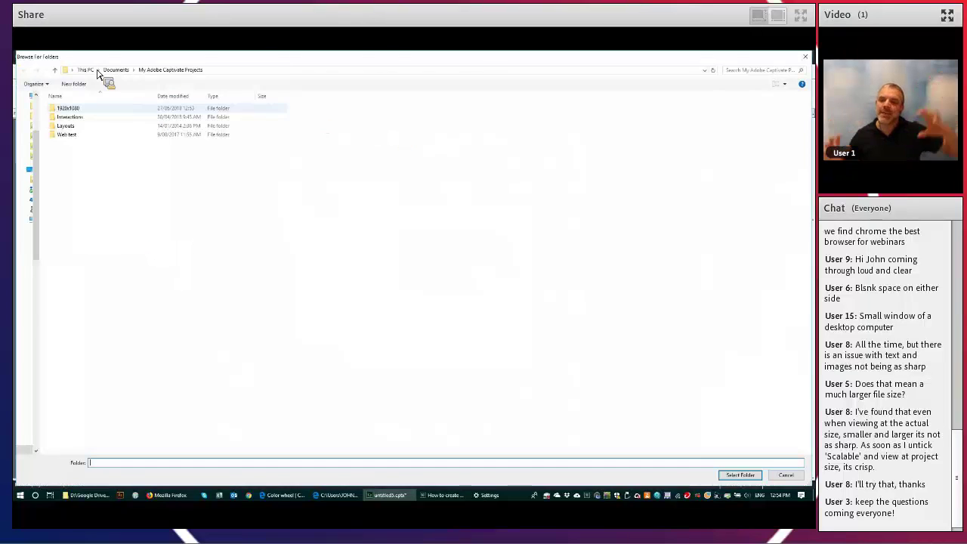
left_click(89, 69)
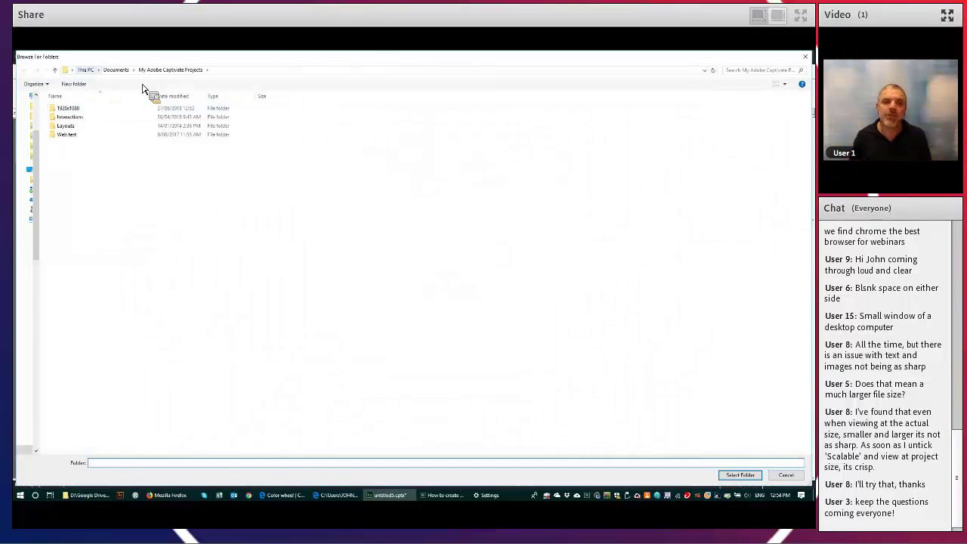
key("Return")
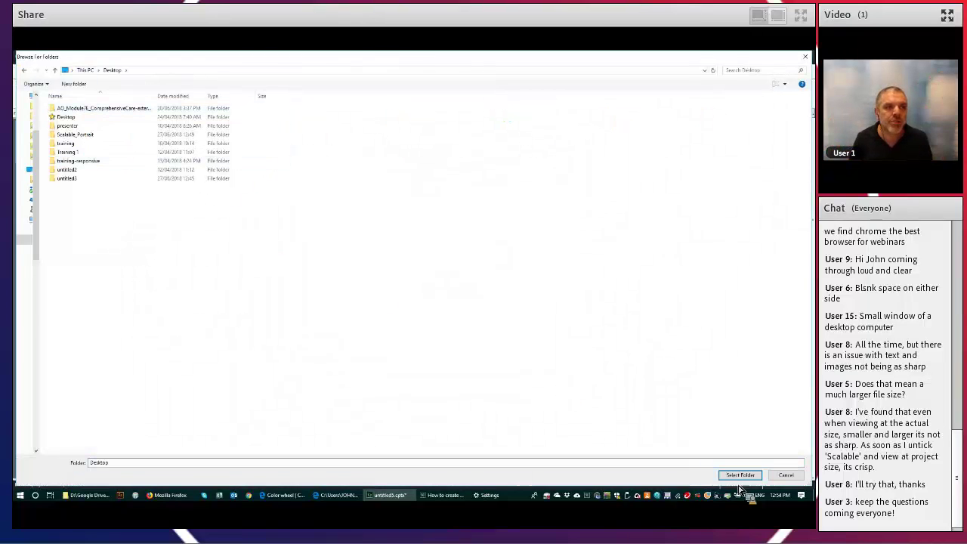
key("Return")
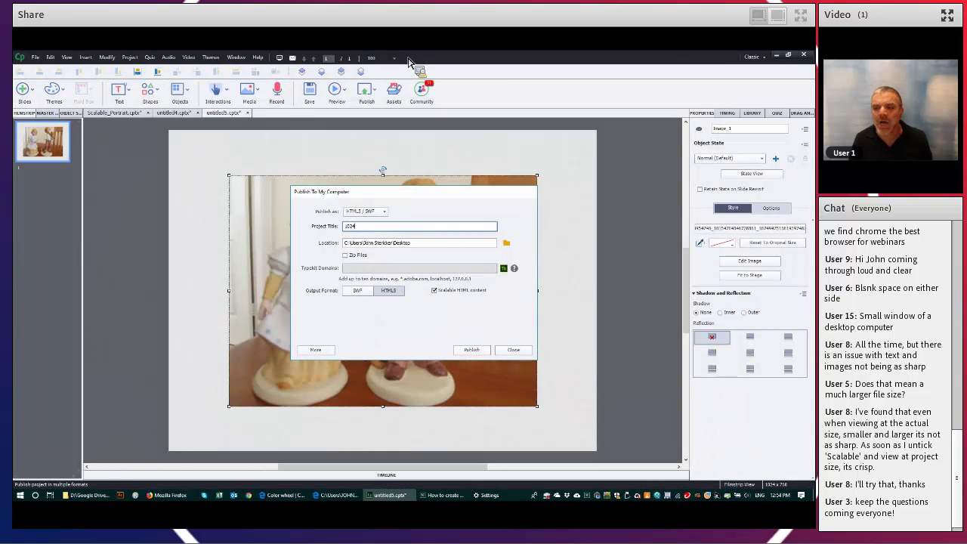
Title the publish output 1024x768 and publish it as scalable HTML5.
type("1024x76")
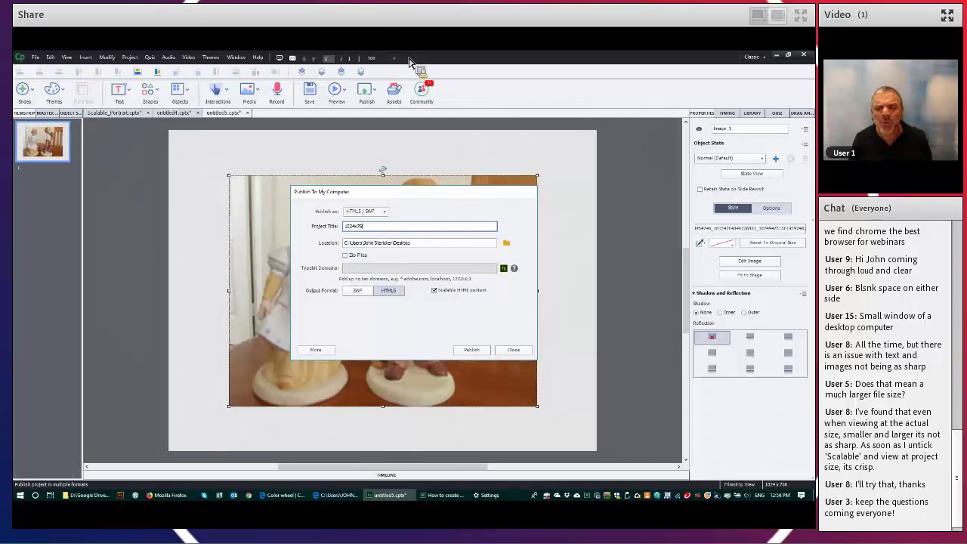
type("8")
left_click(471, 352)
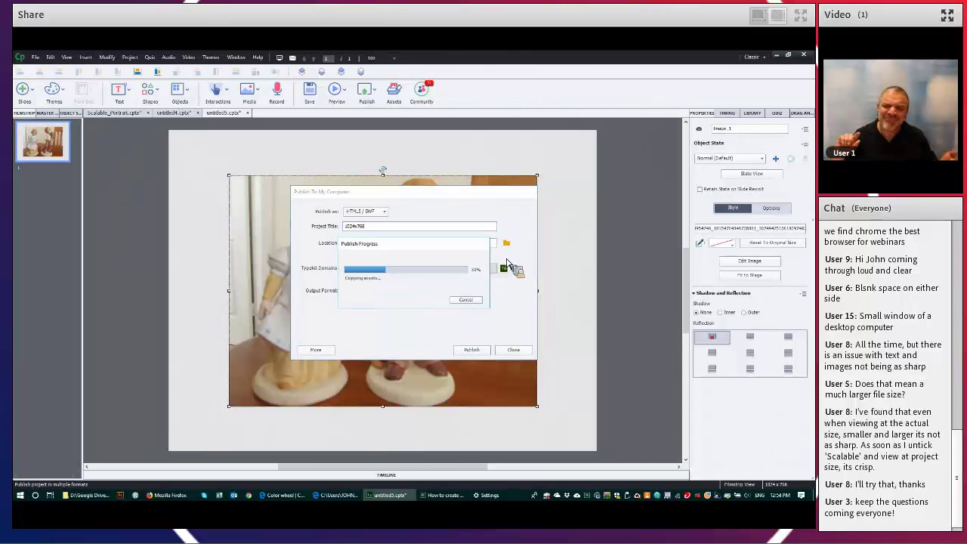
View the published 1024x768 output in the browser, play it through and minimize the browser.
left_click(446, 290)
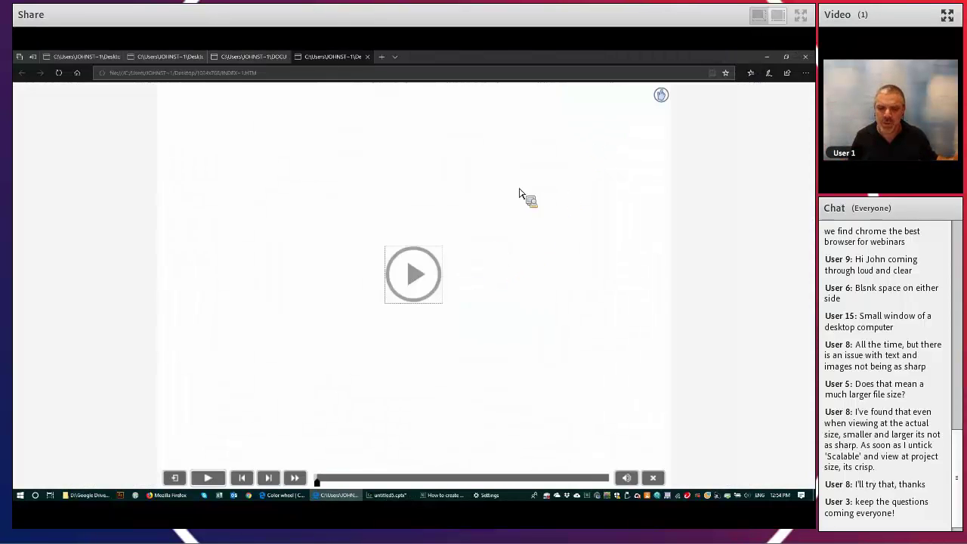
left_click(423, 278)
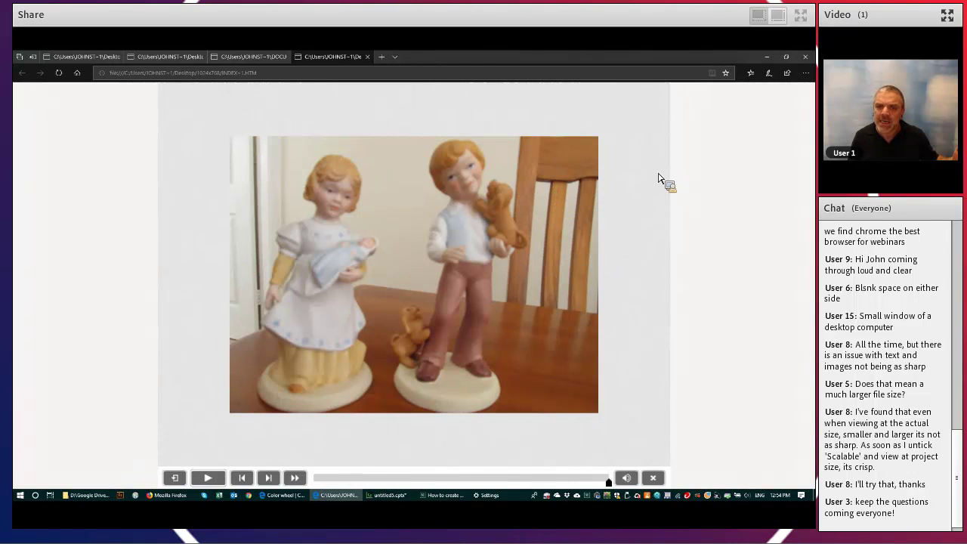
left_click(769, 58)
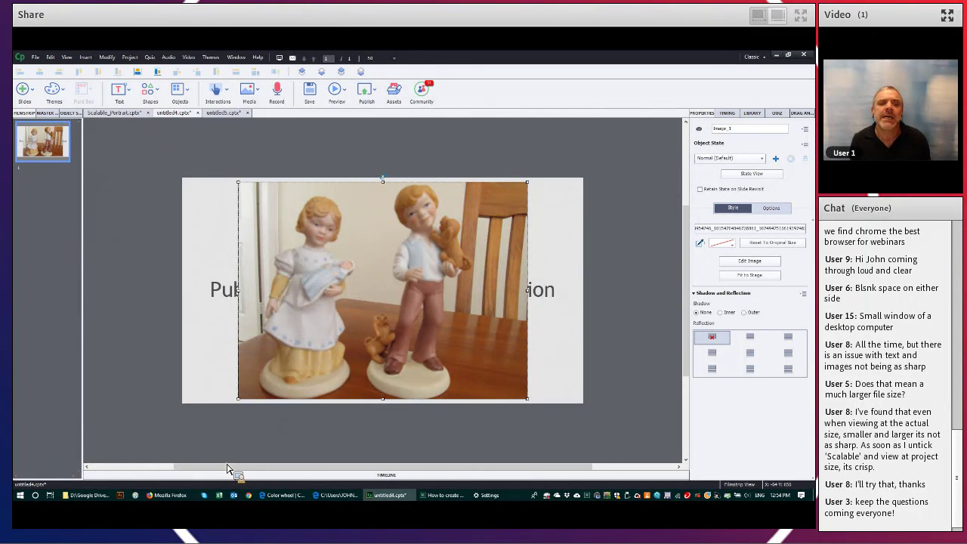
Review the published 1024x768 output again, and switch to the scalable_portrait page in Firefox.
left_click(338, 496)
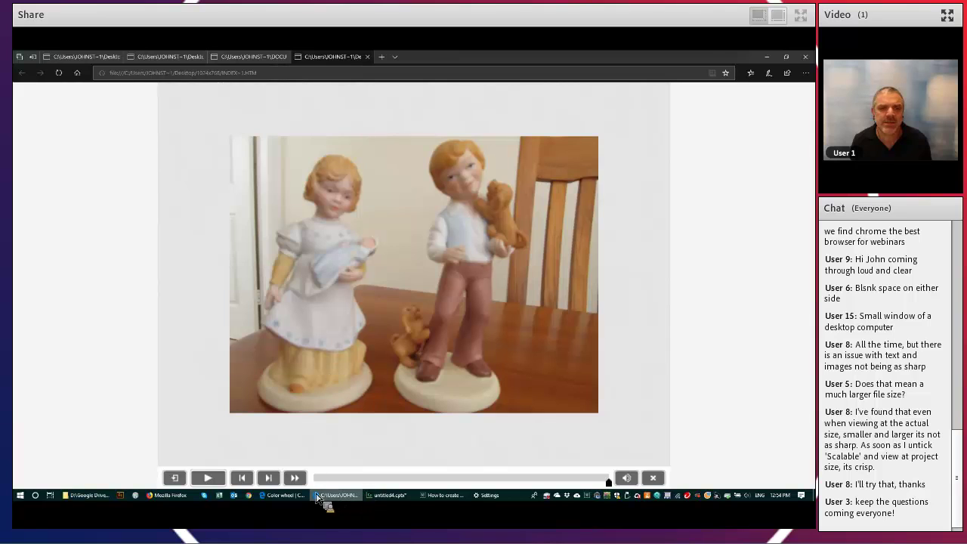
left_click(204, 157)
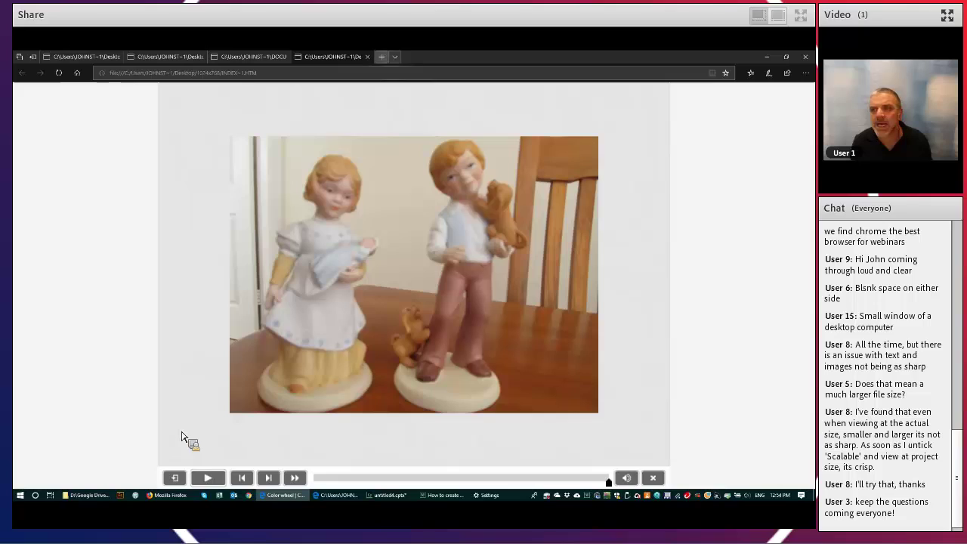
left_click(170, 496)
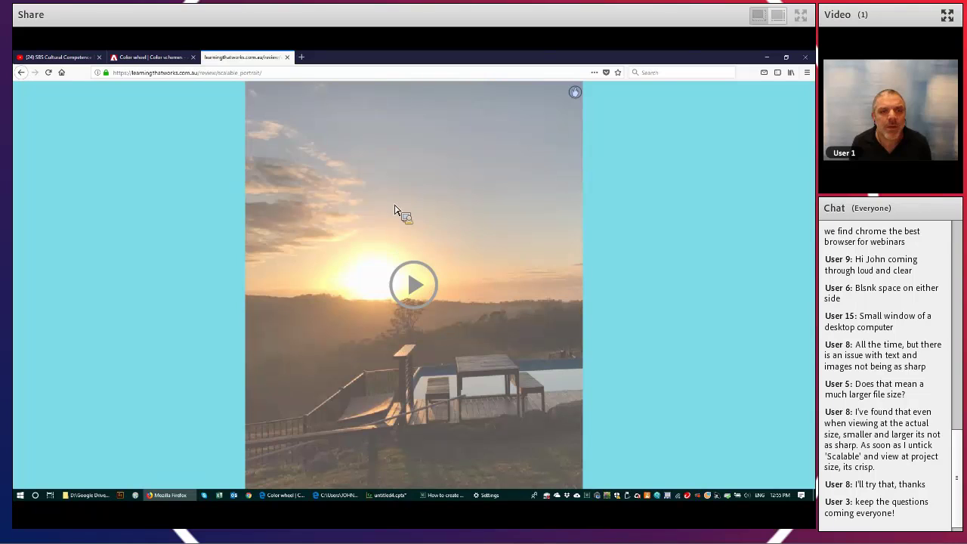
Switch to the Scalable_Portrait project in Captivate and inspect its start and end preferences, including the library images available for Auto Play.
left_click(382, 501)
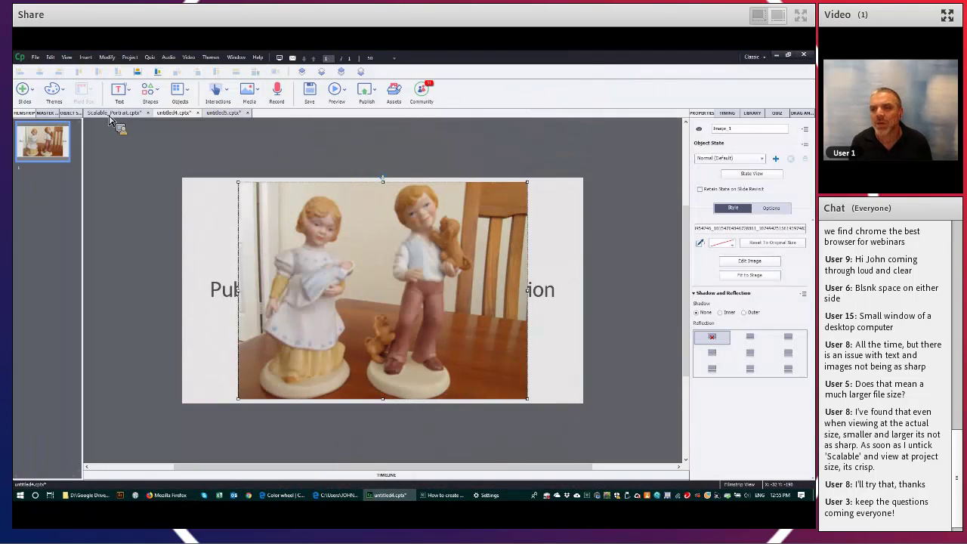
left_click(117, 114)
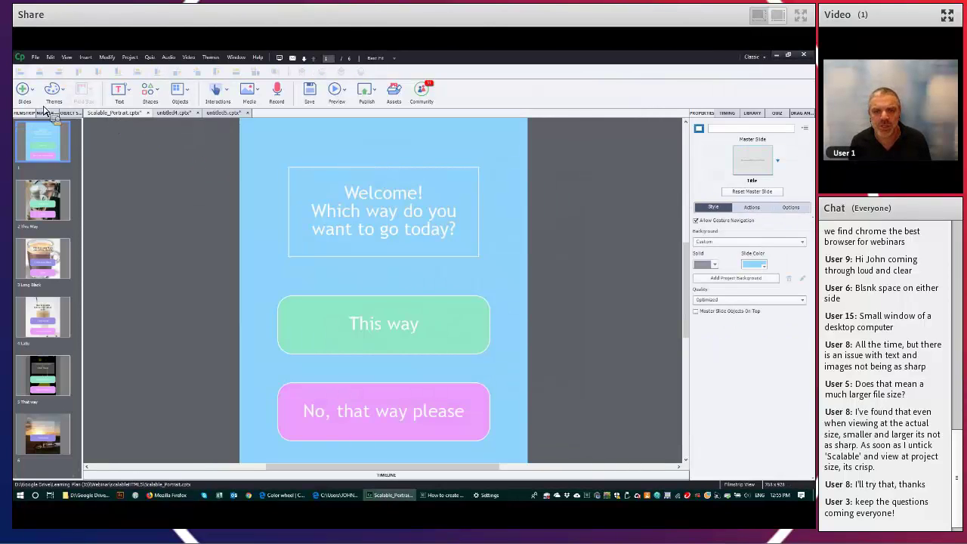
left_click(50, 57)
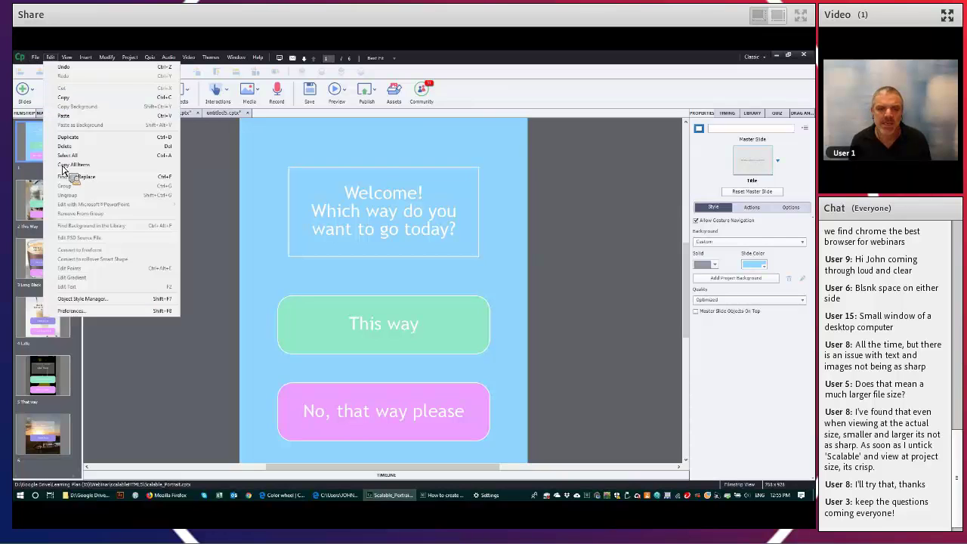
left_click(75, 311)
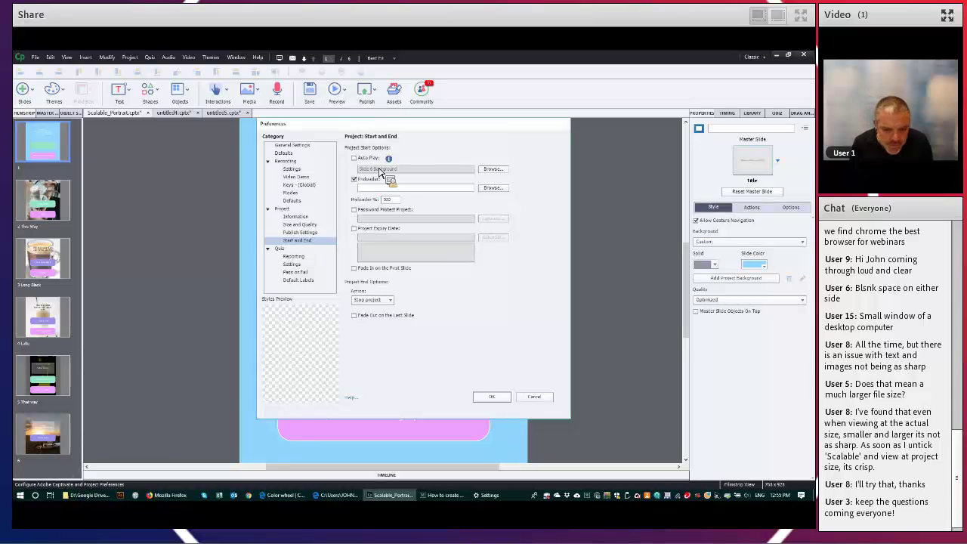
left_click(493, 169)
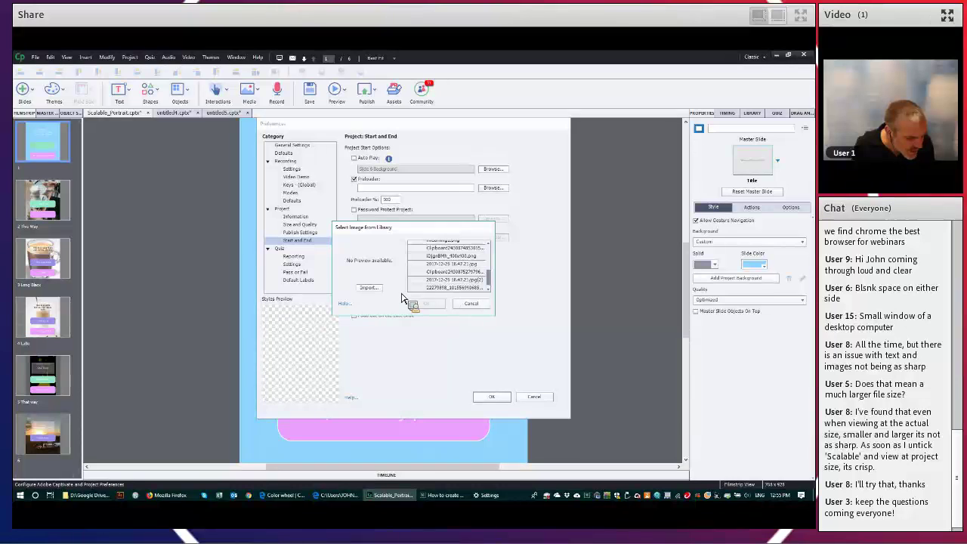
left_click(483, 302)
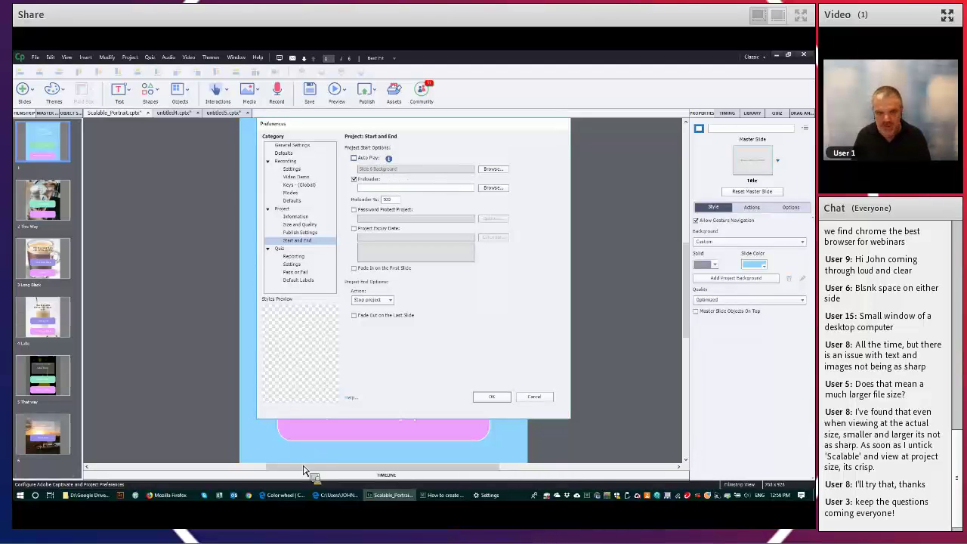
Look at the published page in Firefox again, and check the project's publish settings in Captivate without changing them.
left_click(168, 495)
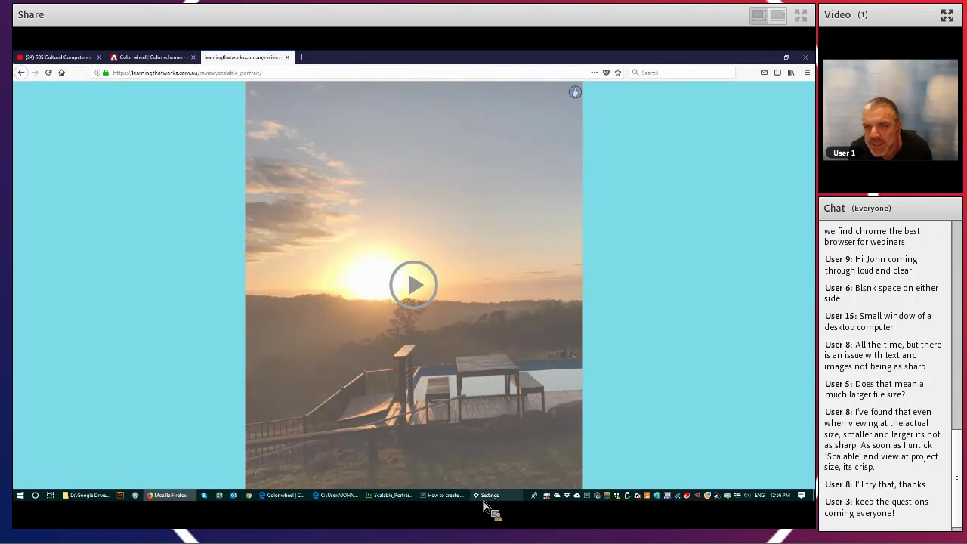
left_click(396, 497)
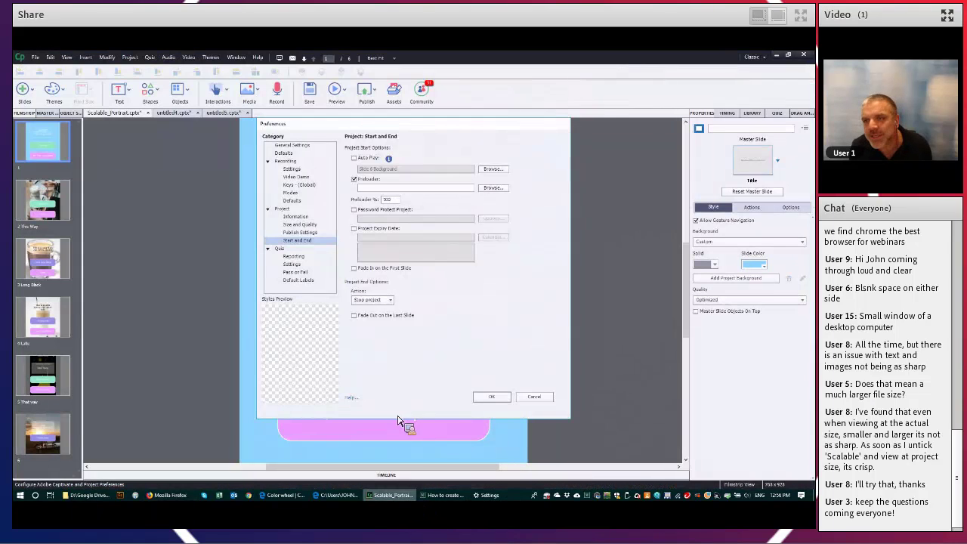
left_click(301, 231)
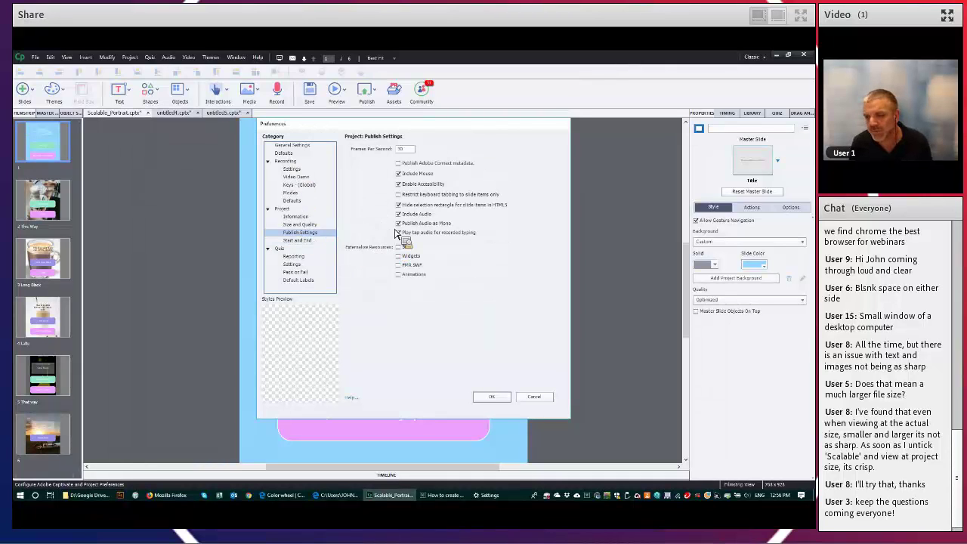
left_click(532, 396)
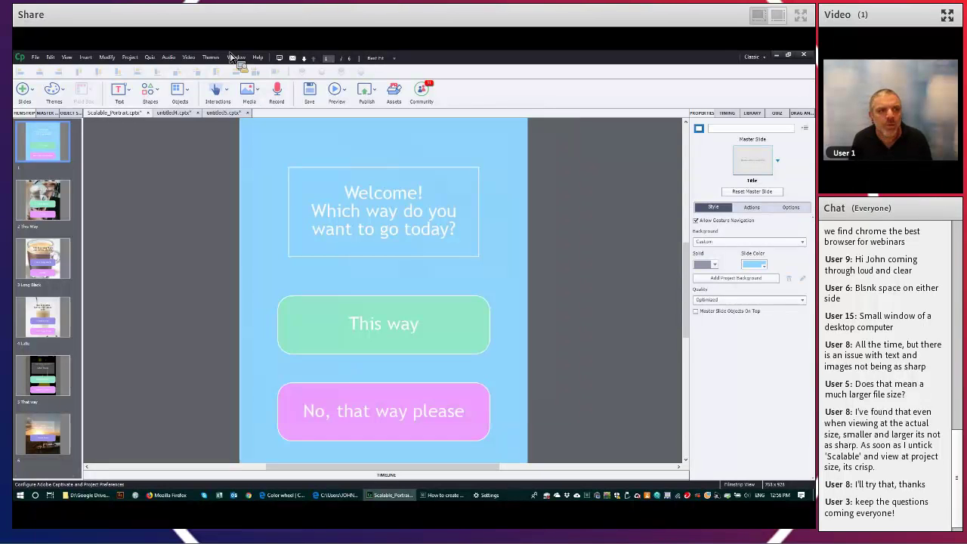
Check the output format options for publishing Scalable_Portrait to the computer, and close them without publishing.
left_click(34, 59)
left_click(67, 204)
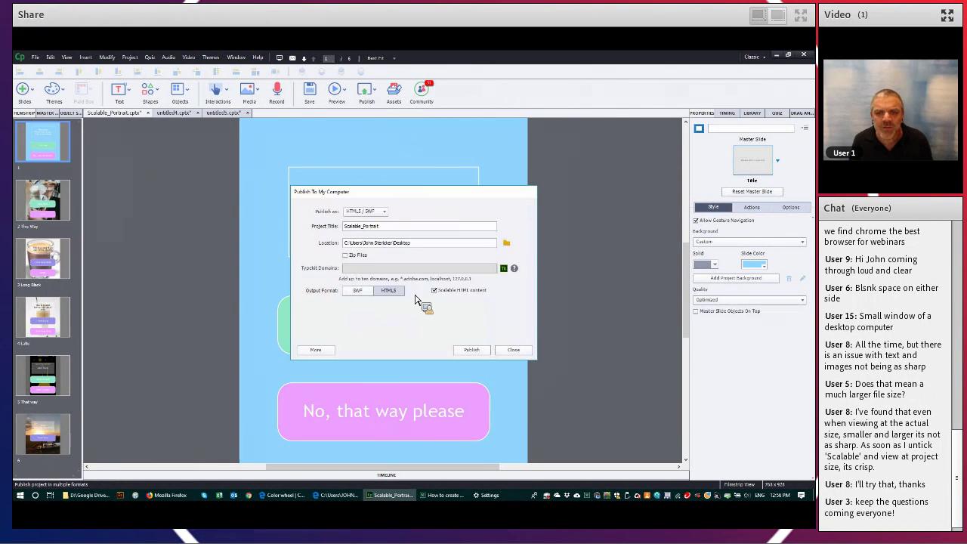
left_click(357, 292)
left_click(357, 292)
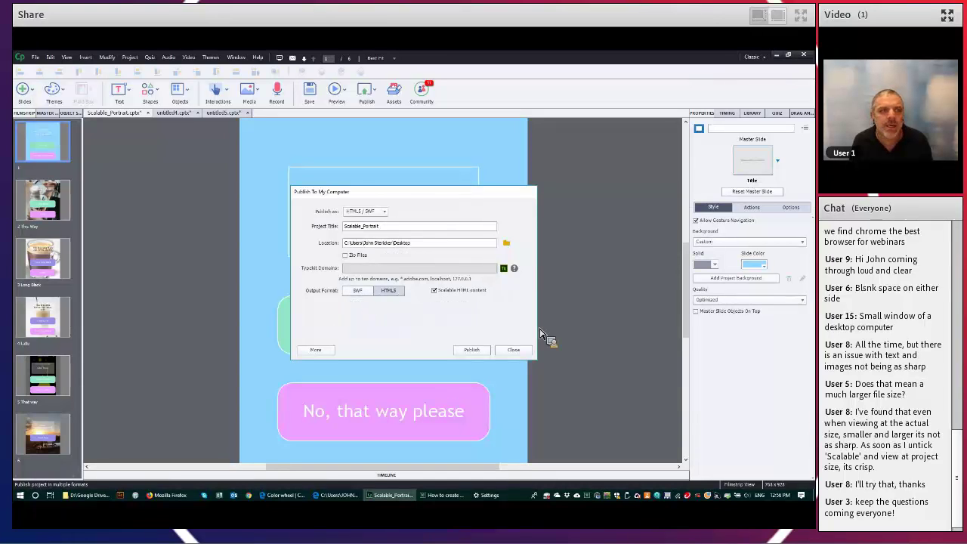
left_click(513, 350)
left_click(168, 58)
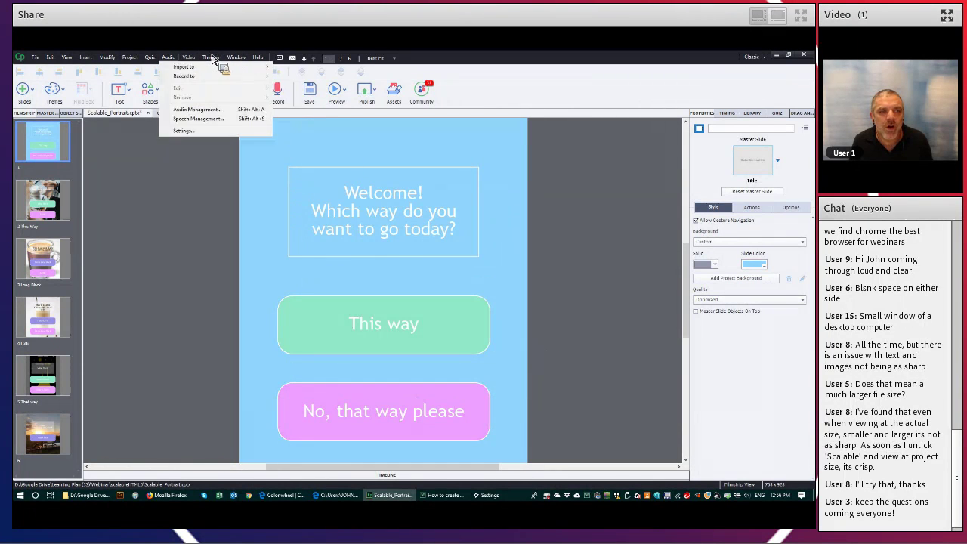
mouse_move(234, 58)
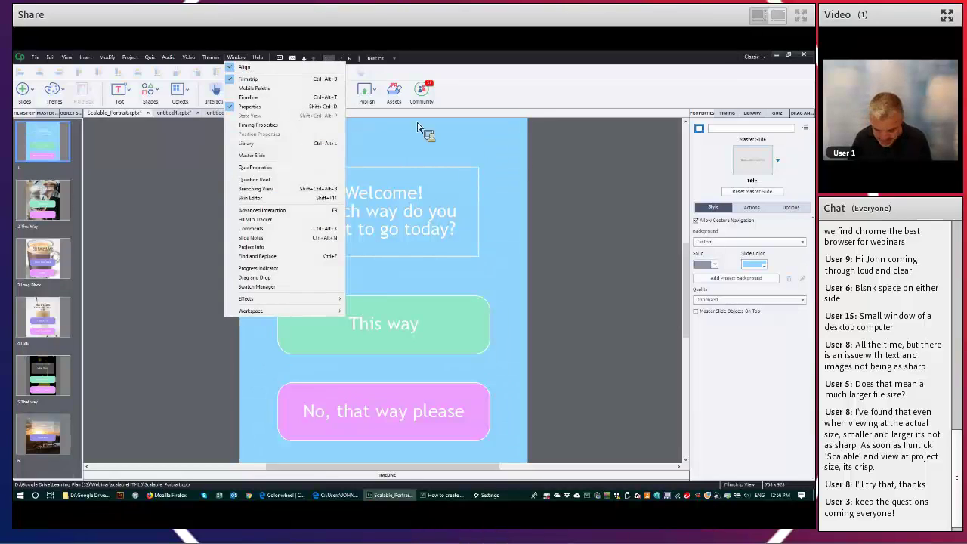
left_click(665, 224)
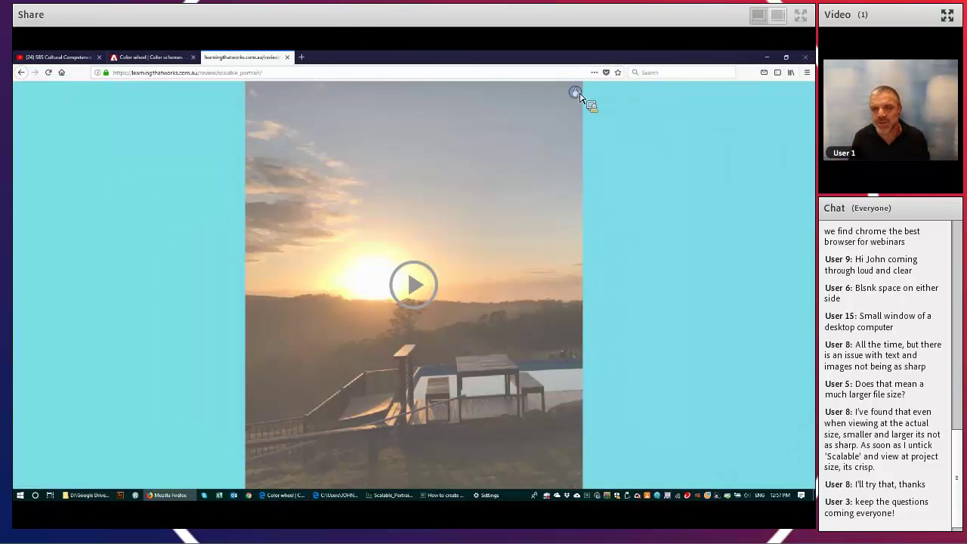
View the gestures help on the published page in Firefox, and disable Allow Gesture Navigation on all Scalable_Portrait slides in Captivate.
left_click(577, 94)
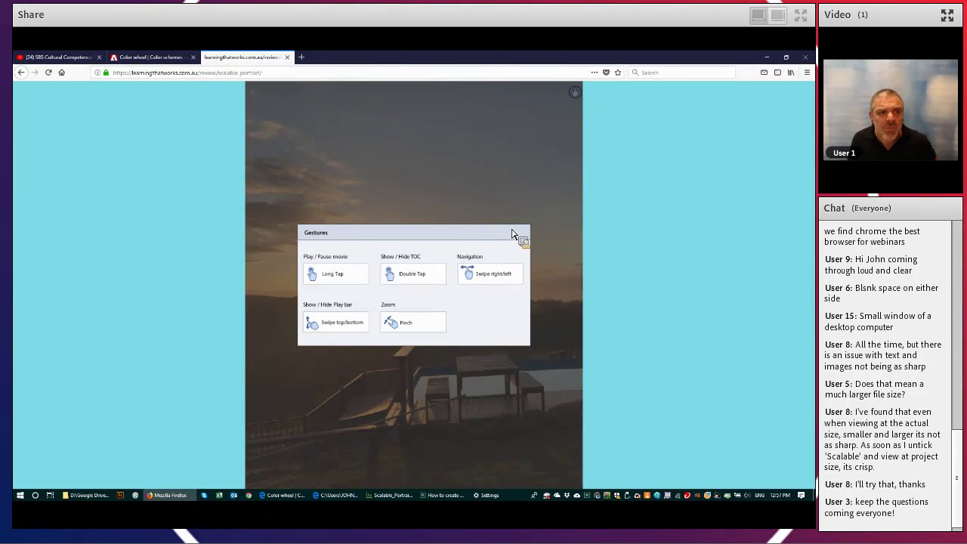
left_click(382, 496)
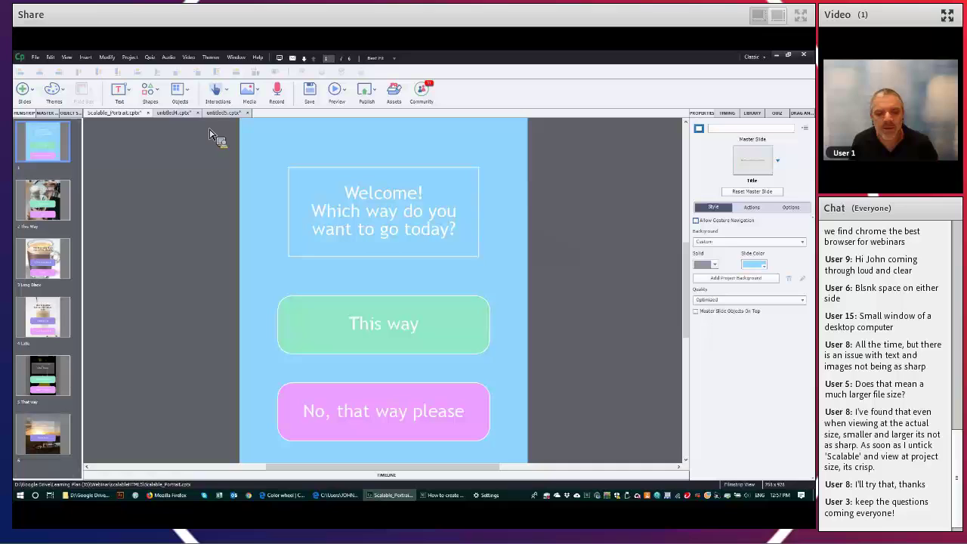
left_click(53, 221)
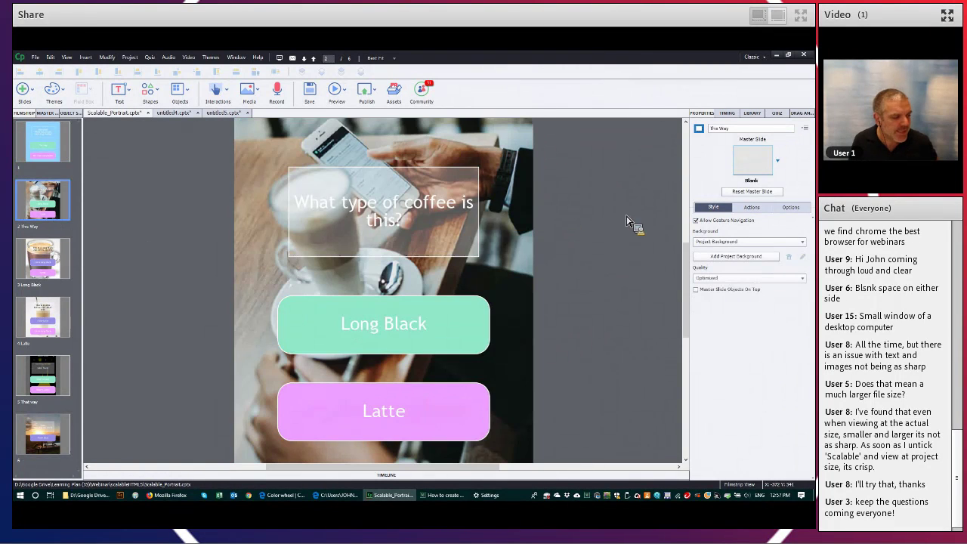
left_click(53, 438, "shift")
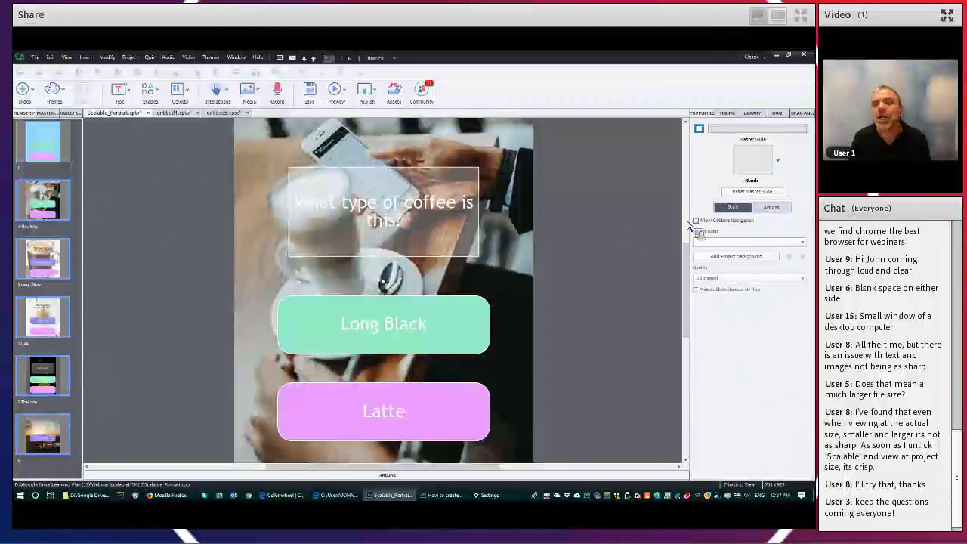
left_click(603, 236)
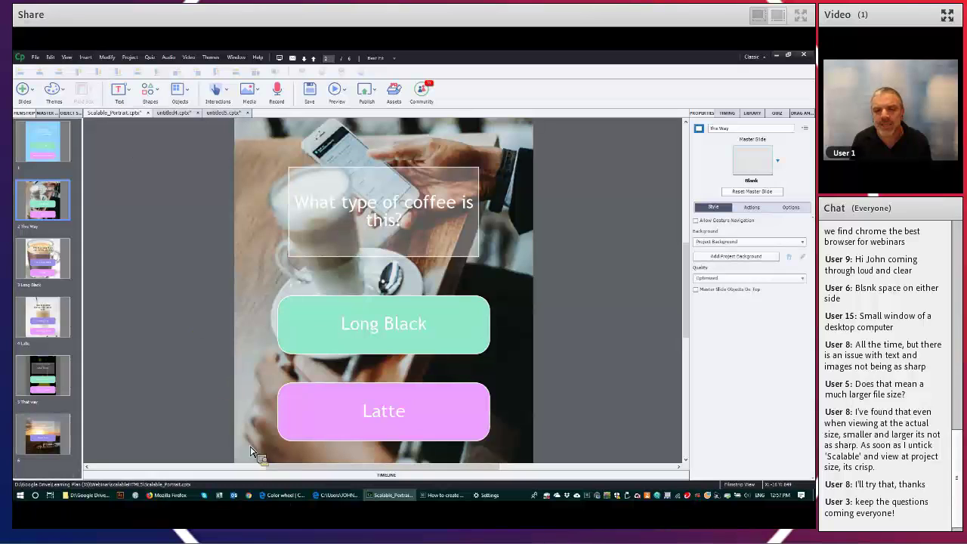
Play the published scalable_portrait page in Firefox to view its welcome slide, and return to the project in Captivate.
key("alt+Tab")
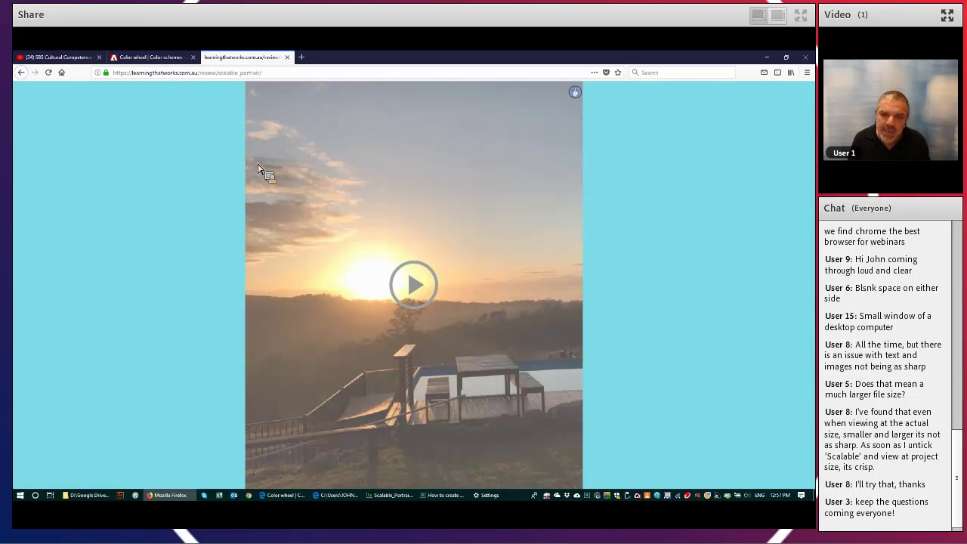
left_click(423, 285)
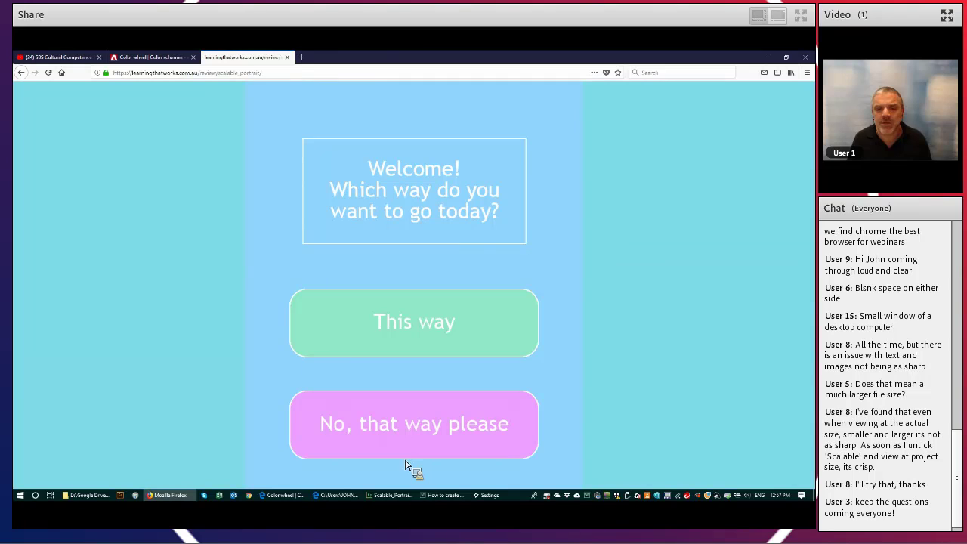
left_click(393, 496)
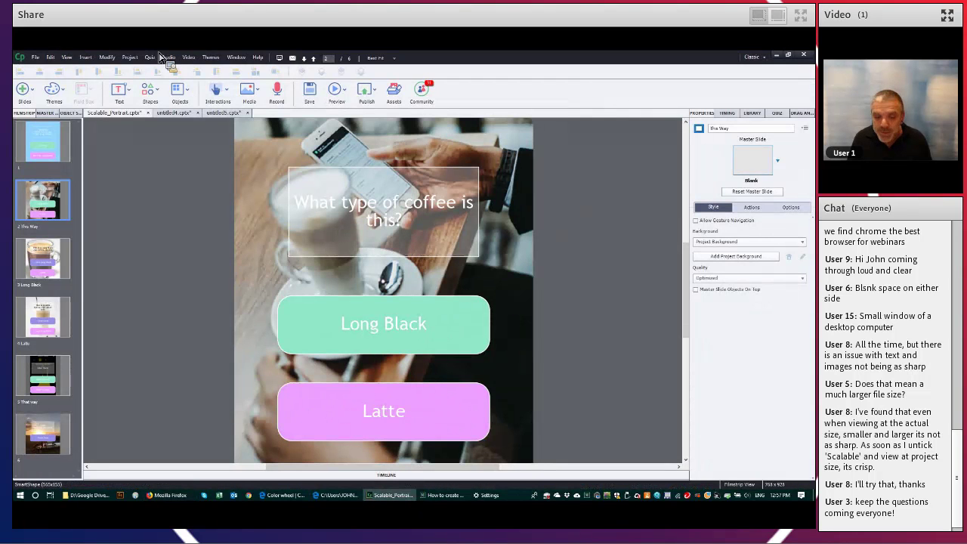
Search the general, recording and project preferences of Scalable_Portrait for the background color setting.
left_click(50, 58)
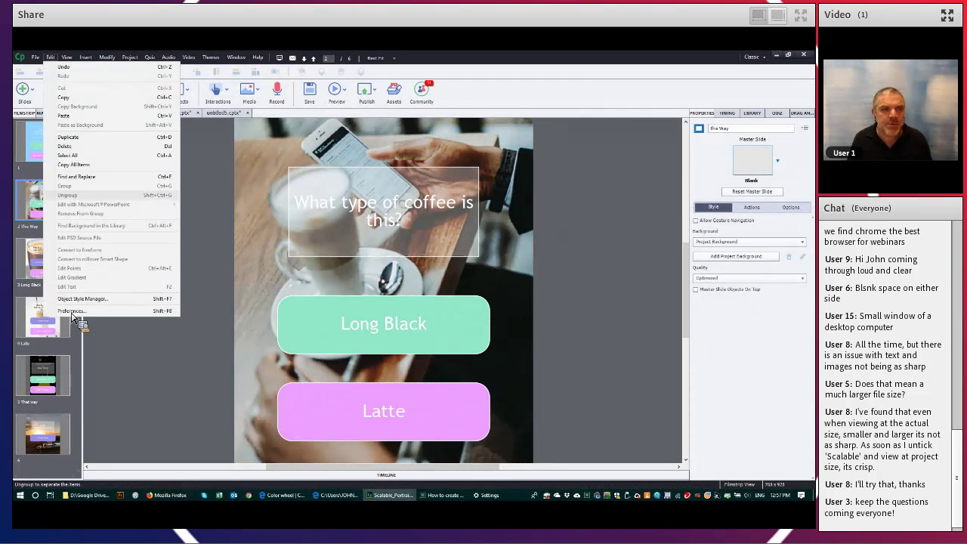
key("Escape")
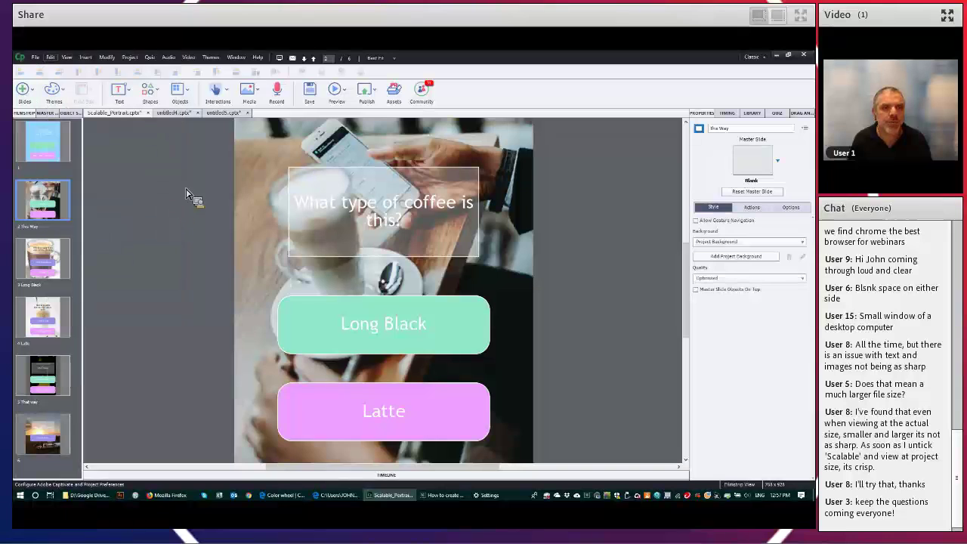
left_click(296, 176)
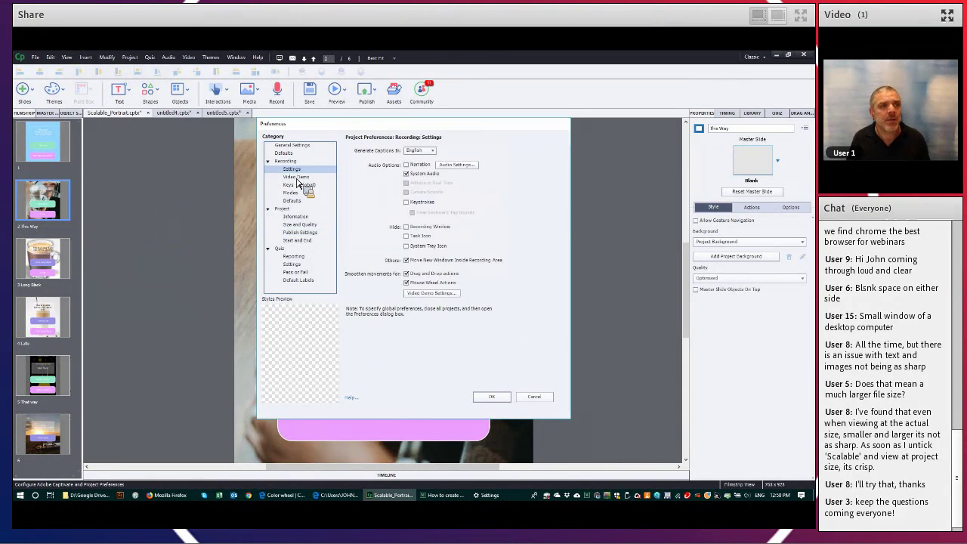
left_click(285, 153)
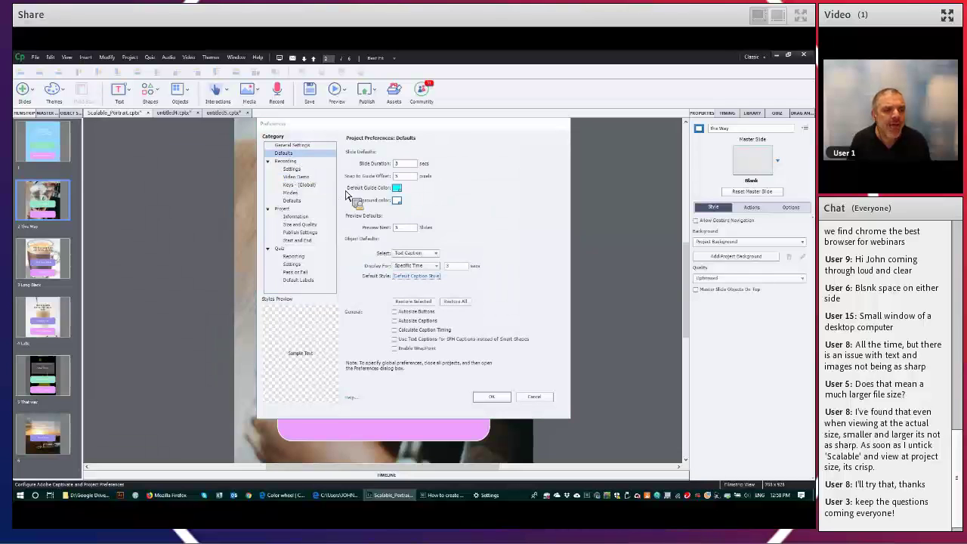
left_click(300, 232)
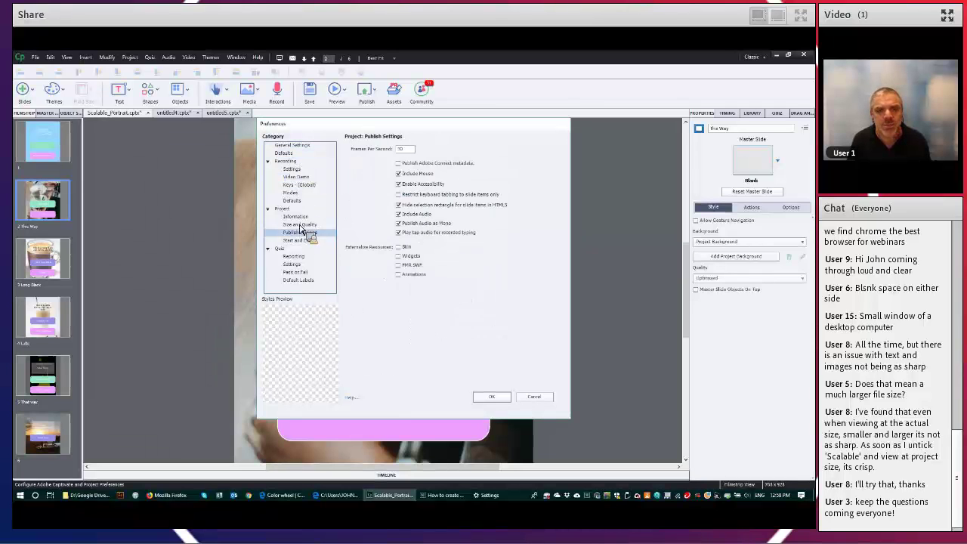
left_click(300, 225)
left_click(296, 217)
left_click(307, 241)
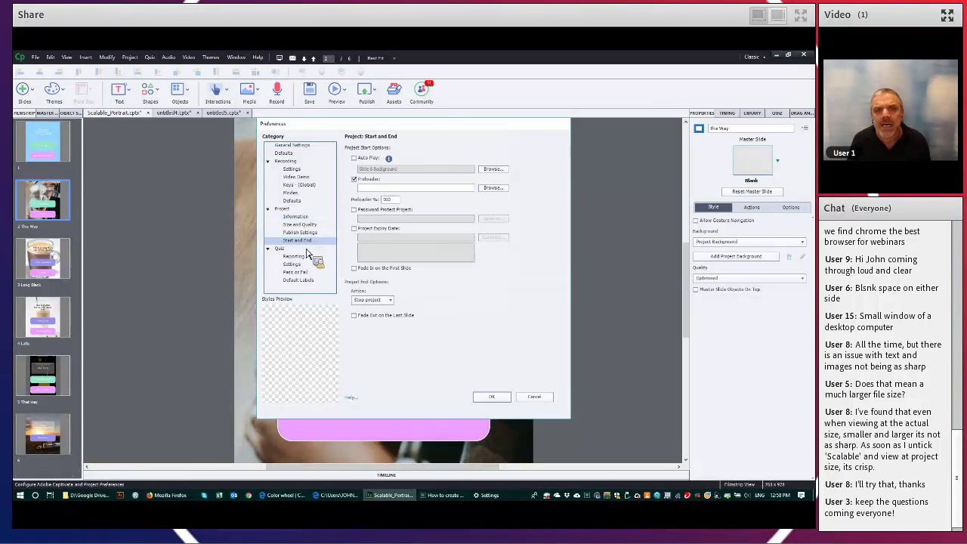
left_click(295, 201)
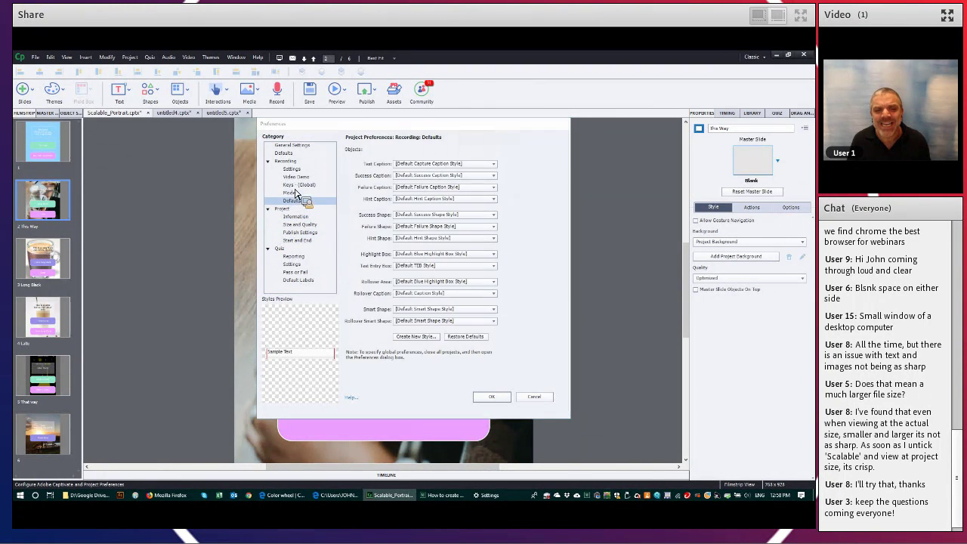
left_click(293, 194)
left_click(297, 185)
left_click(294, 177)
left_click(293, 168)
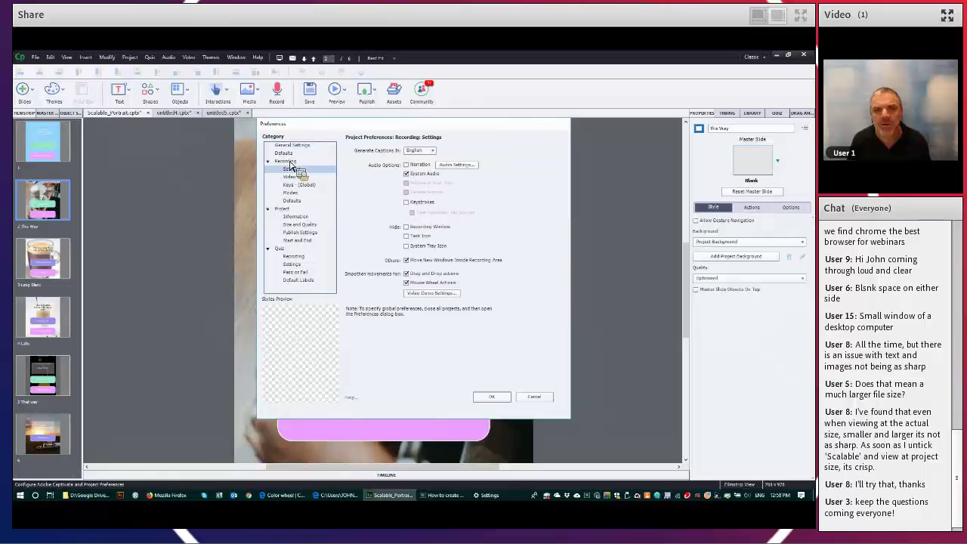
left_click(285, 152)
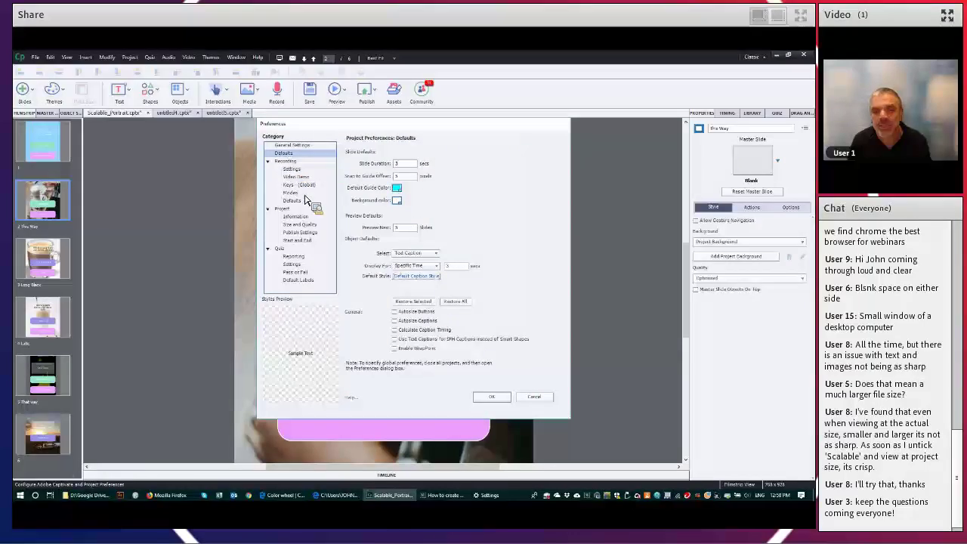
left_click(290, 145)
key("Down")
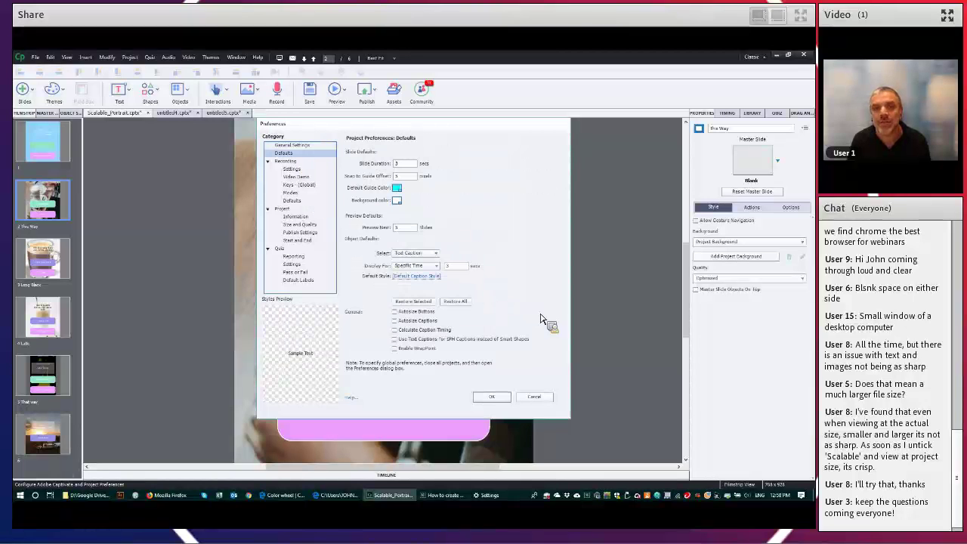
View the color choices for the project's default background, and leave the preferences without changing it.
left_click(398, 202)
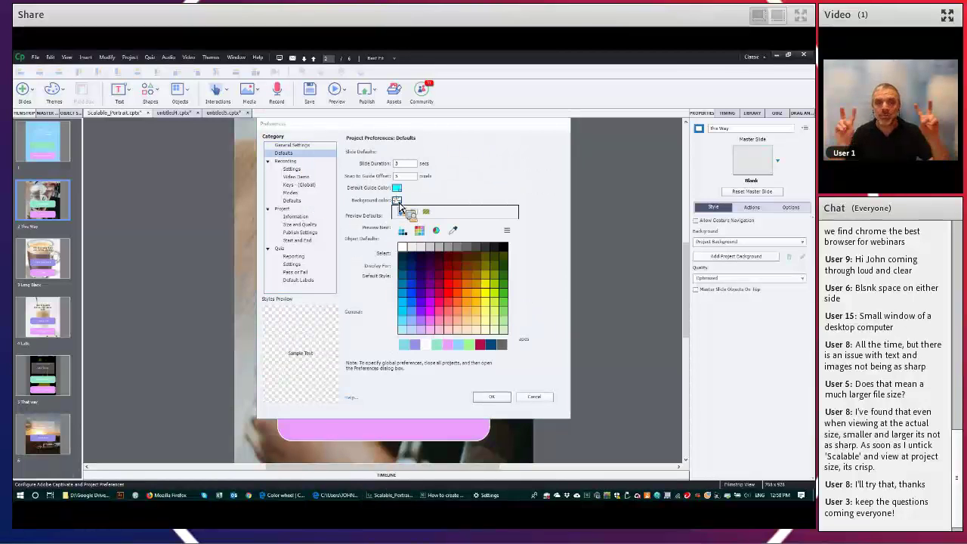
left_click(479, 198)
left_click(537, 398)
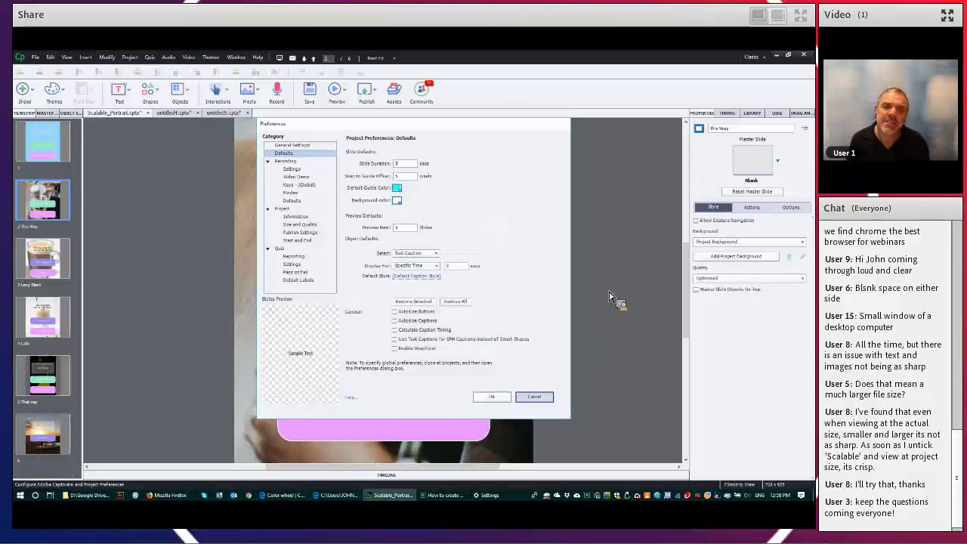
View the page background around the welcome slide in Firefox, and return to the project in Captivate.
left_click(130, 58)
left_click(166, 496)
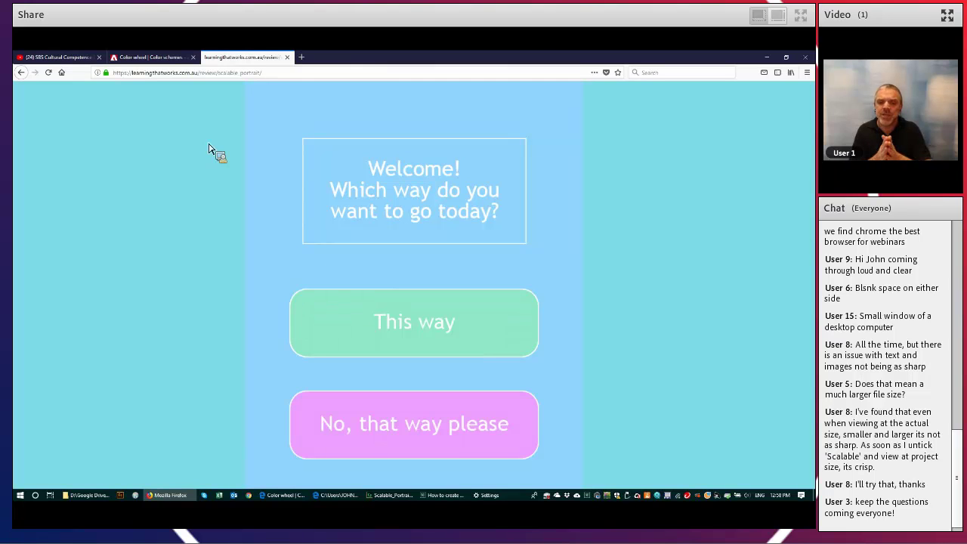
left_click(382, 496)
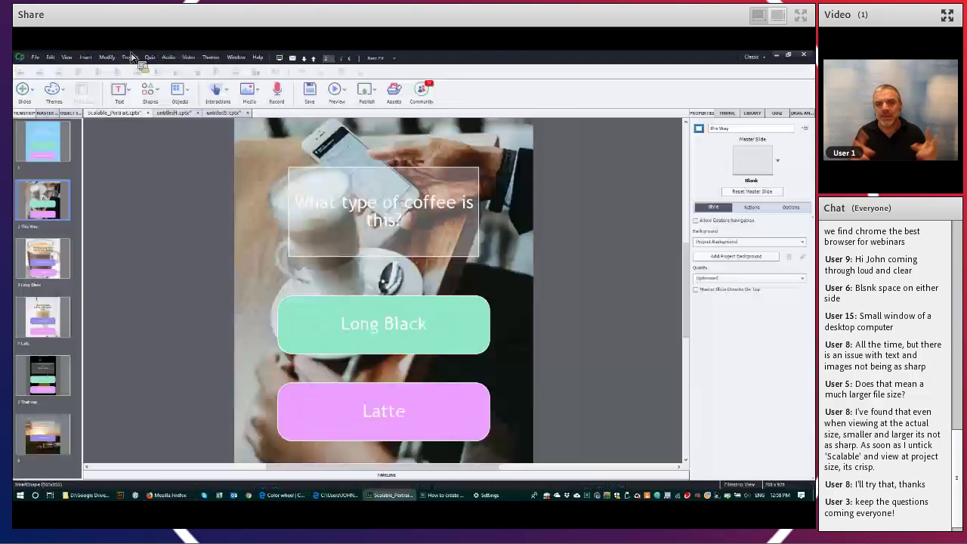
Open the border settings in the Skin Editor for the Scalable_Portrait project.
left_click(130, 57)
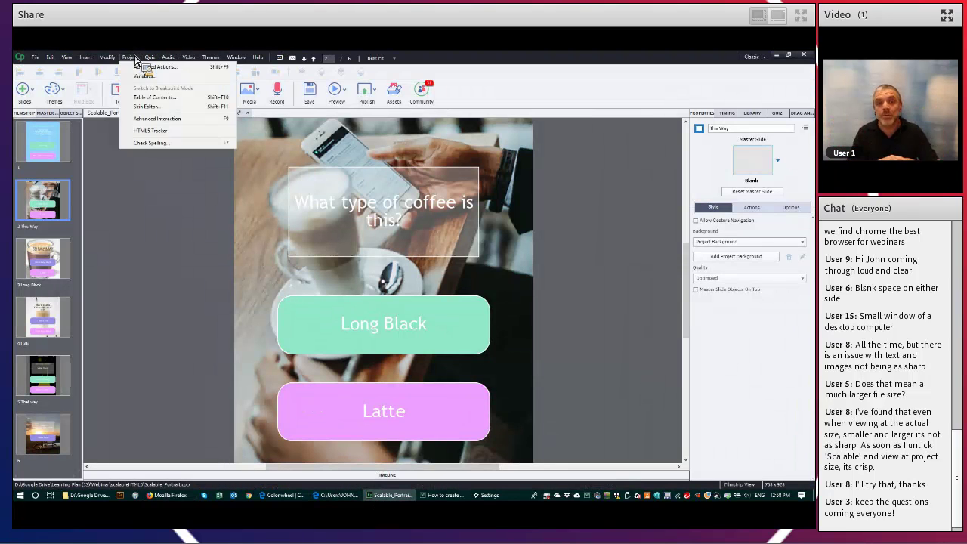
left_click(155, 106)
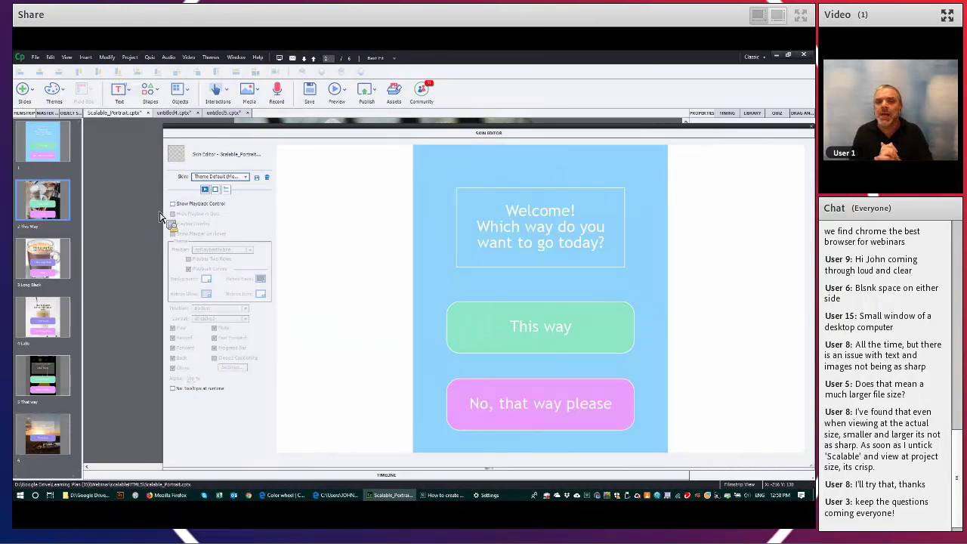
left_click(227, 191)
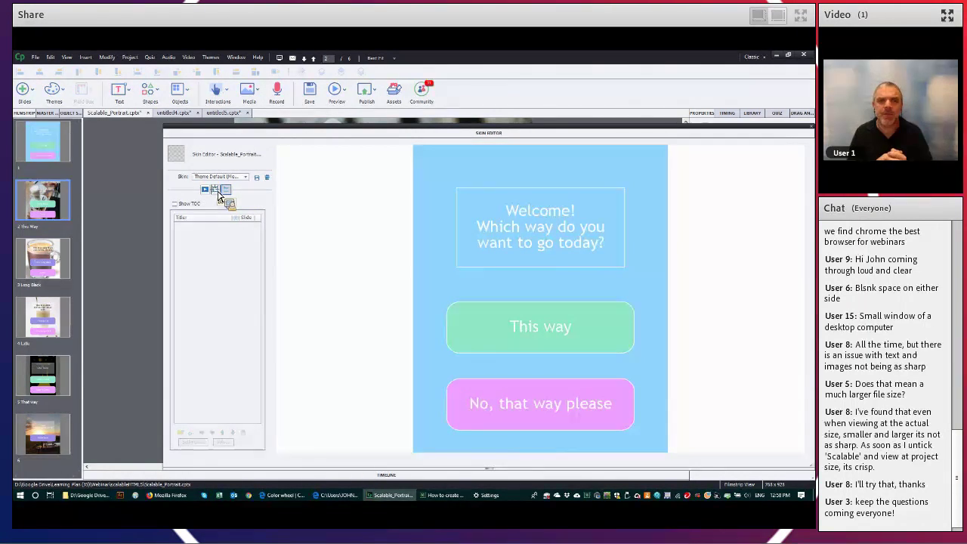
left_click(217, 191)
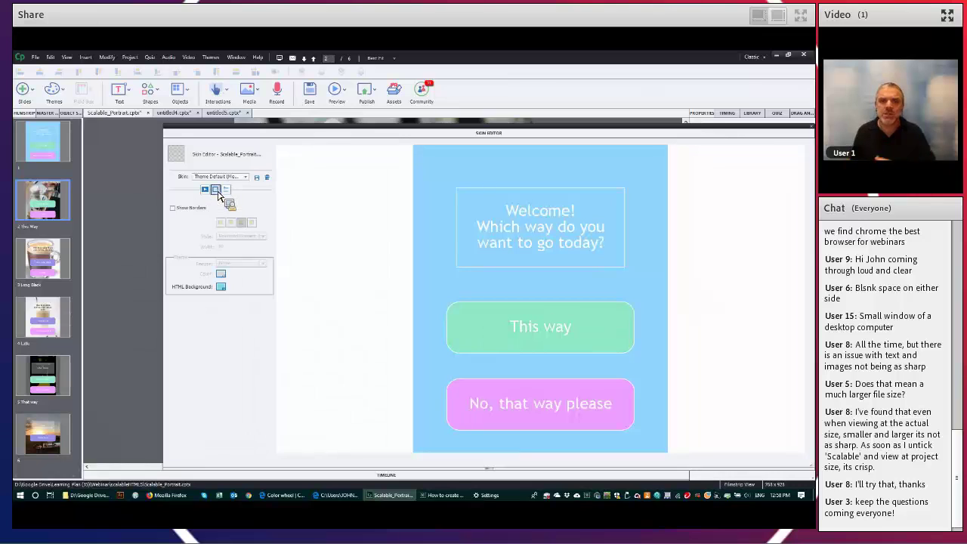
Try dark red and pale blue as the HTML background color.
left_click(222, 288)
left_click(286, 350)
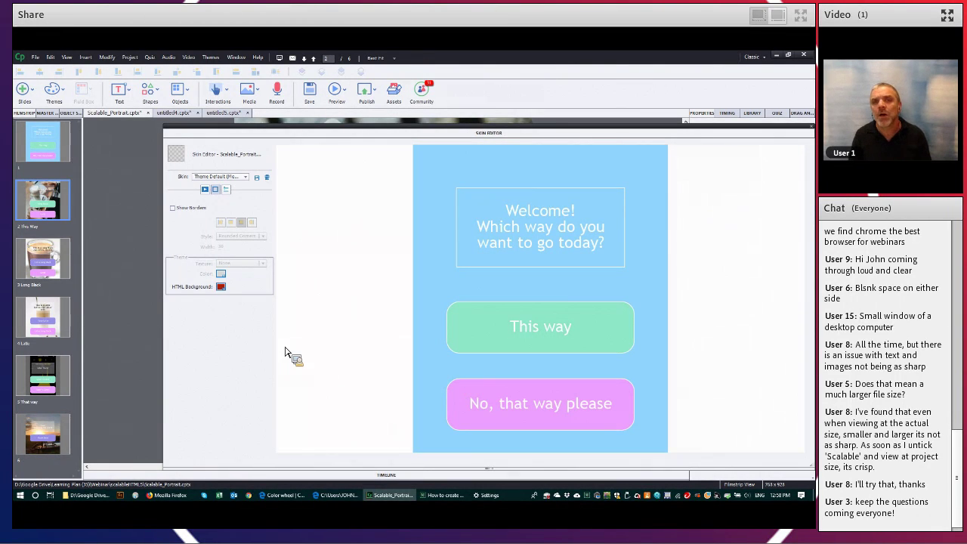
left_click(221, 288)
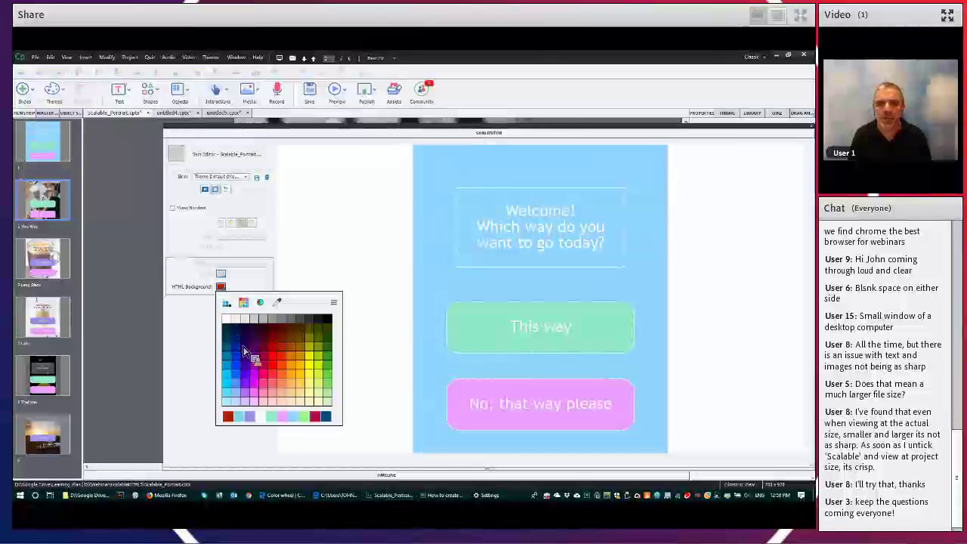
left_click(240, 409)
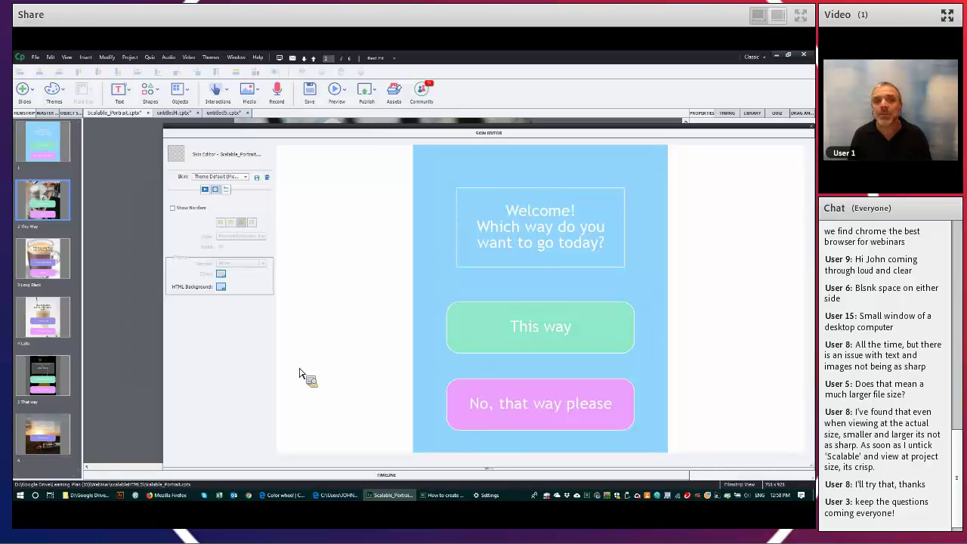
View the SBS Cultural Competence Program video page on YouTube in Firefox, and return to Captivate.
left_click(169, 496)
left_click(58, 57)
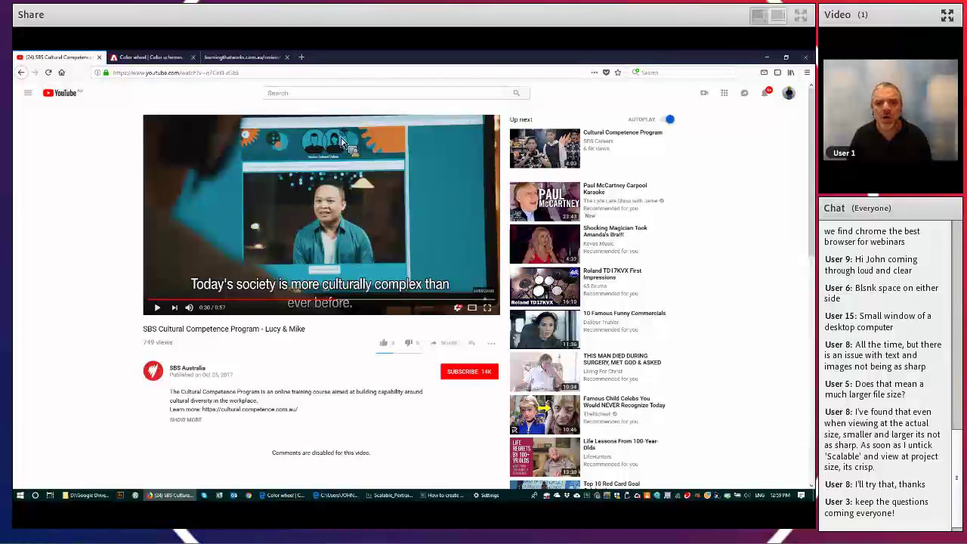
left_click(764, 58)
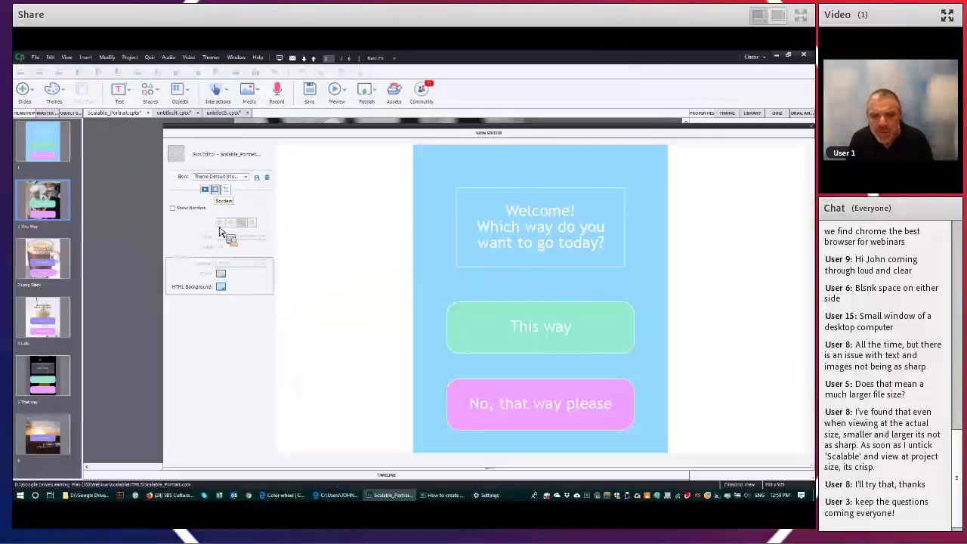
Set the HTML background to a dark blue, and close the Skin Editor.
left_click(221, 287)
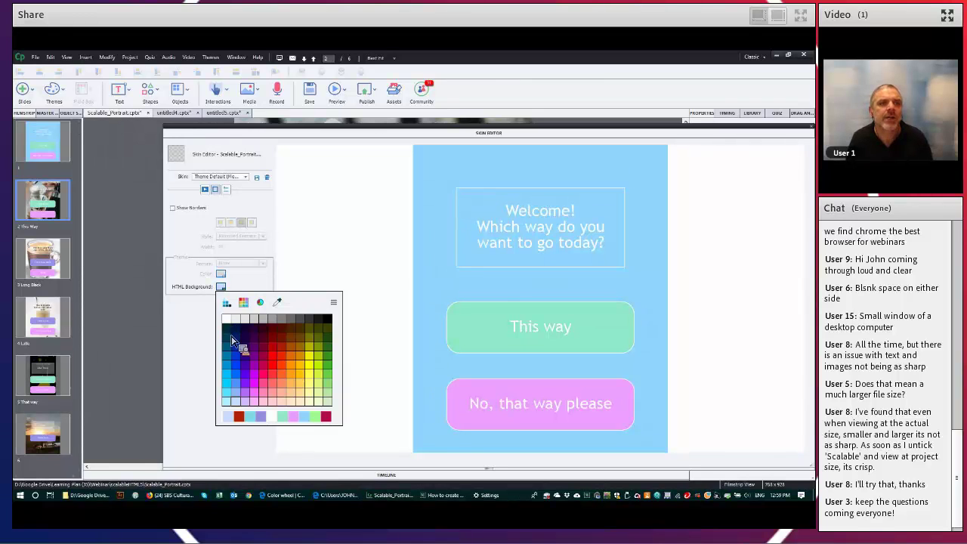
left_click(232, 342)
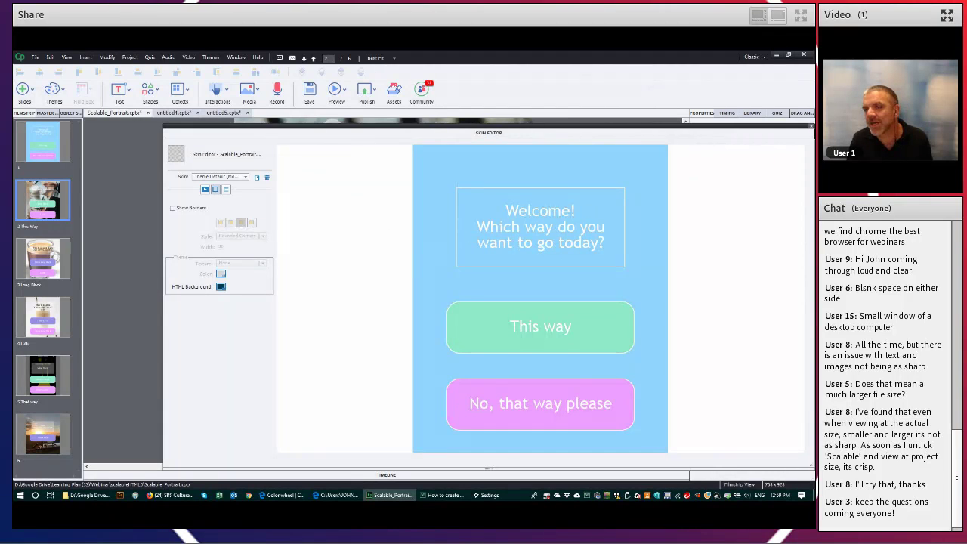
left_click(102, 111)
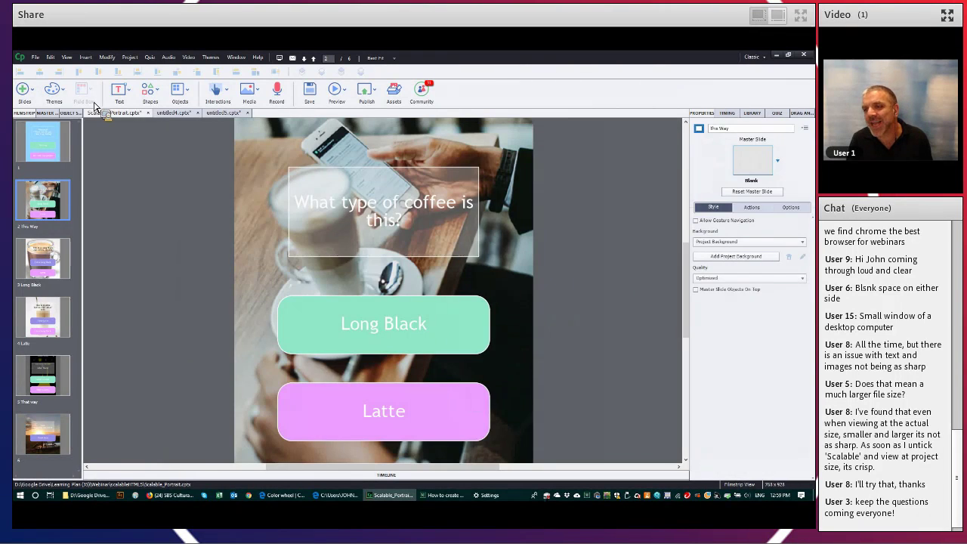
Preview the Scalable_Portrait project as HTML5 in the browser.
left_click(35, 58)
left_click(214, 213)
left_click(331, 91)
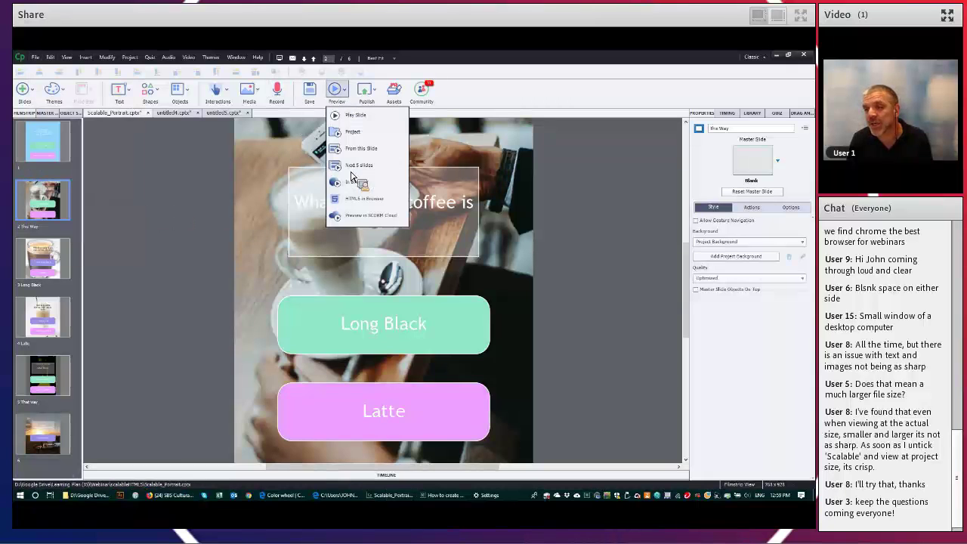
left_click(351, 204)
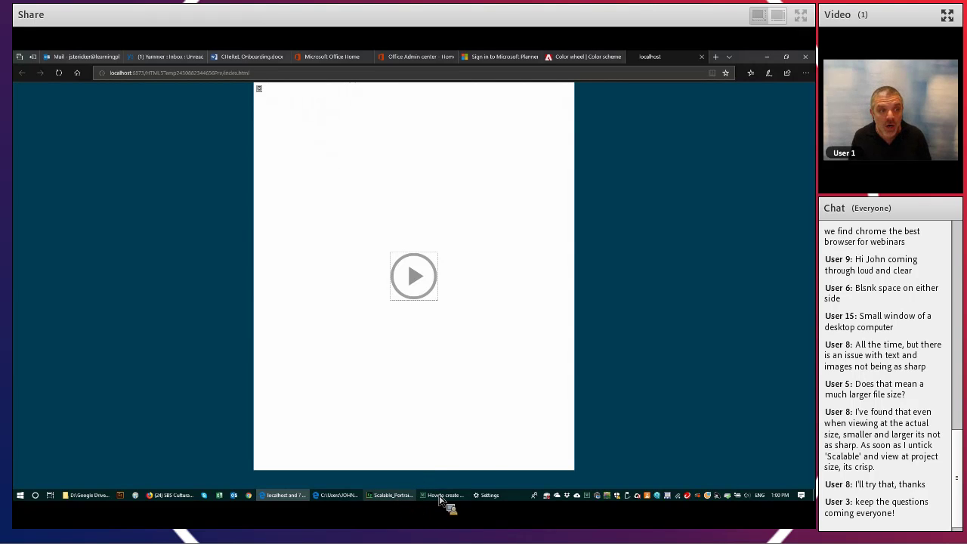
Return to Captivate, view the project's Start and End preferences, and leave them without changing anything.
left_click(417, 508)
left_click(50, 58)
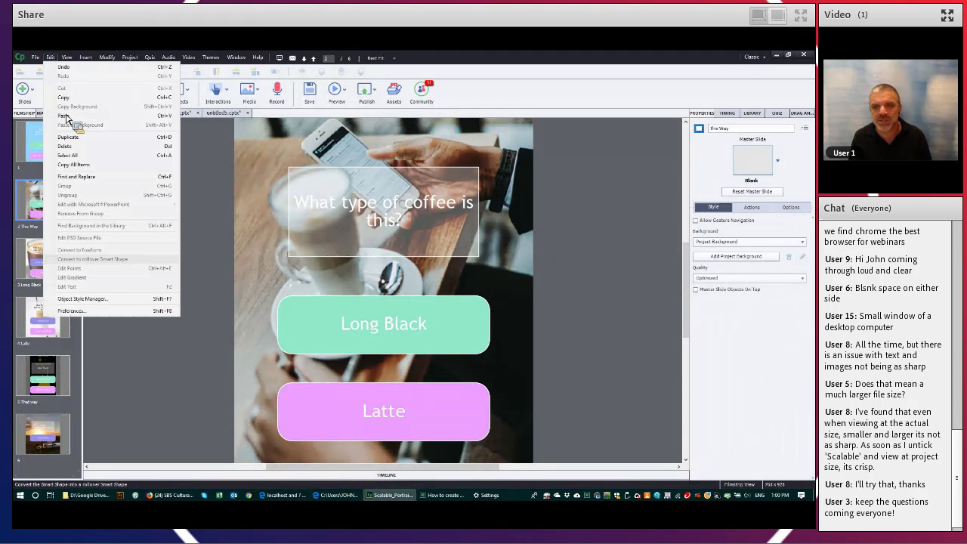
left_click(72, 311)
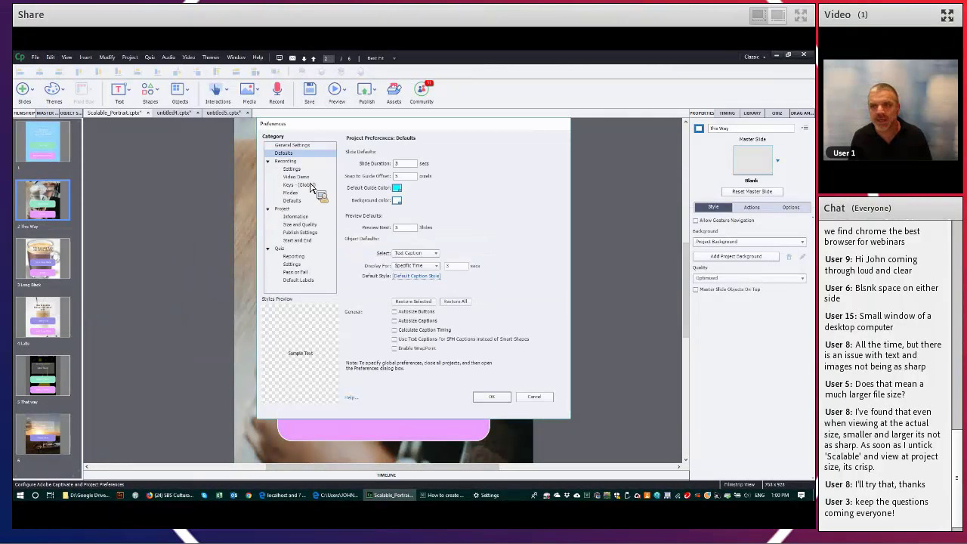
left_click(301, 240)
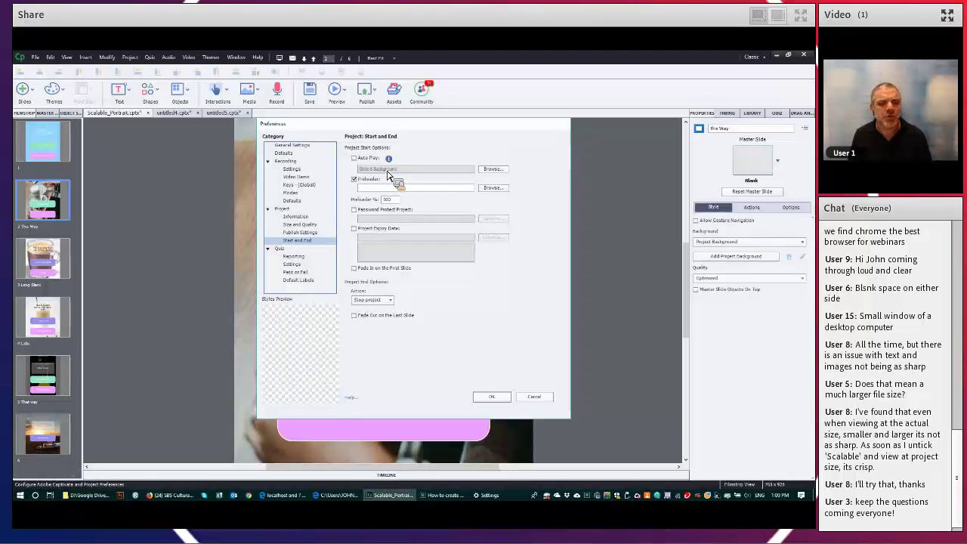
left_click(531, 401)
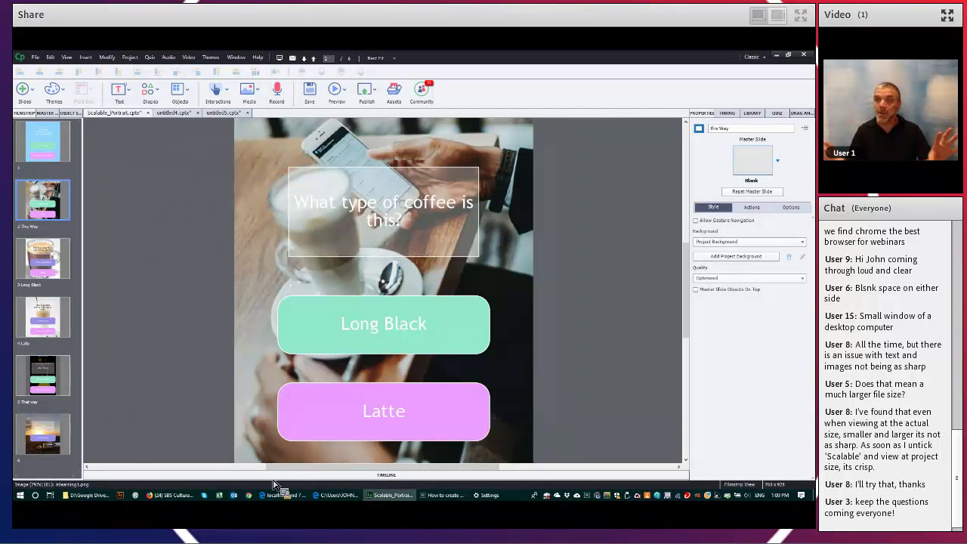
View the paused frame of the SBS Cultural Competence video in Firefox, and return to the Captivate project.
mouse_move(282, 502)
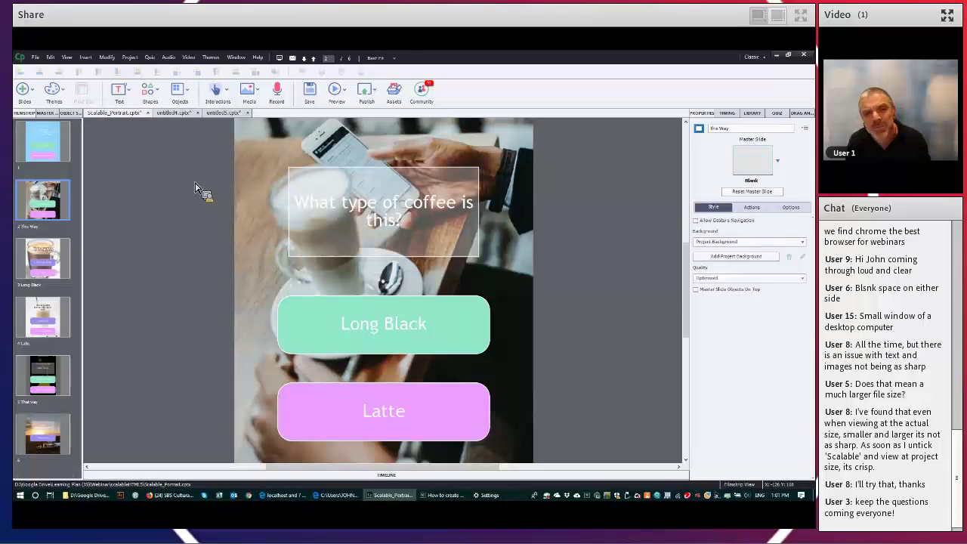
left_click(174, 500)
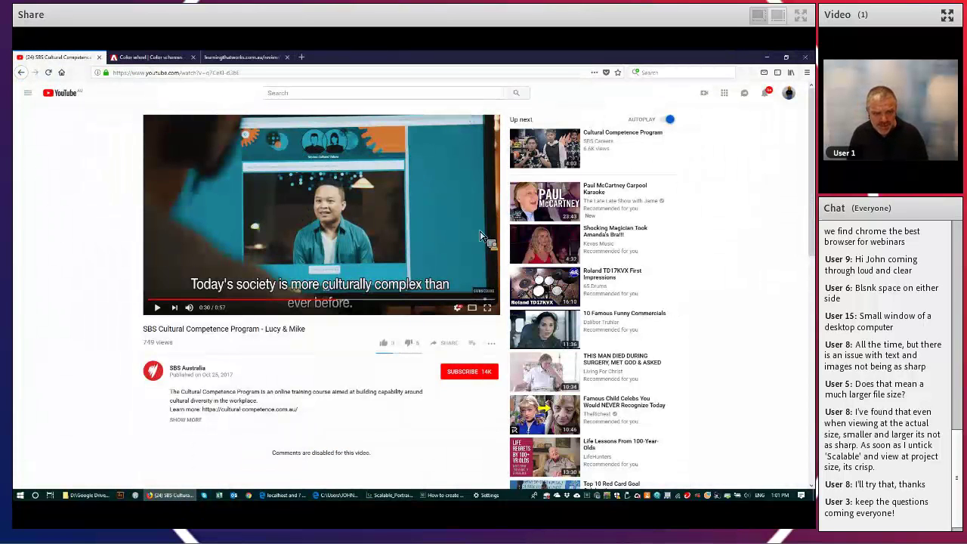
left_click(768, 58)
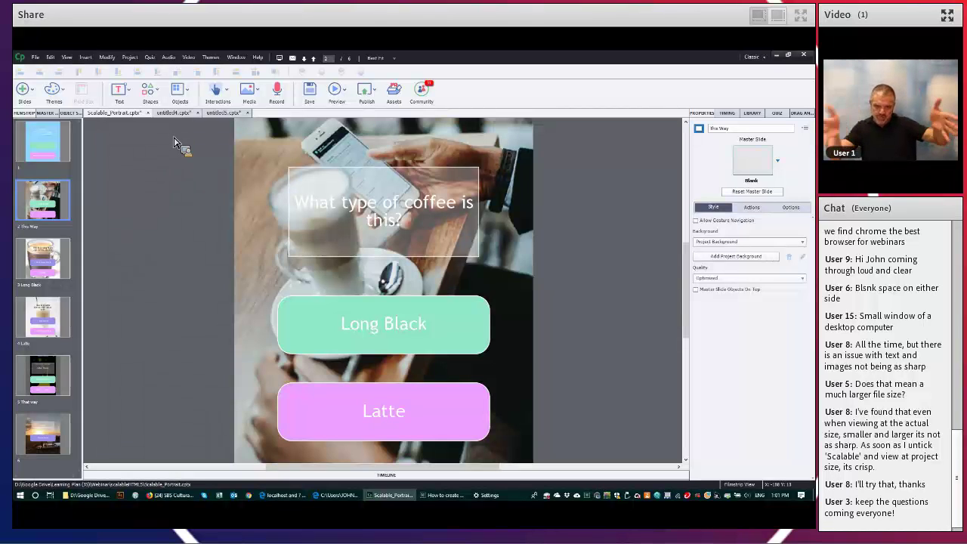
Add a blank slide after the solar slide at the end of Scalable_Portrait.
left_click(60, 435)
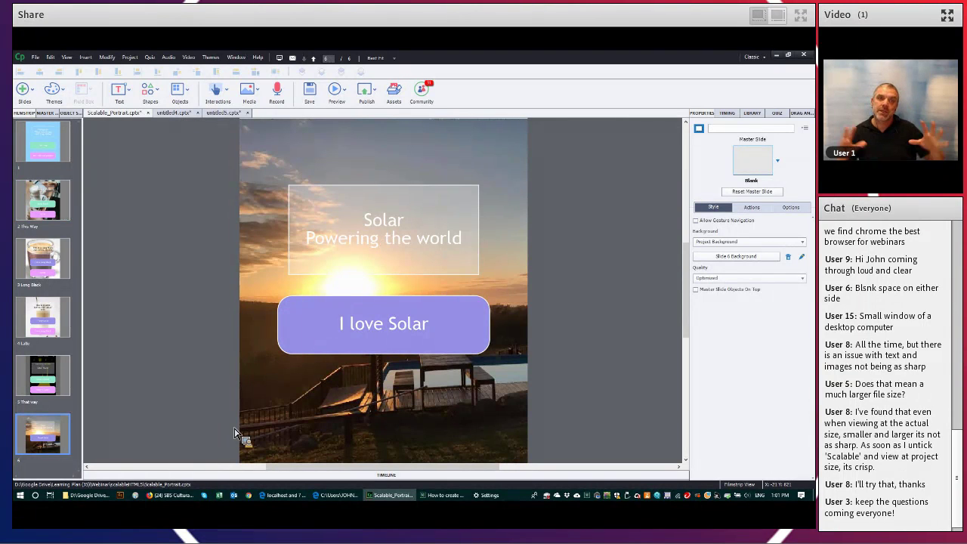
key("ctrl+shift+j")
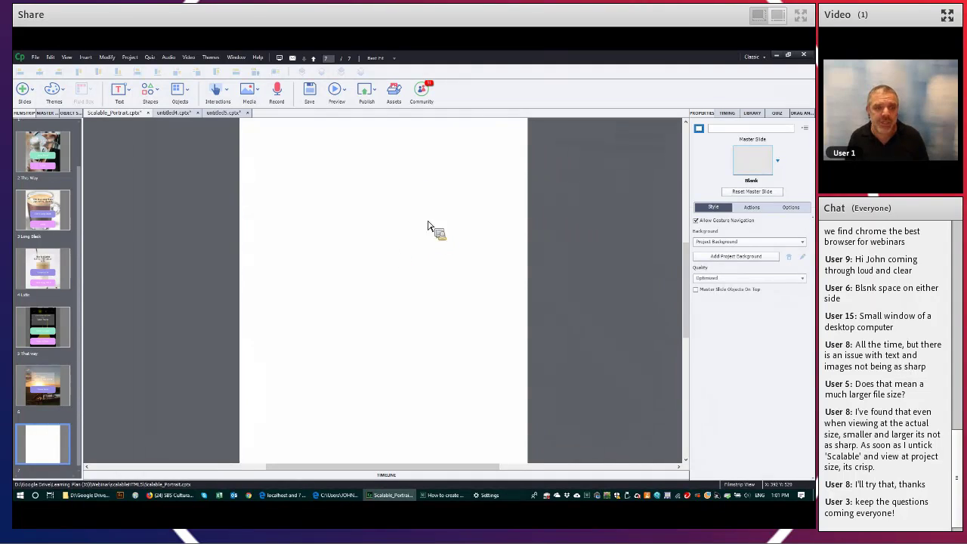
Insert the street photo 2015-06-06 13.43.17.jpg on the new blank slide and fit it to the stage.
left_click(376, 58)
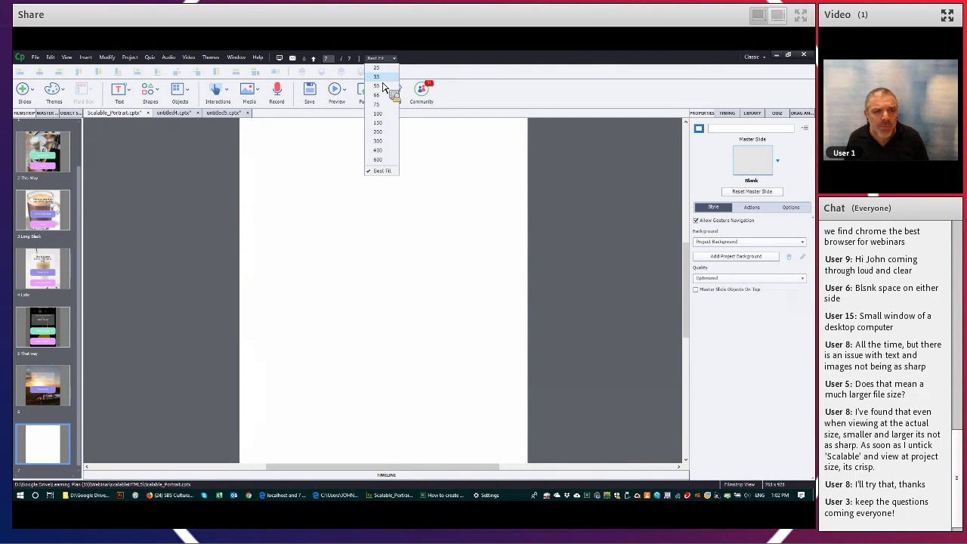
left_click(389, 91)
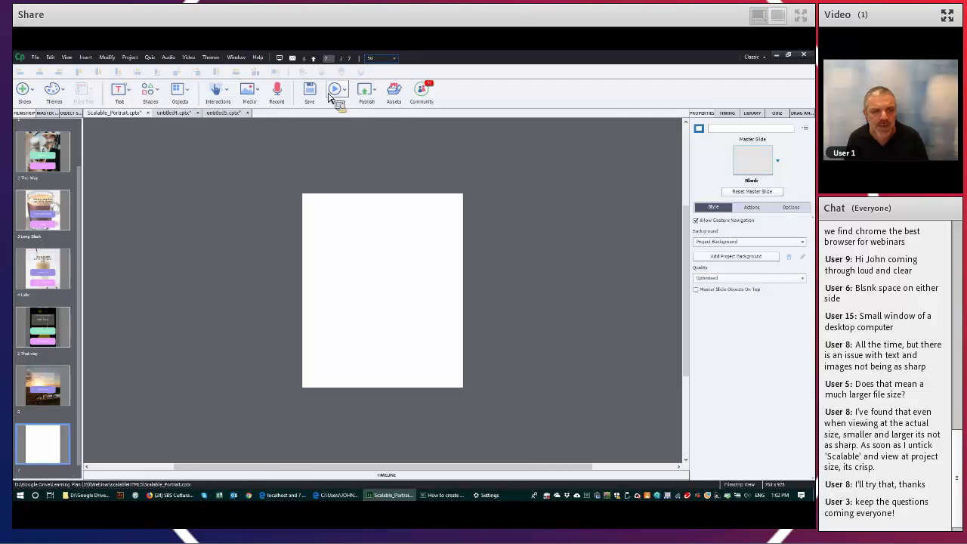
left_click(256, 95)
left_click(264, 134)
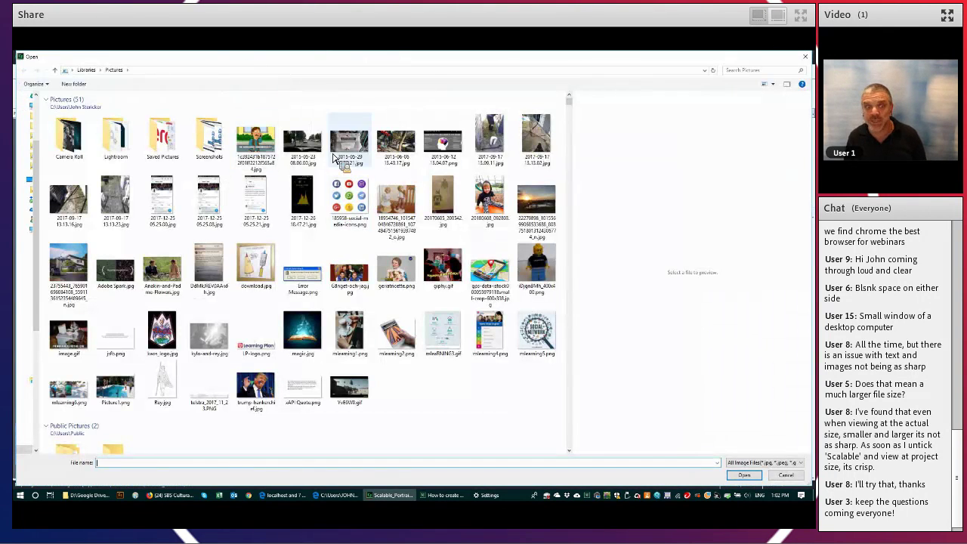
double_click(396, 142)
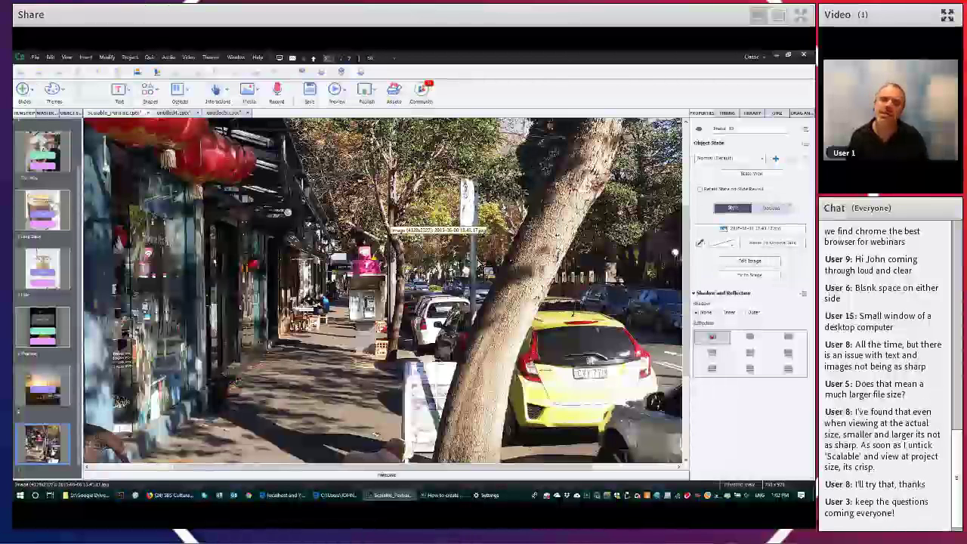
key("ctrl+minus")
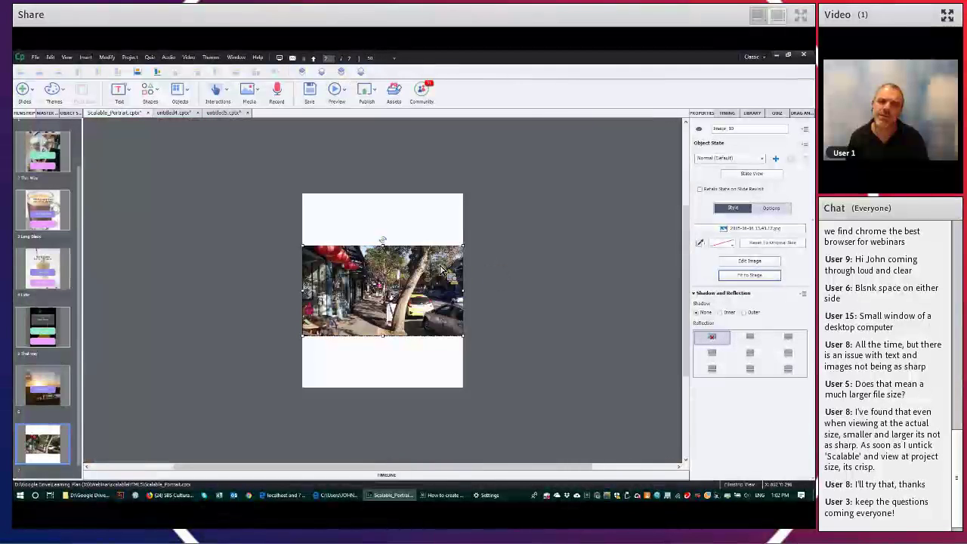
Enlarge the street photo proportionally to about 1725 px wide and position it to cover the whole slide.
left_click_drag(465, 341, 503, 361)
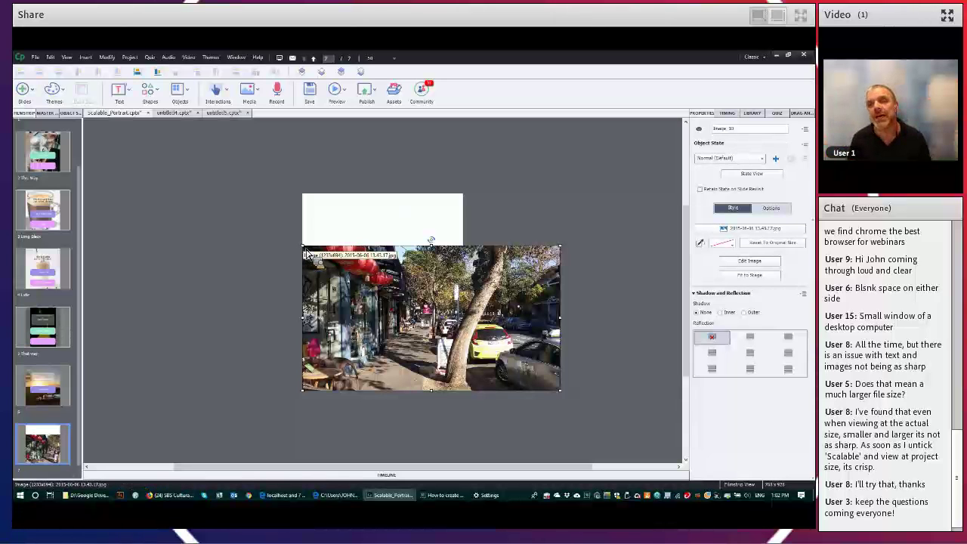
left_click_drag(304, 252, 274, 207)
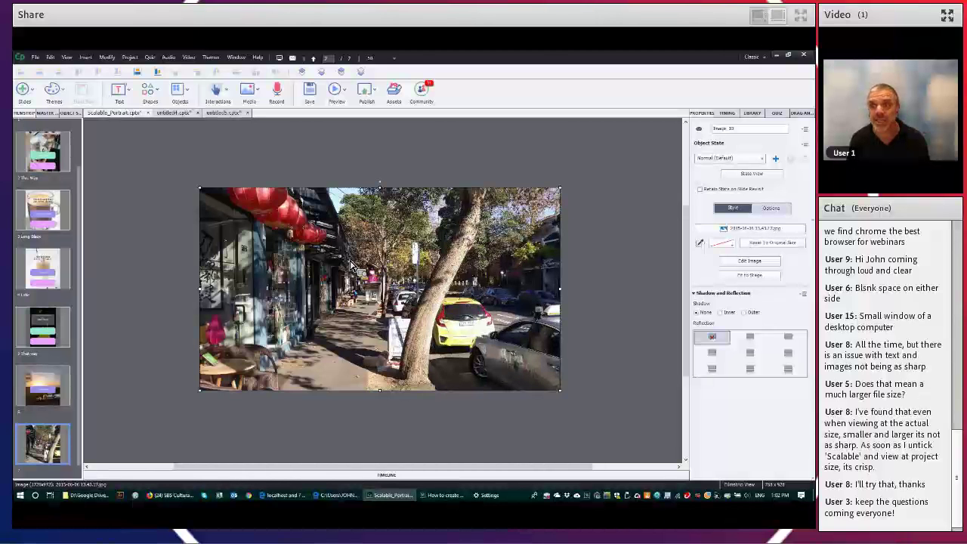
left_click_drag(357, 268, 355, 286)
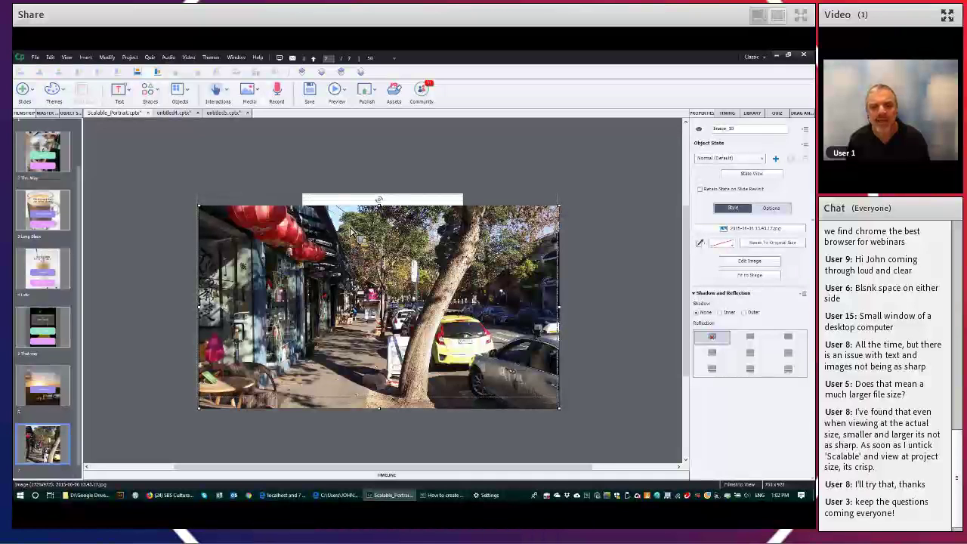
key("ctrl+z")
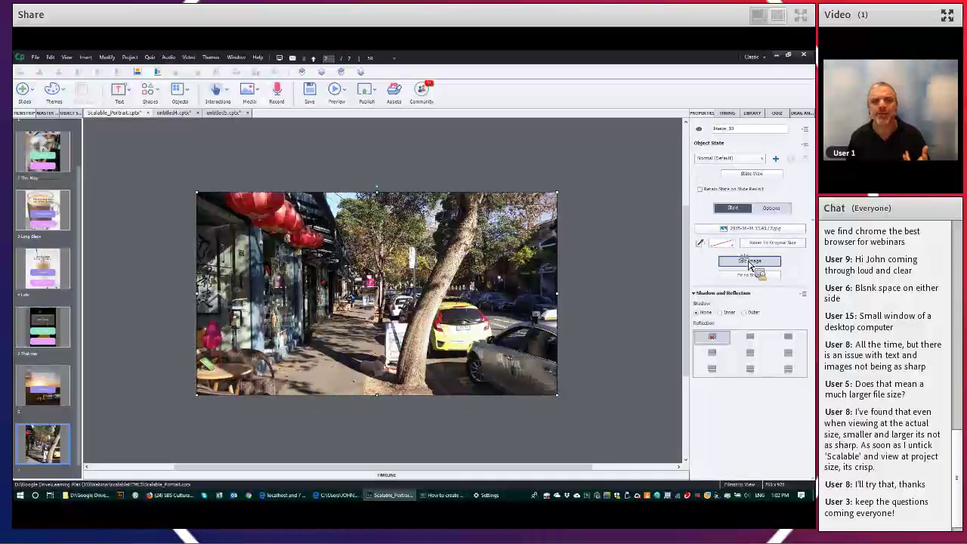
left_click(749, 262)
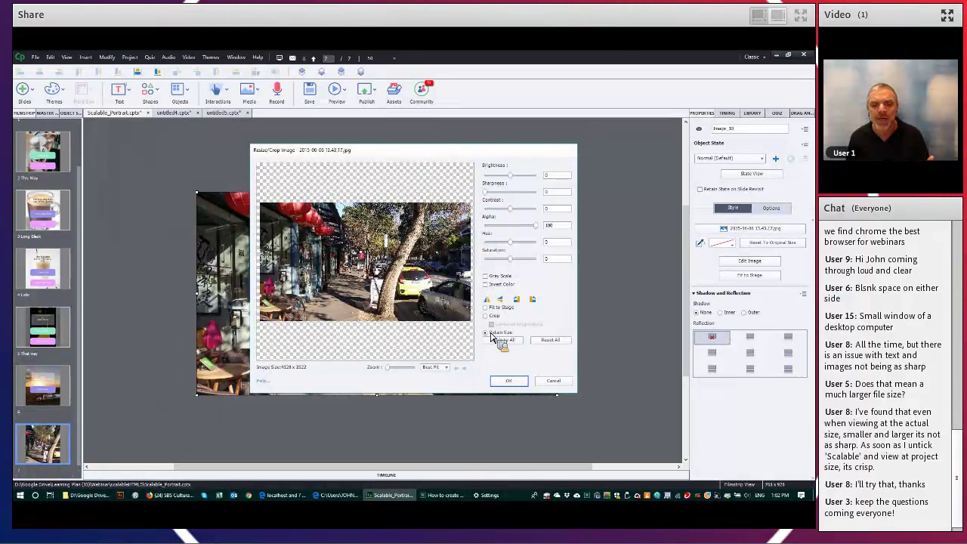
left_click(486, 316)
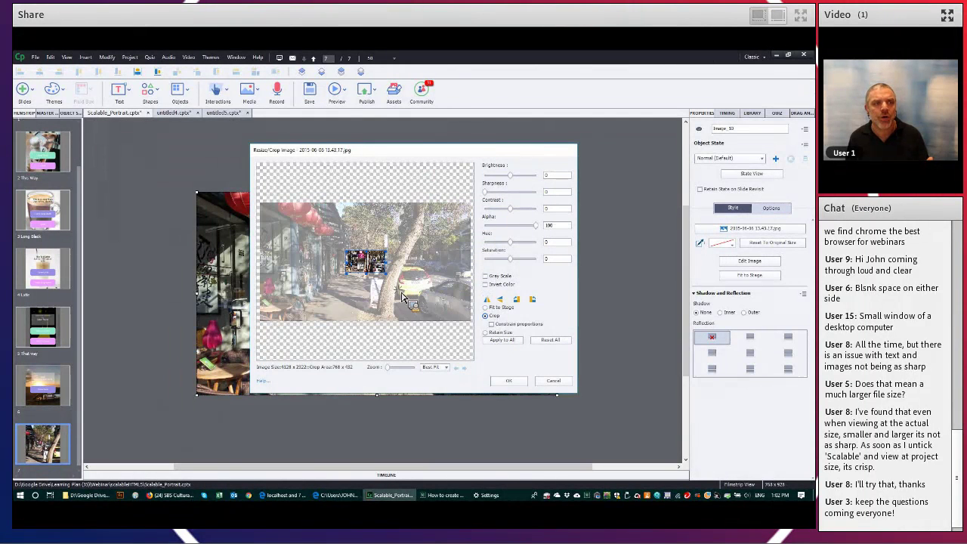
left_click_drag(387, 273, 433, 322)
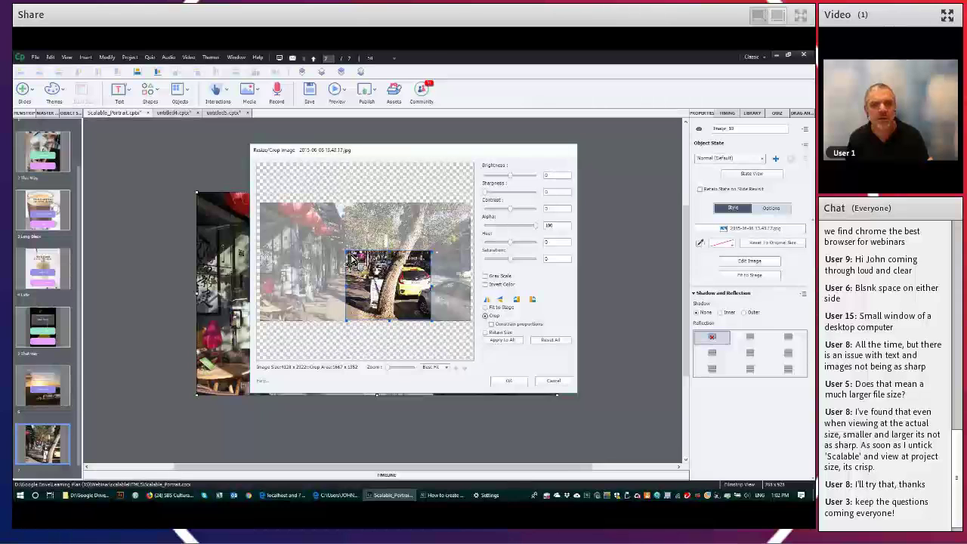
left_click_drag(349, 257, 318, 186)
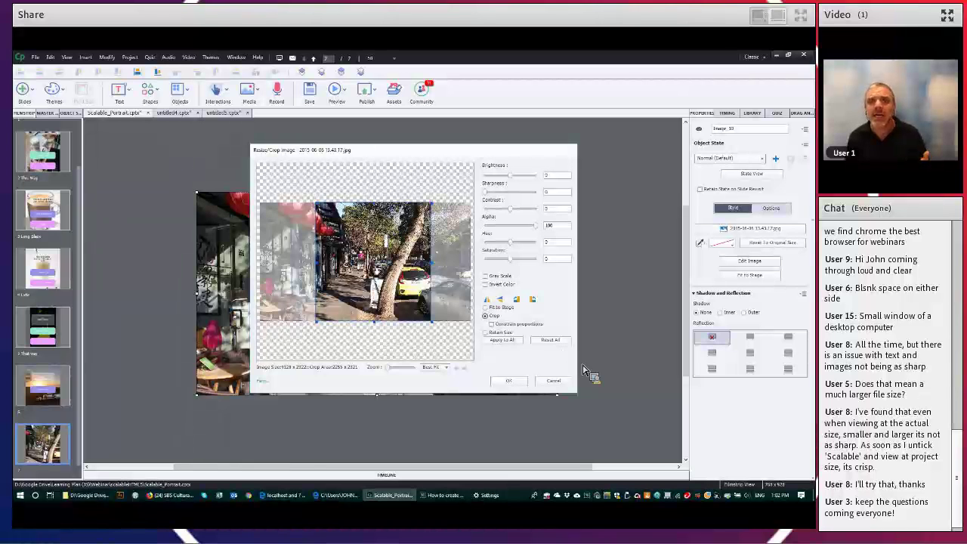
left_click(554, 380)
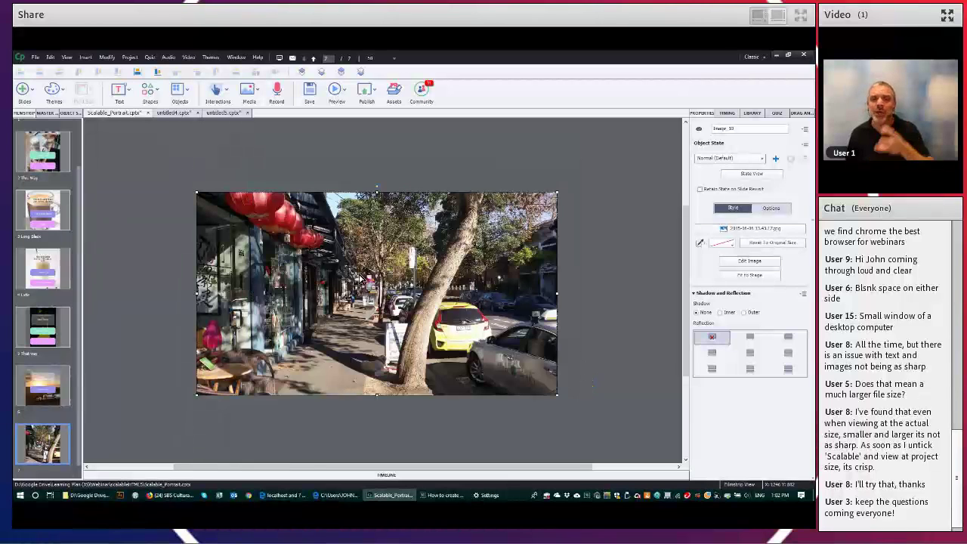
Lower the street photo's alpha to make it semi-transparent, and reposition the photo so it still covers the whole slide.
left_click(749, 260)
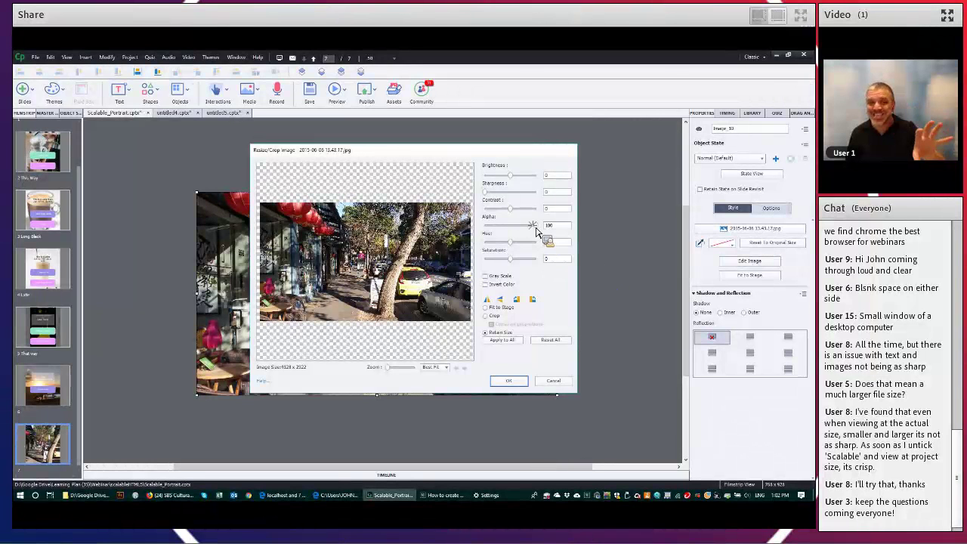
left_click(508, 380)
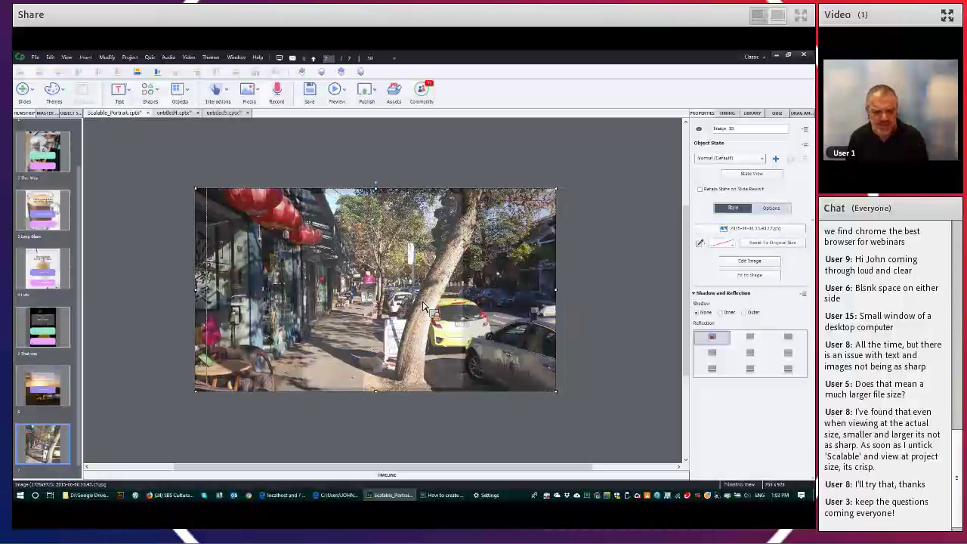
left_click_drag(421, 304, 434, 309)
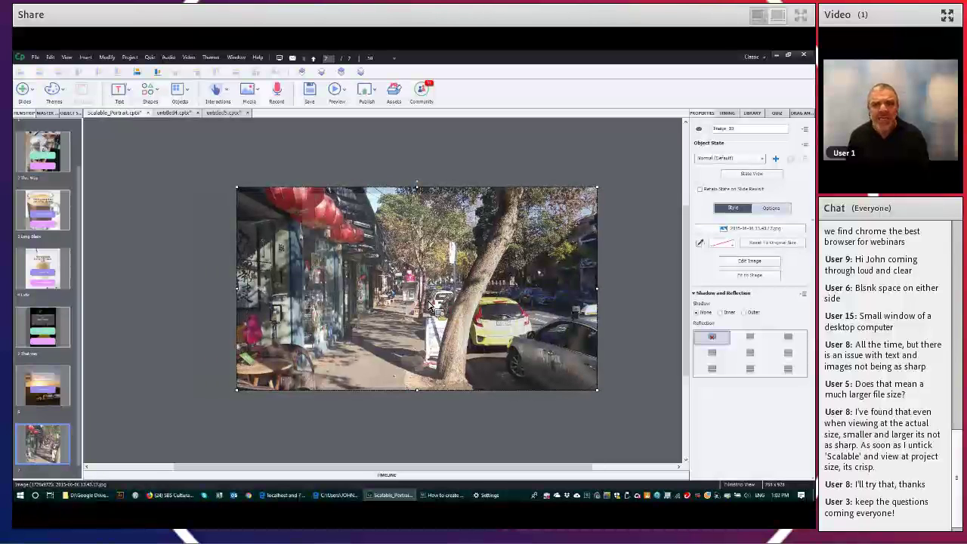
left_click_drag(429, 306, 432, 307)
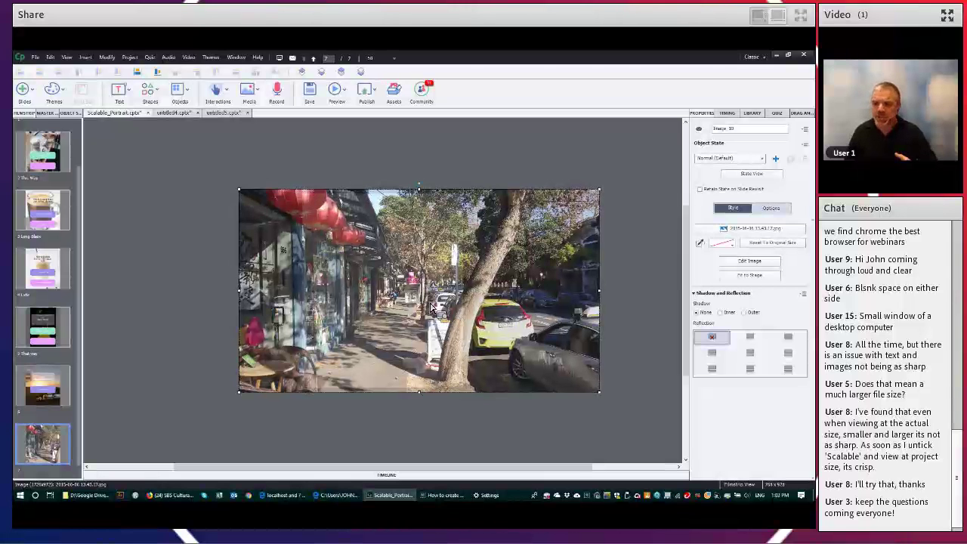
Merge the semi-transparent street photo with the background of the last slide.
right_click(444, 258)
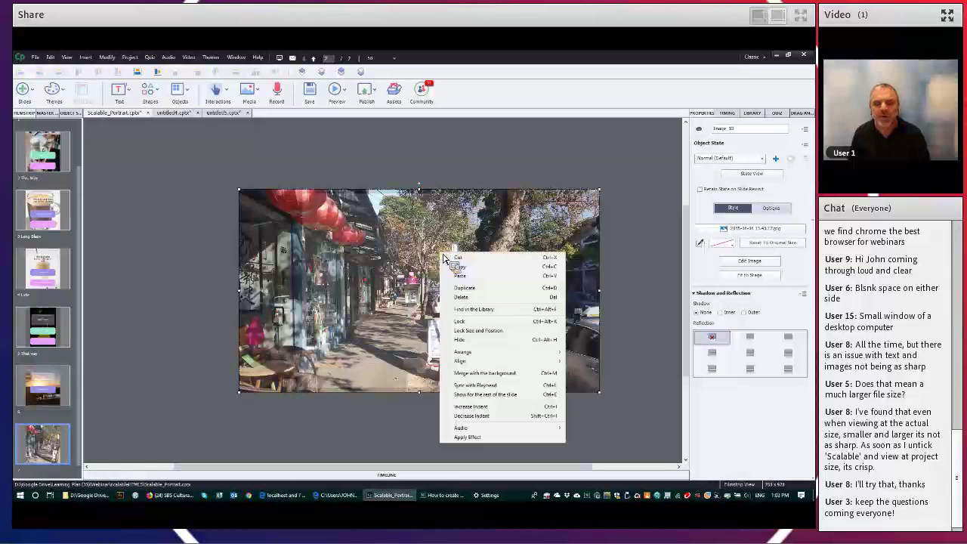
left_click(488, 373)
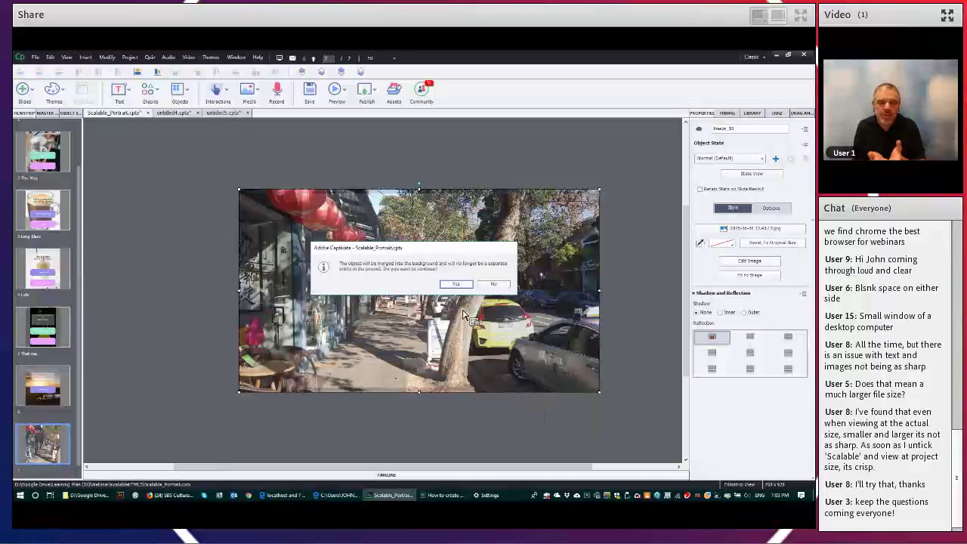
left_click(458, 285)
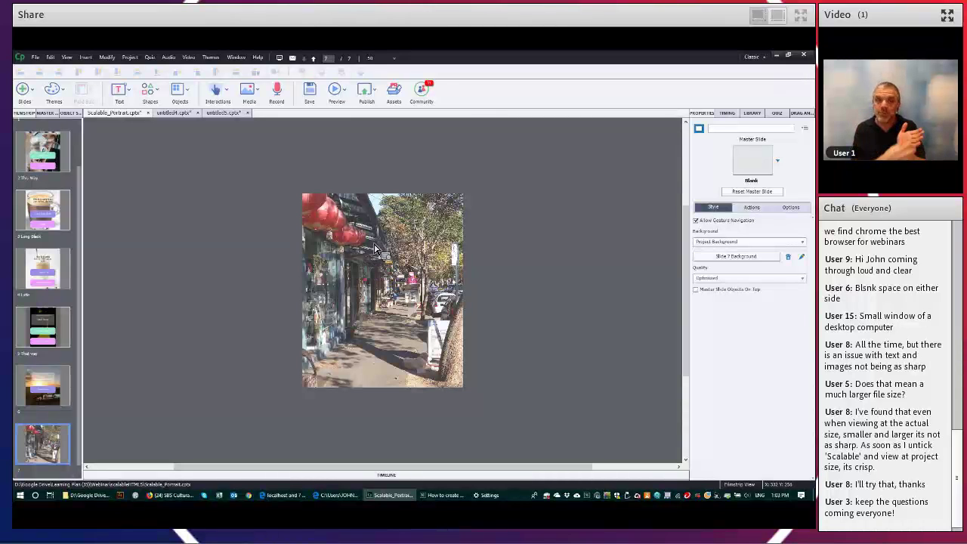
Find the merged slide background in the library and place a copy of it on the empty area beside the slide.
right_click(375, 245)
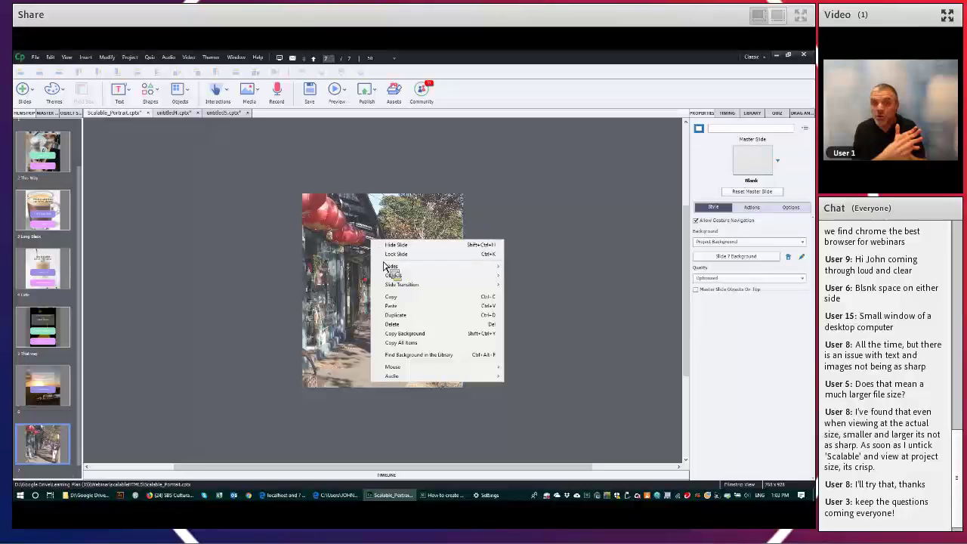
left_click(418, 356)
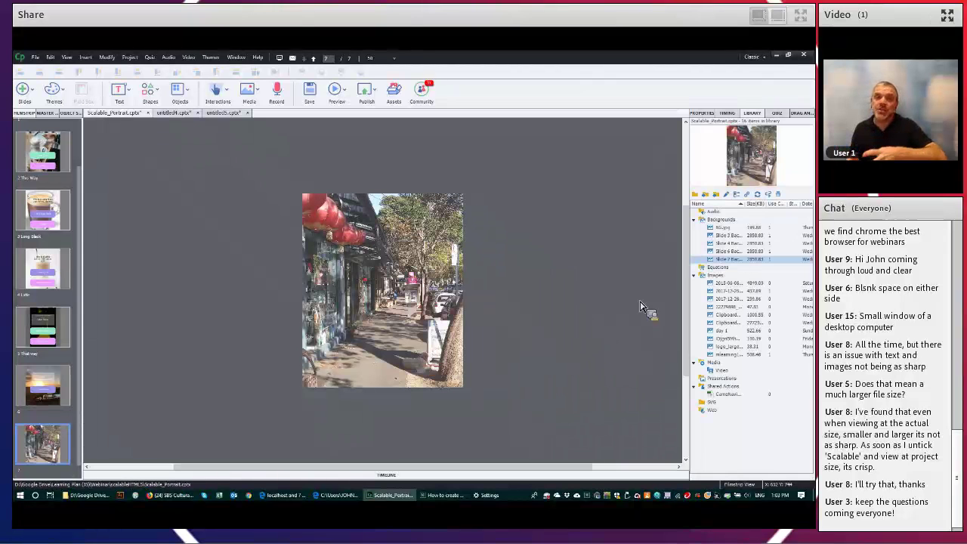
left_click_drag(735, 259, 573, 261)
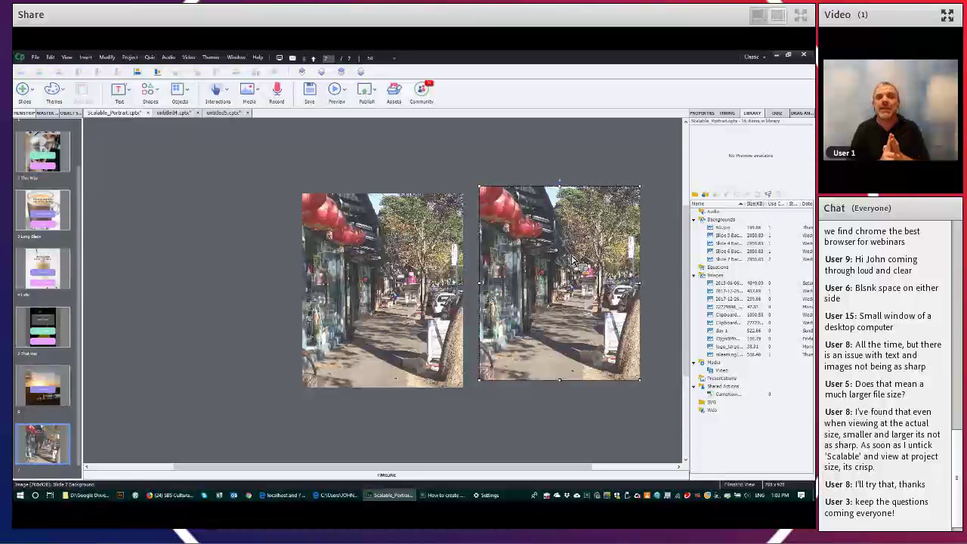
Remove the merged street photo background from the last slide, keeping the copy beside it.
right_click(382, 240)
left_click(731, 177)
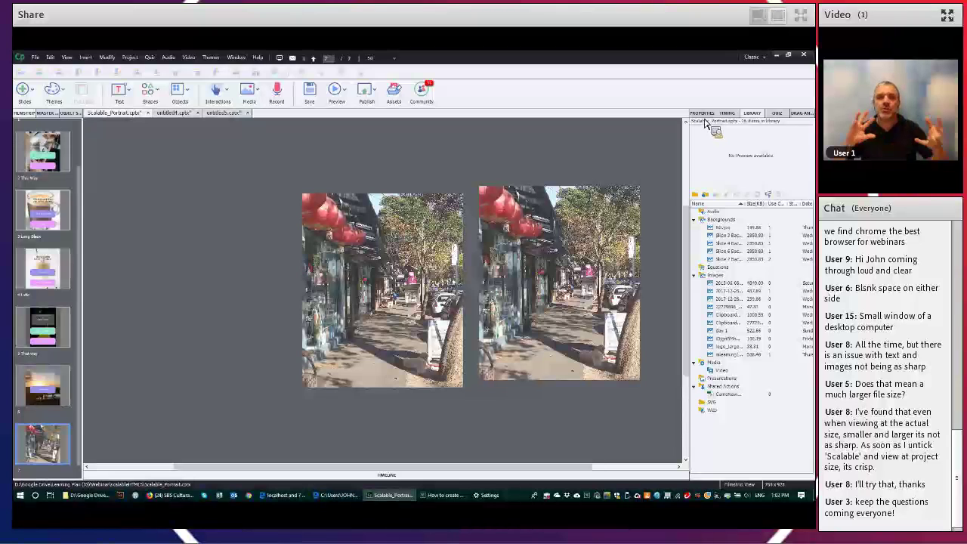
left_click_drag(707, 125, 737, 238)
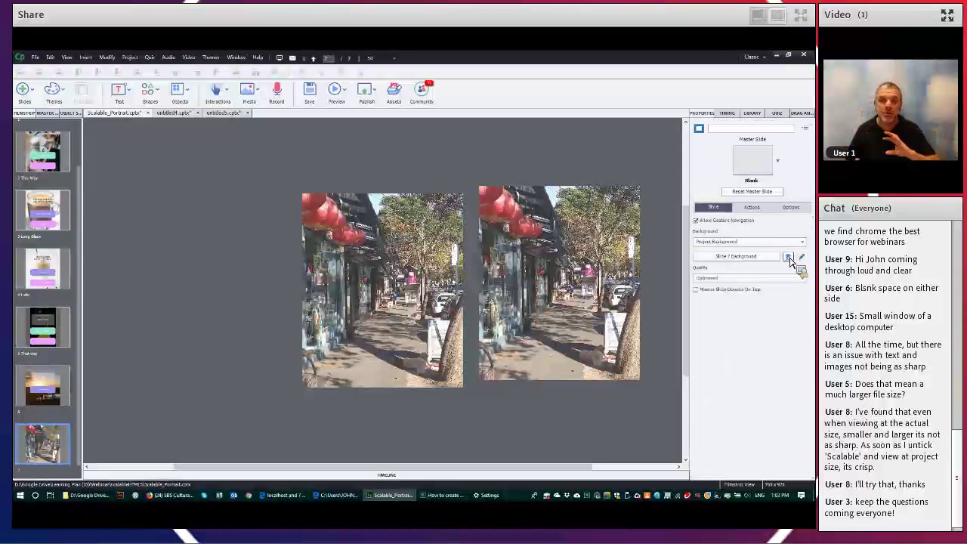
left_click_drag(790, 261, 794, 262)
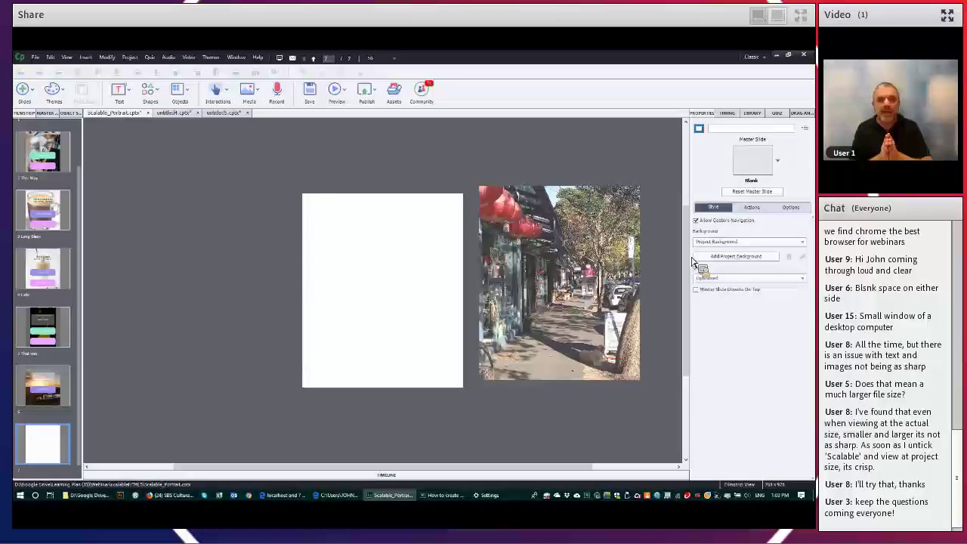
Move the cropped photo copy onto the blank slide and center it horizontally and vertically so it covers the stage.
left_click_drag(590, 255, 448, 279)
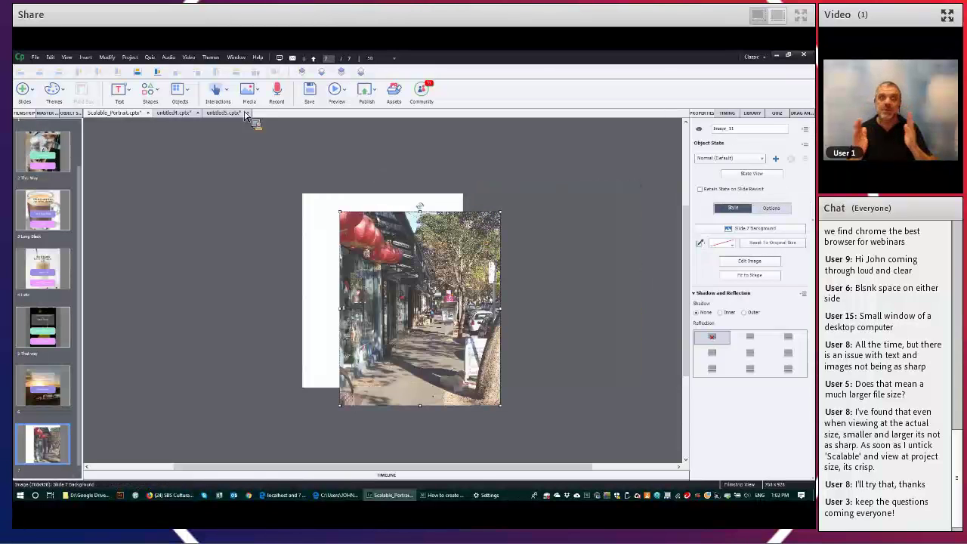
left_click(157, 71)
left_click(137, 72)
left_click(579, 253)
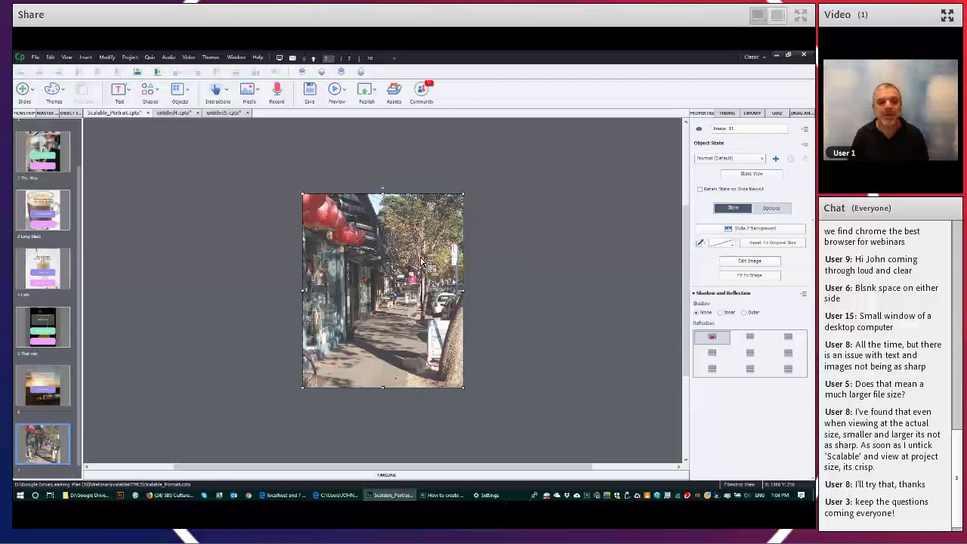
Undo the centering of the cropped photo copy, and remove the copy from the slide.
key("ctrl+z")
key("ctrl+z")
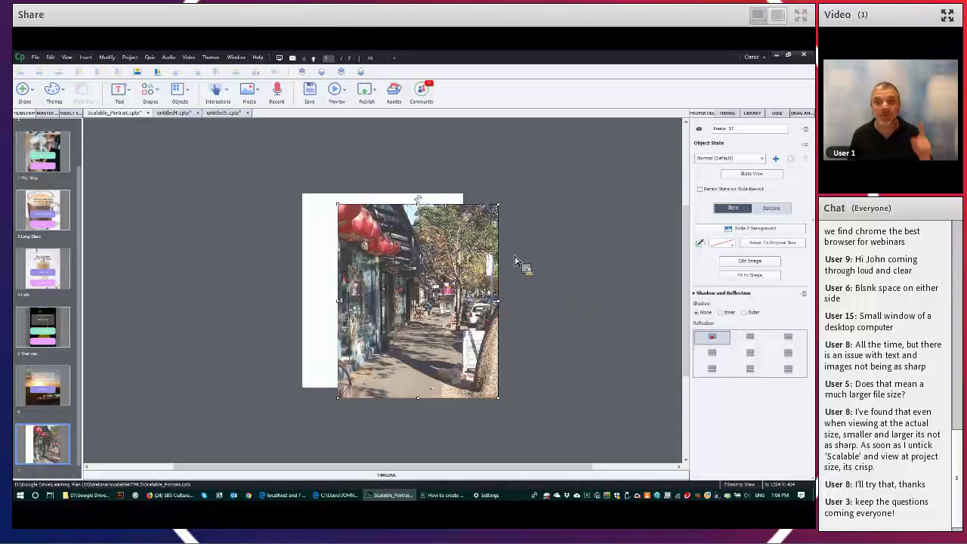
left_click(752, 112)
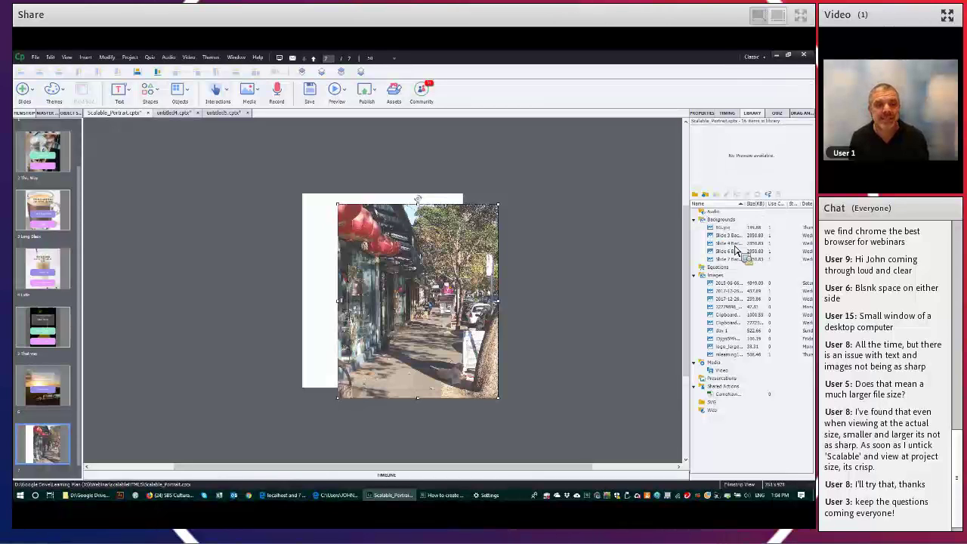
left_click_drag(736, 250, 435, 279)
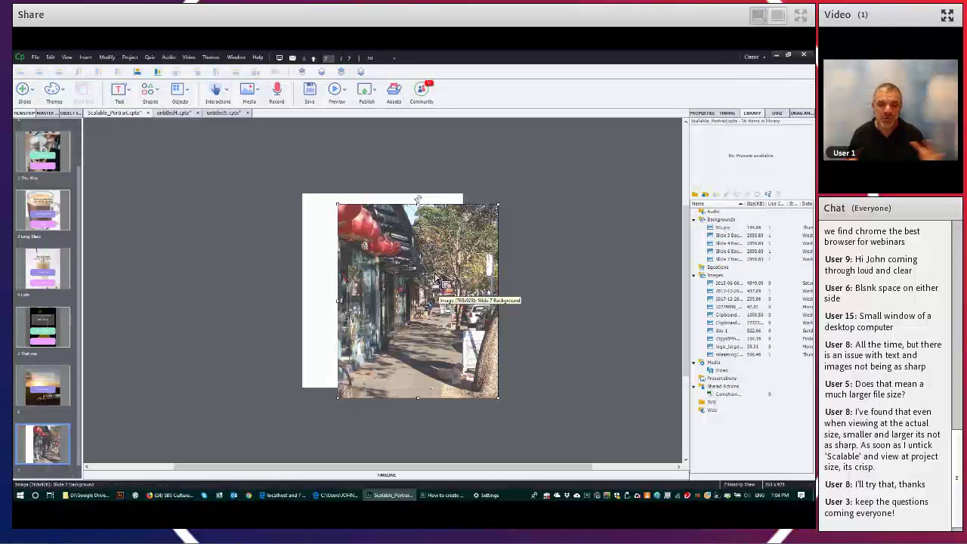
key("ctrl+z")
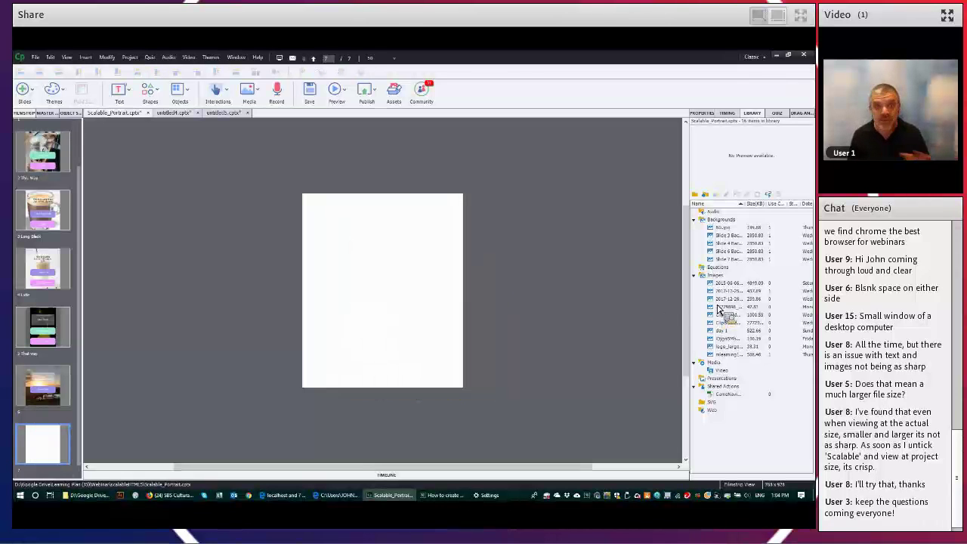
Place 2015-06-06 13.43.17.jpg from the library on the blank slide and resize it proportionally to about 1762 x 992 px, covering the slide.
left_click_drag(724, 283, 298, 177)
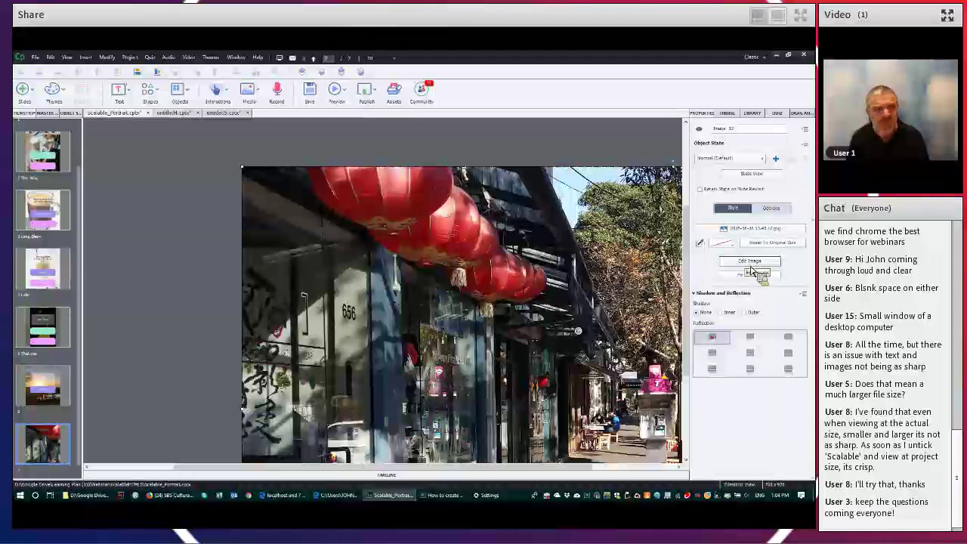
left_click_drag(464, 335, 563, 392)
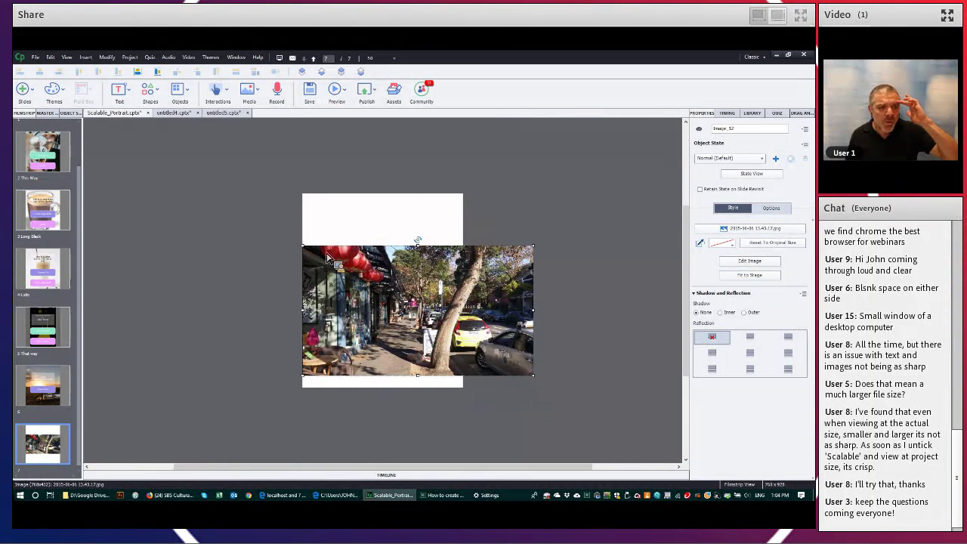
left_click_drag(297, 242, 203, 182)
Lower the newly placed street photo's alpha so the slide edges show through, and shift the photo sideways to frame the shopfront and footpath.
left_click(768, 263)
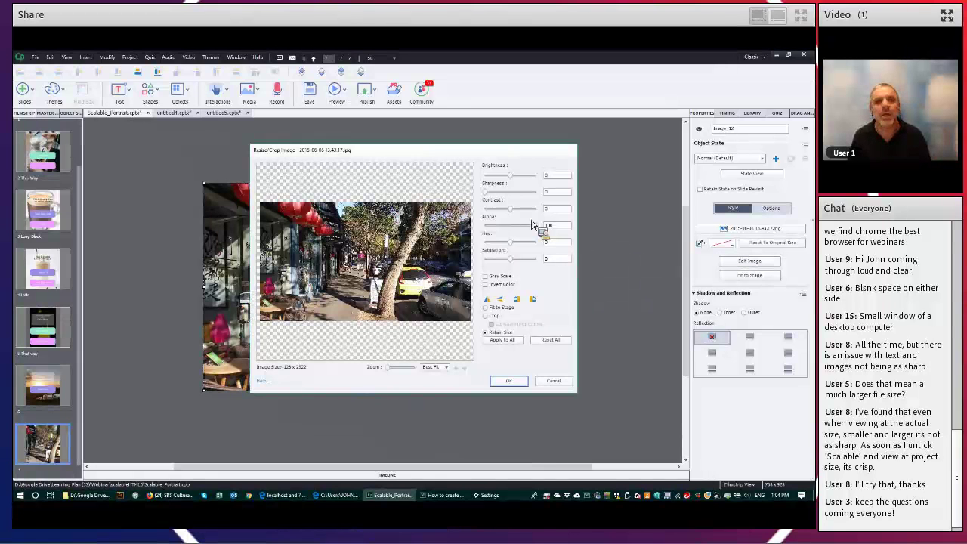
left_click(509, 381)
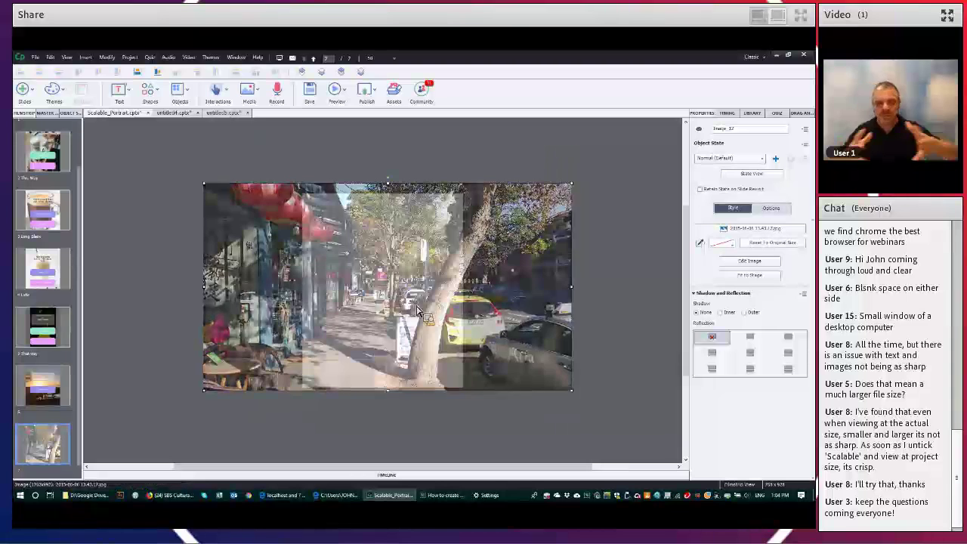
left_click_drag(402, 308, 445, 309)
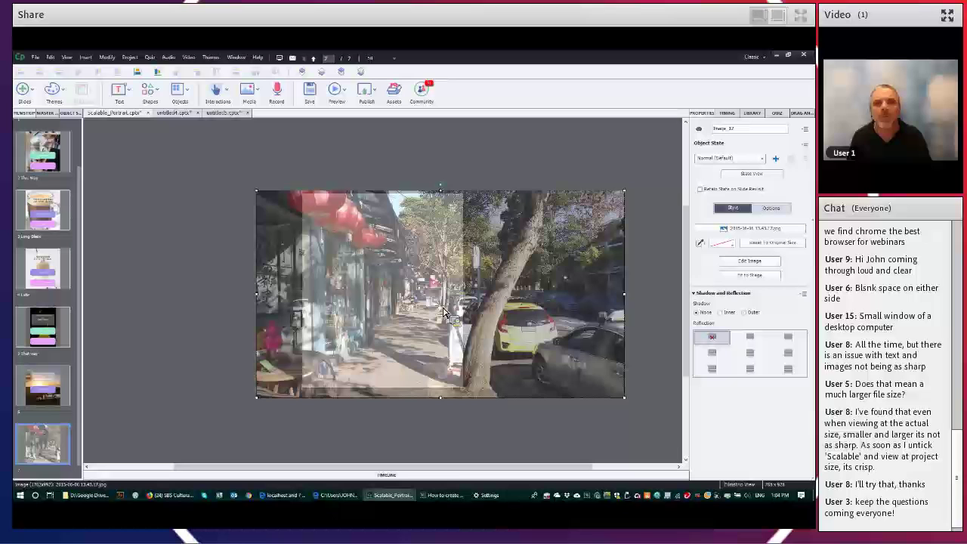
Restore the repositioned street photo's alpha to full opacity.
left_click(752, 262)
left_click_drag(532, 236, 568, 233)
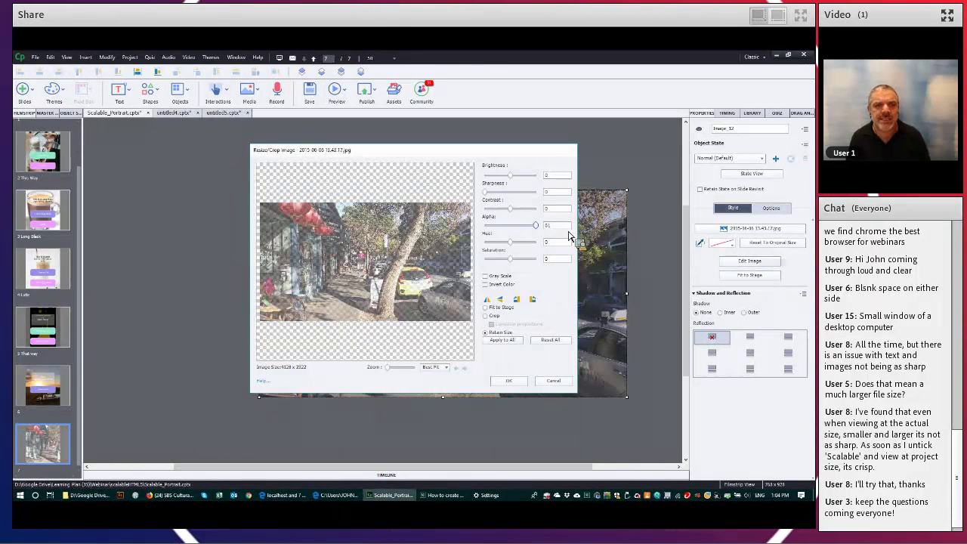
left_click(510, 381)
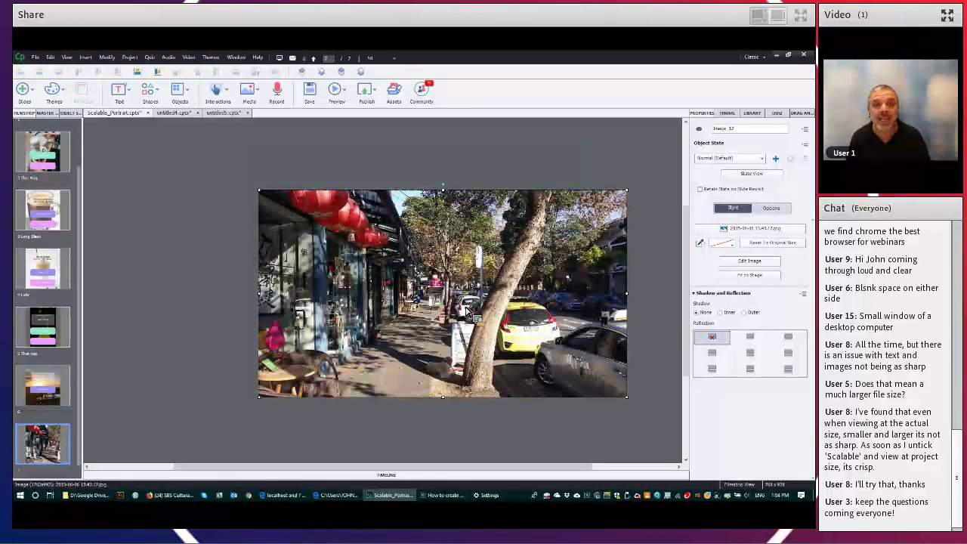
Merge the fully opaque street photo with the slide background, and find that background in the library.
key("ctrl+m")
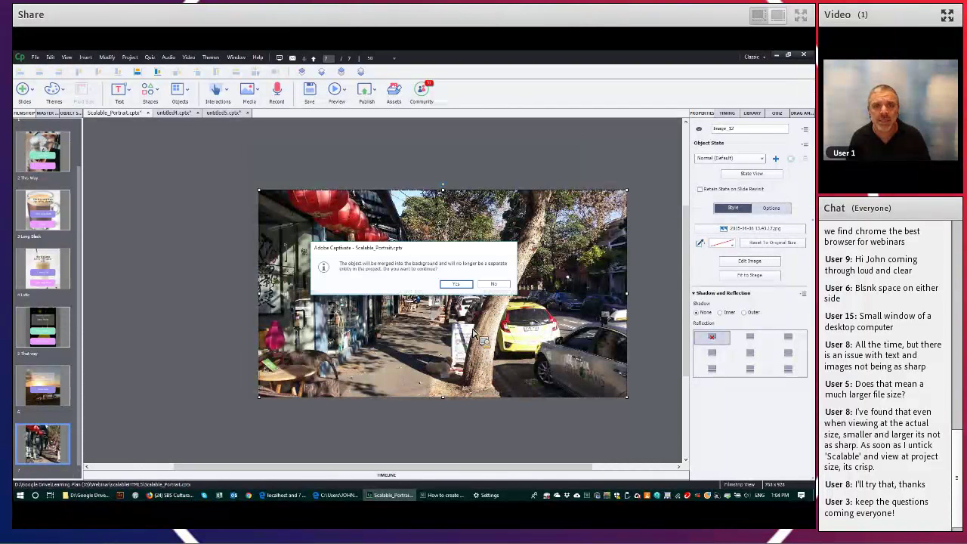
left_click(457, 284)
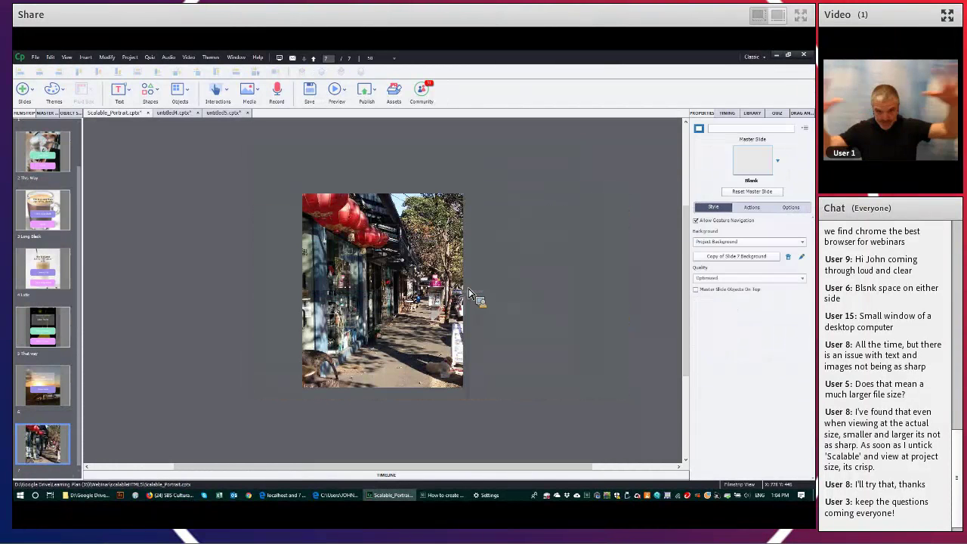
right_click(383, 260)
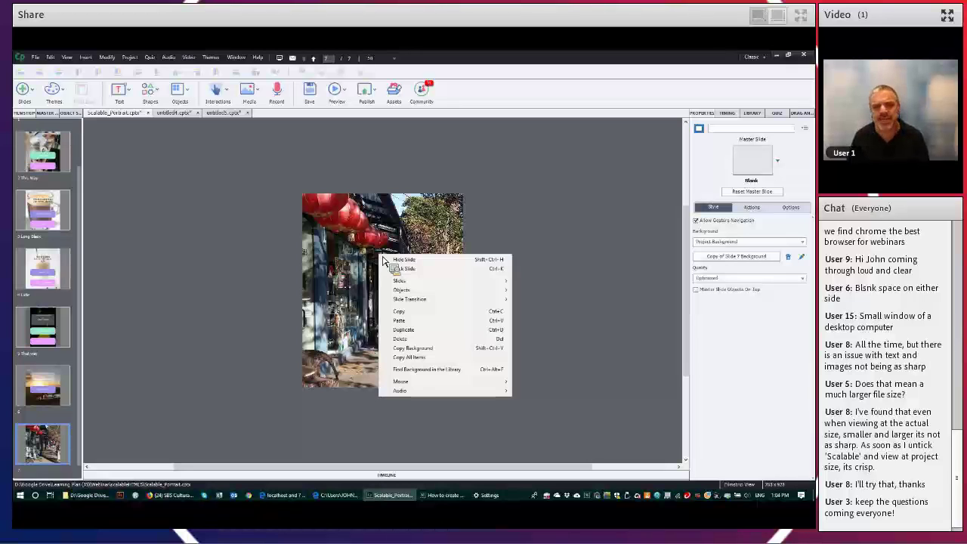
left_click(416, 370)
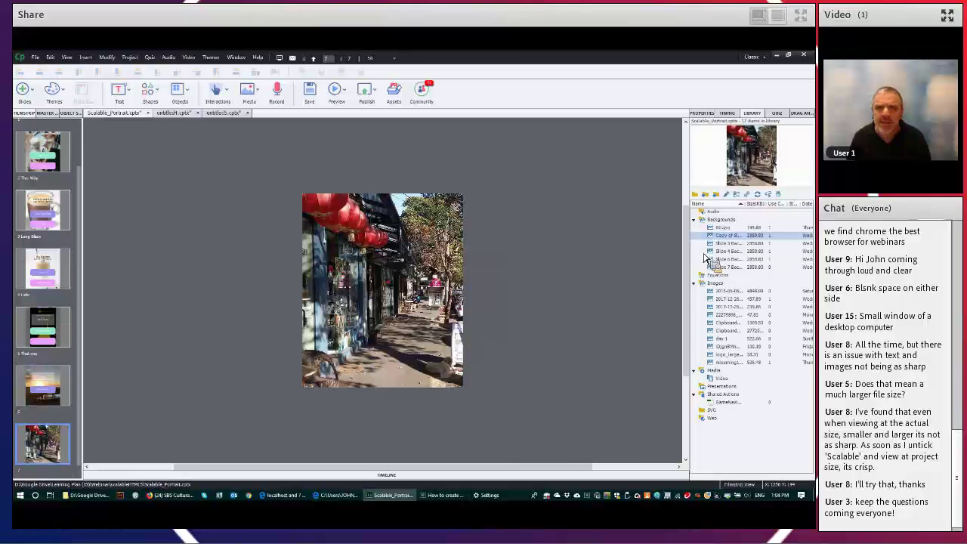
Place the copied Slide 7 background from the library on the work area beside the slide.
left_click_drag(704, 238, 425, 147)
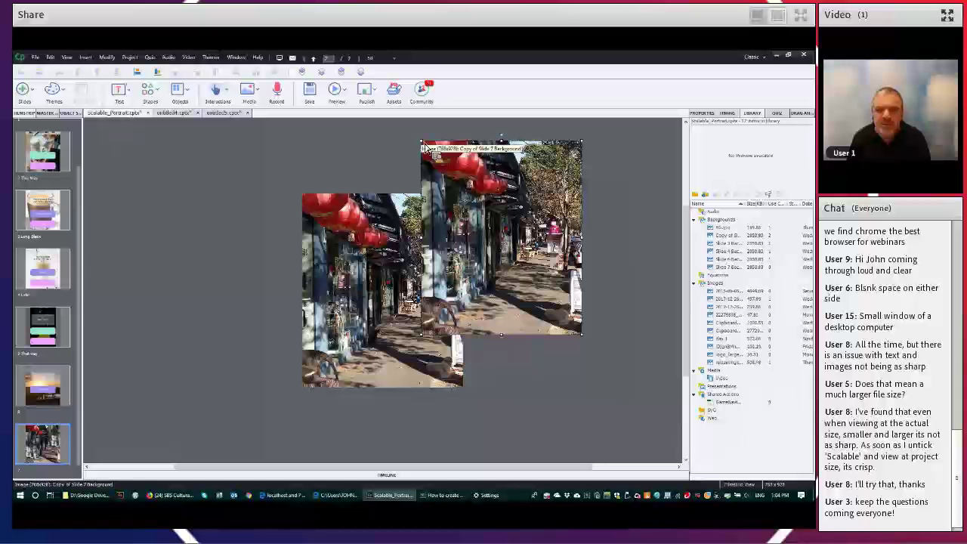
left_click_drag(459, 178, 518, 223)
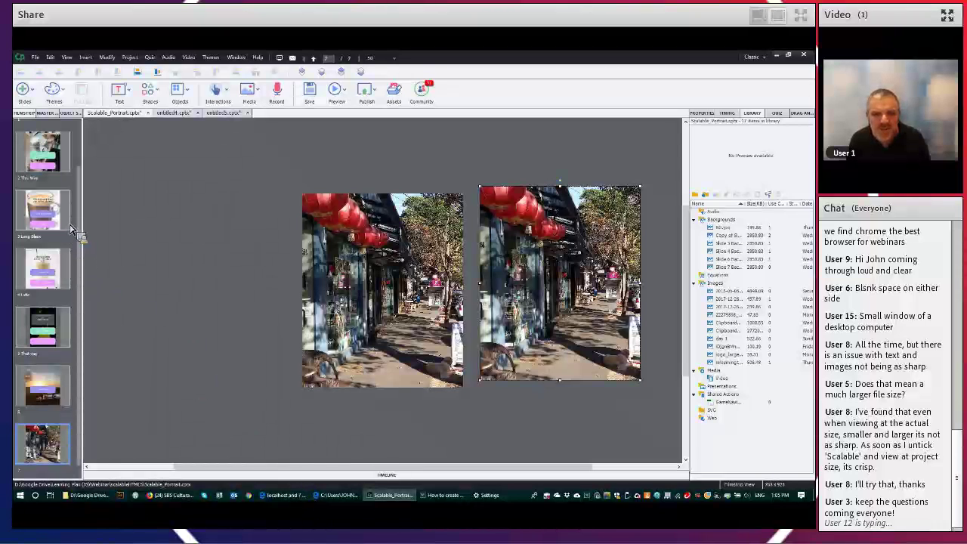
Compare the object styles assigned to the Long Black and Latte buttons on slide 2 and the I love Long Black button on slide 3.
left_click(47, 160)
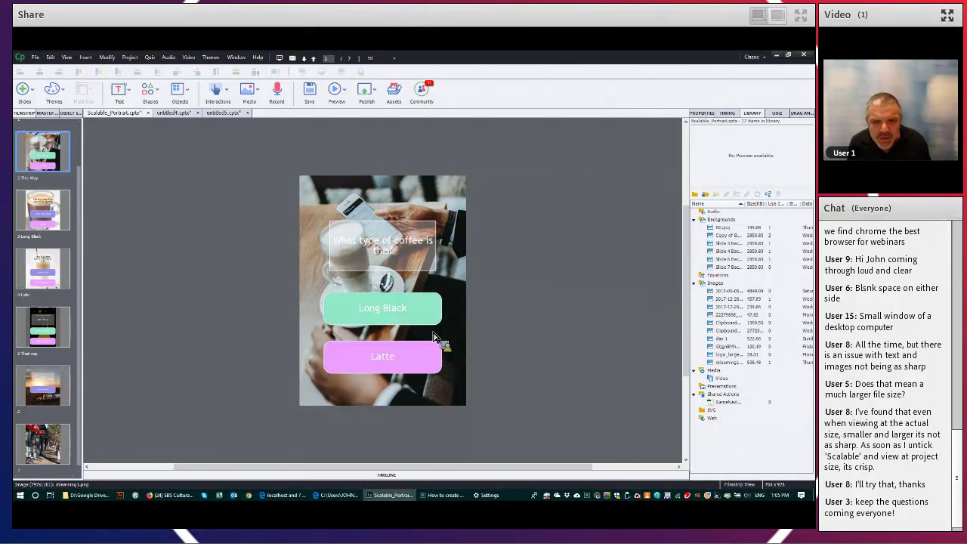
left_click_drag(435, 338, 204, 262)
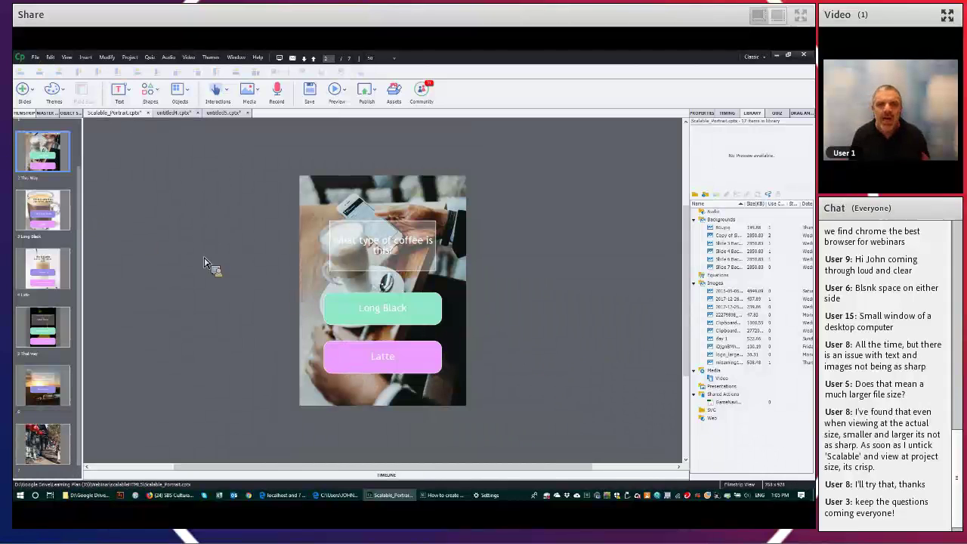
left_click(367, 314)
left_click(385, 353)
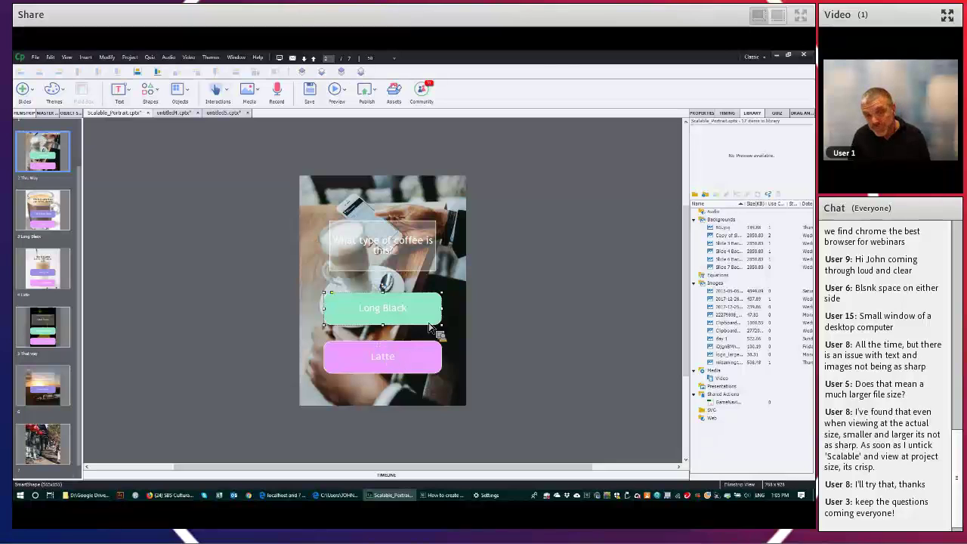
left_click(701, 113)
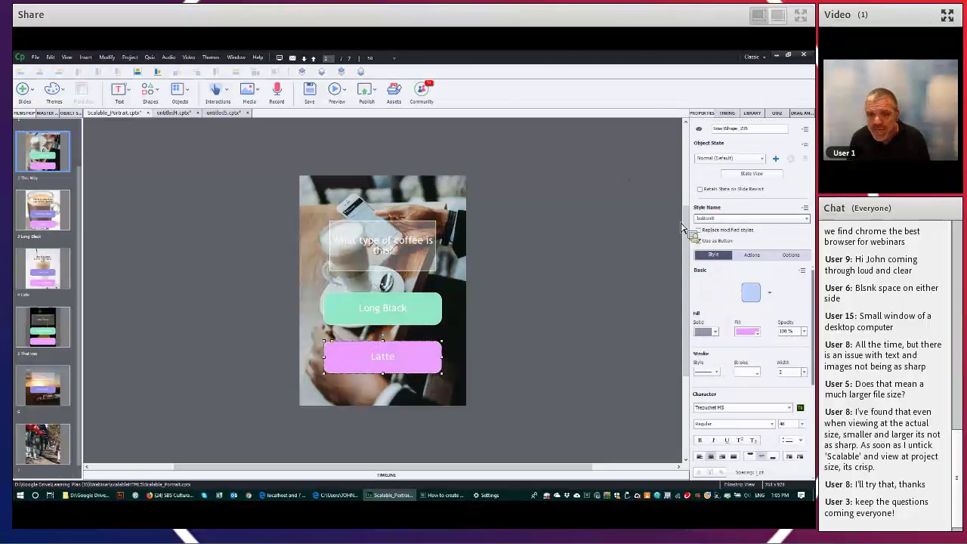
left_click(722, 219)
left_click(582, 244)
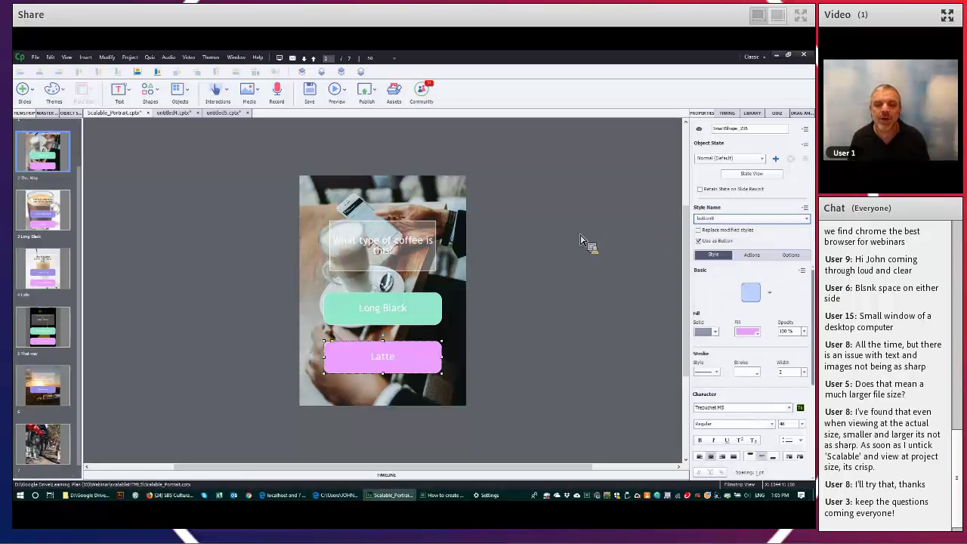
left_click(544, 248)
left_click(355, 306)
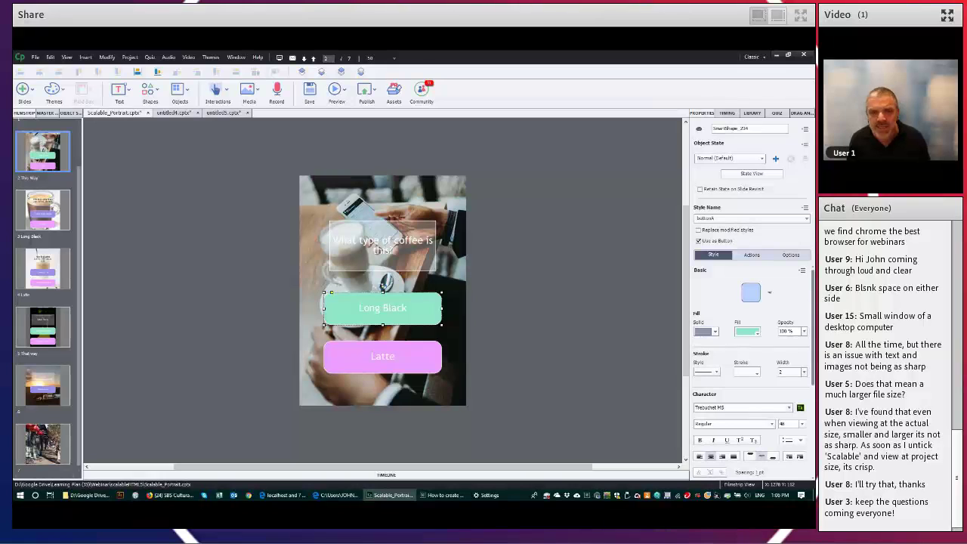
left_click(53, 216)
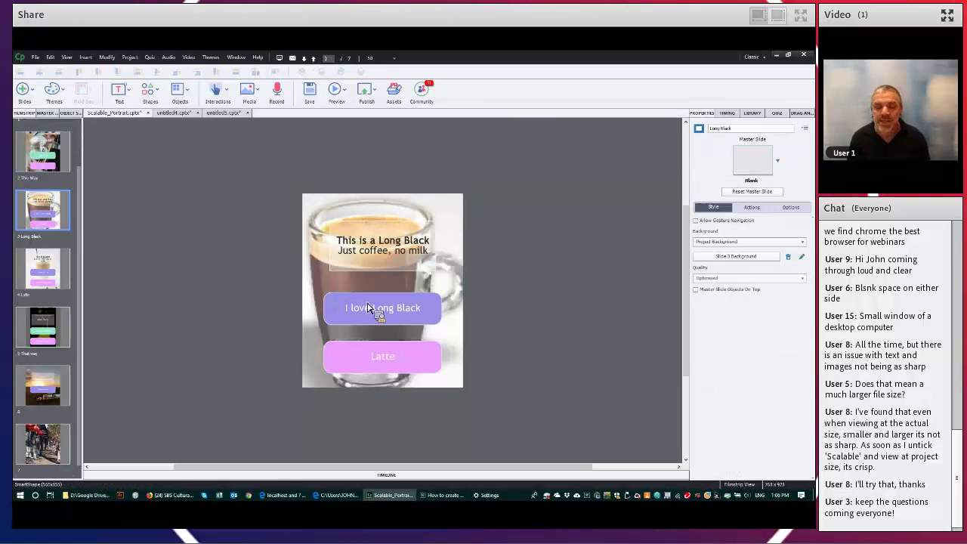
left_click(364, 304)
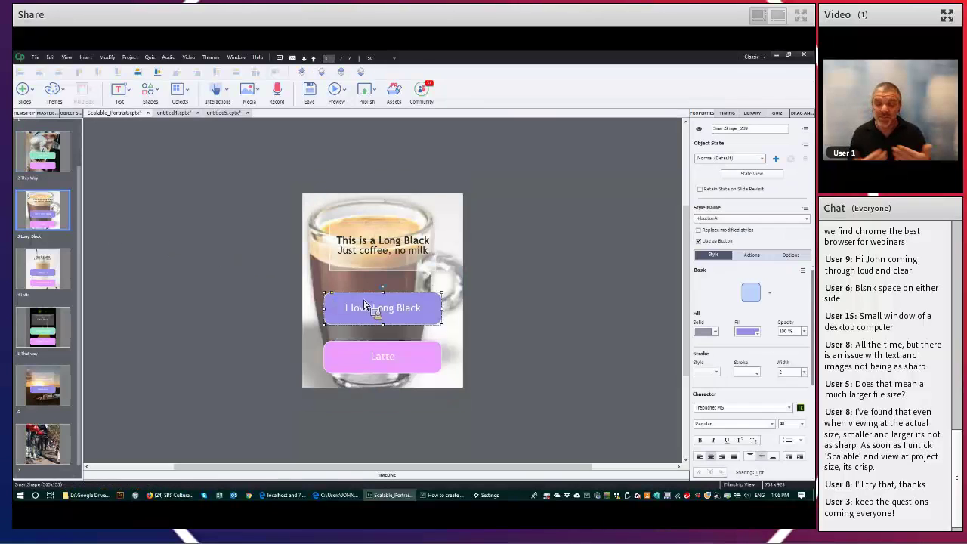
left_click(60, 155)
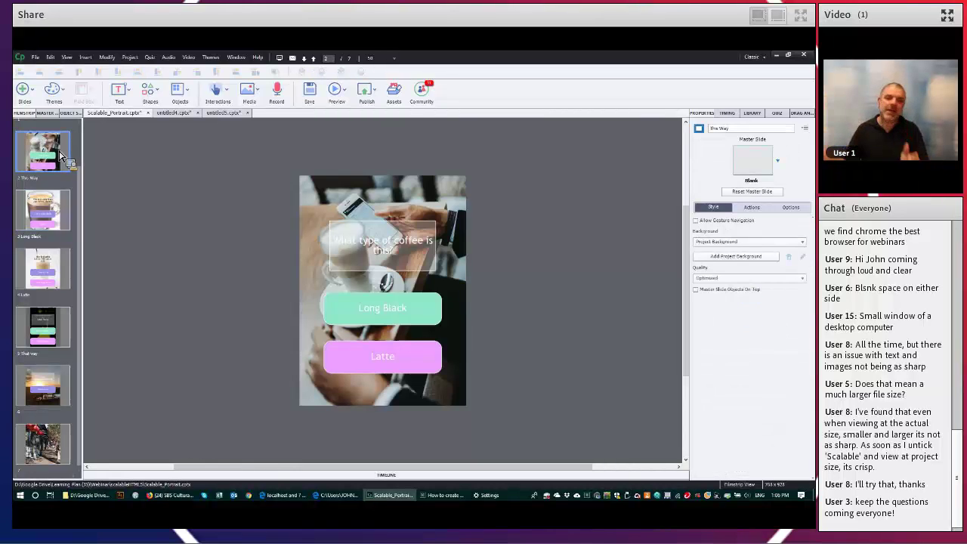
Move the "What type of coffee is this?" caption slightly up on slide 2.
left_click(370, 249)
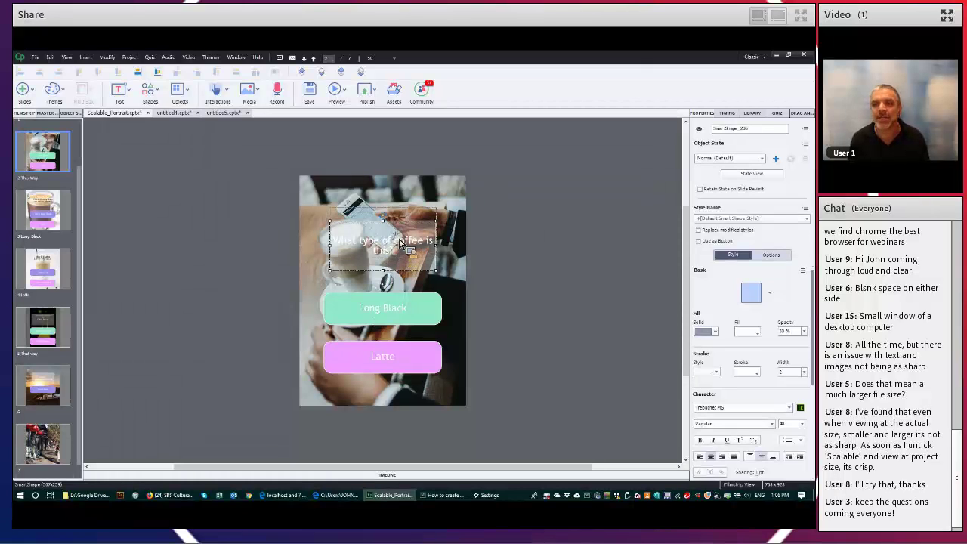
left_click_drag(400, 242, 400, 230)
Review the style commands for the Long Black button on slide 2 and enlarge it to about 630 x 173 px.
left_click(393, 306)
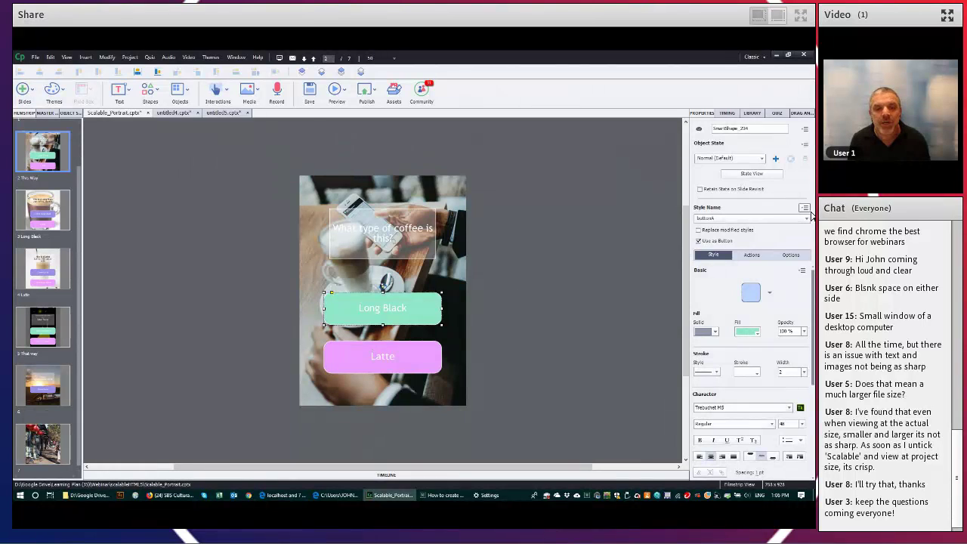
left_click(805, 207)
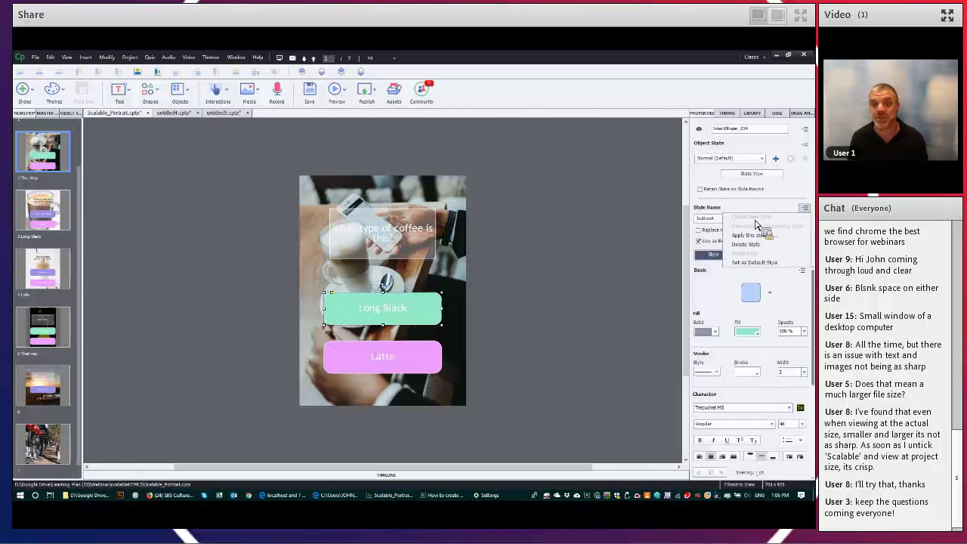
left_click(718, 215)
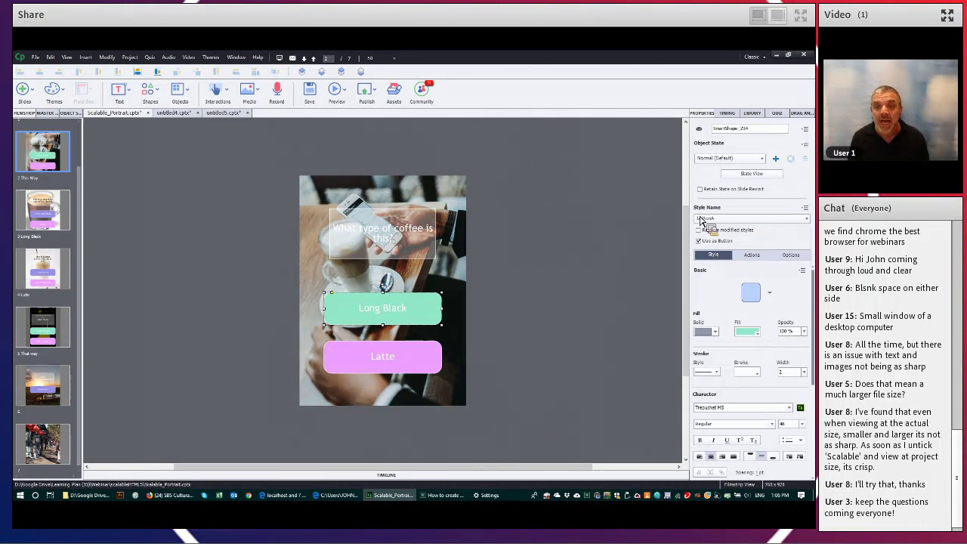
left_click(422, 335)
left_click(442, 324)
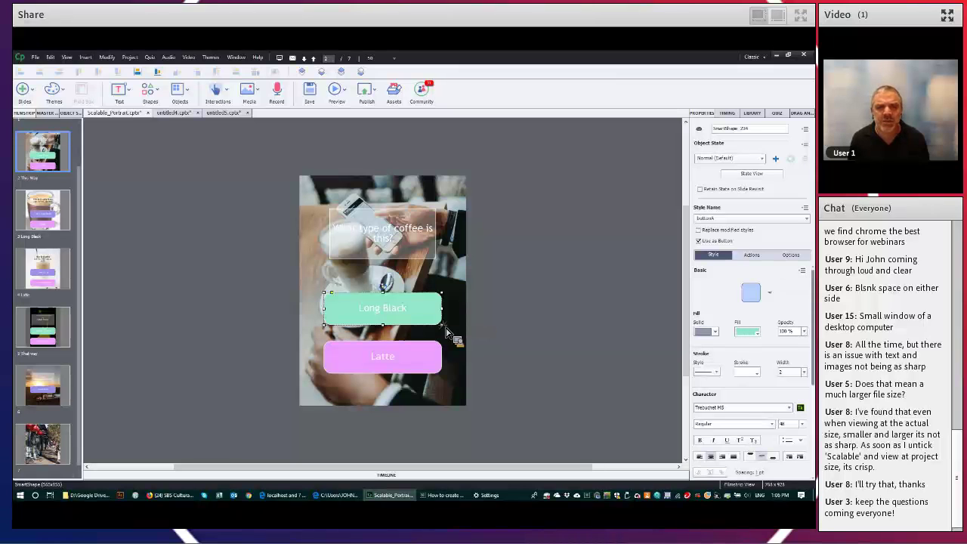
left_click_drag(447, 328, 457, 332)
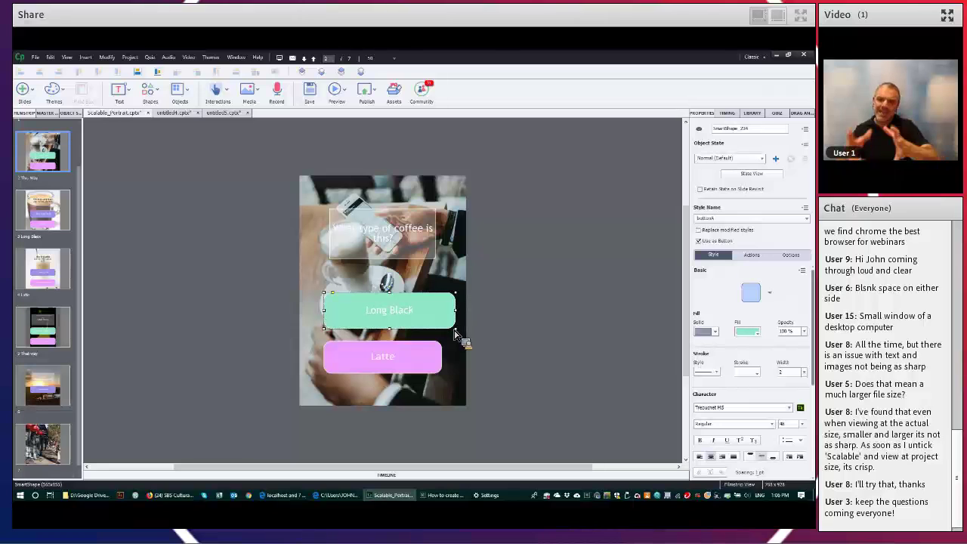
Set the Long Black button's font size to 60 and centre the button horizontally on the slide.
left_click(786, 424)
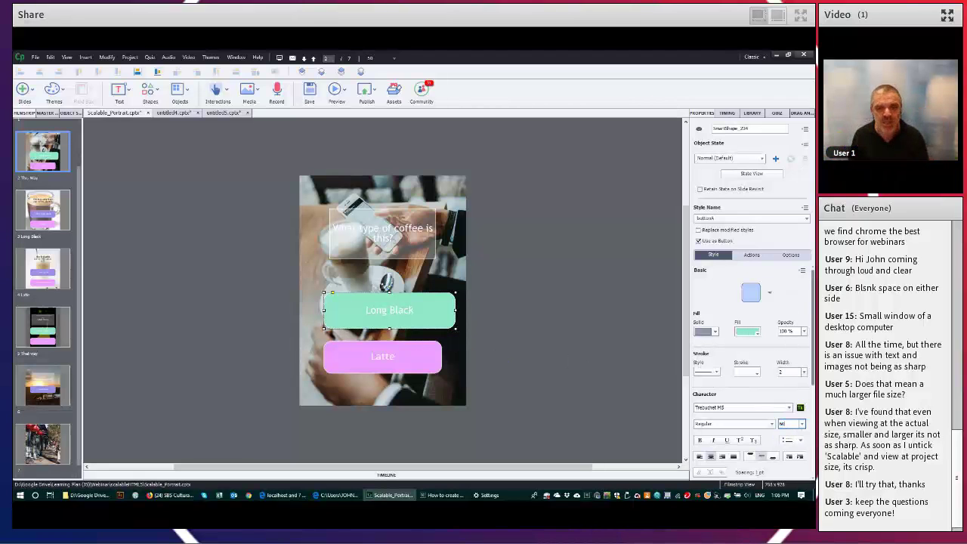
key("Return")
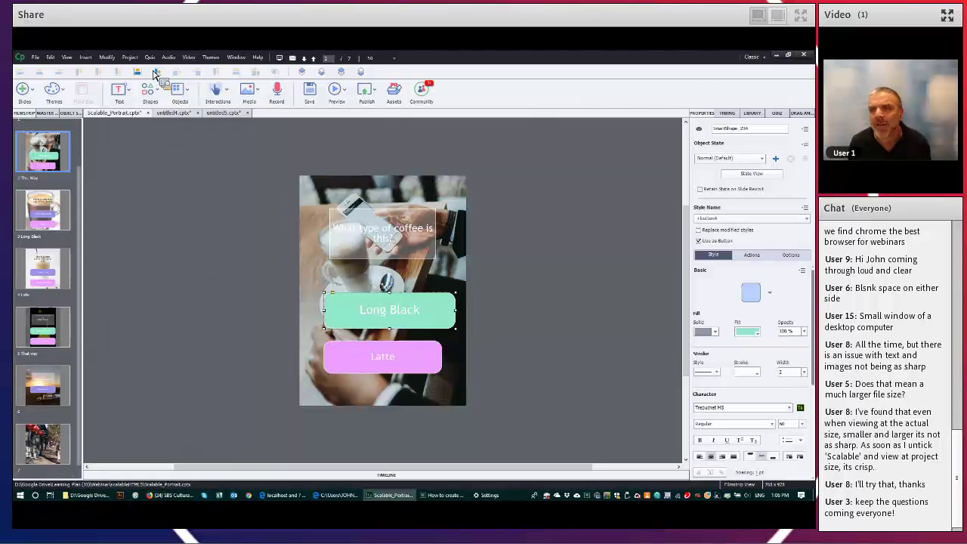
left_click_drag(370, 310, 363, 310)
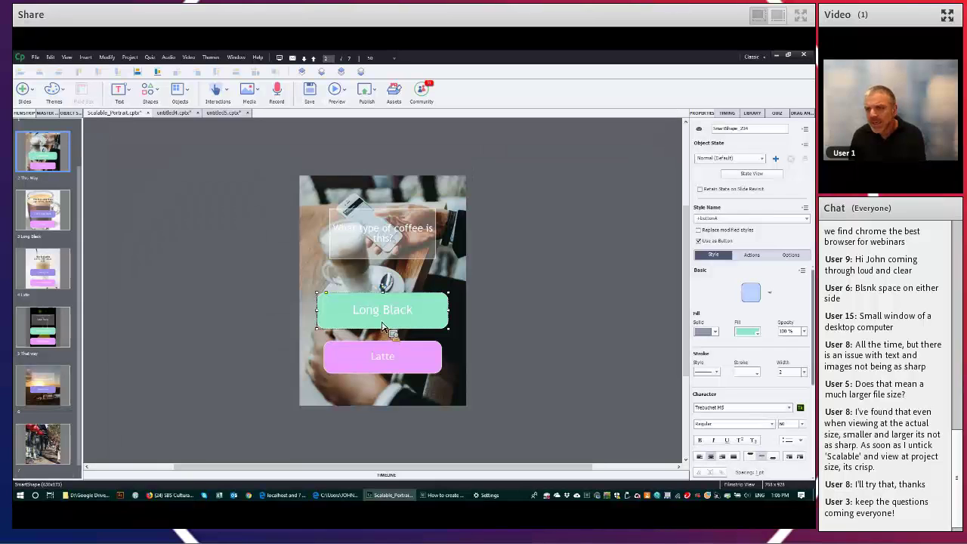
Save the Long Black button's changes to its existing style and check the Solar is Good button on slide 5.
left_click(805, 209)
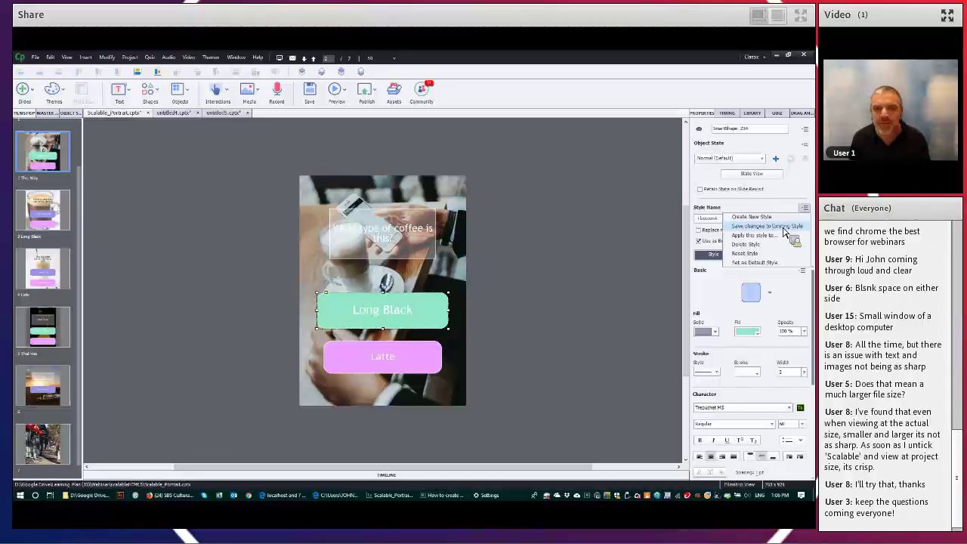
left_click(784, 227)
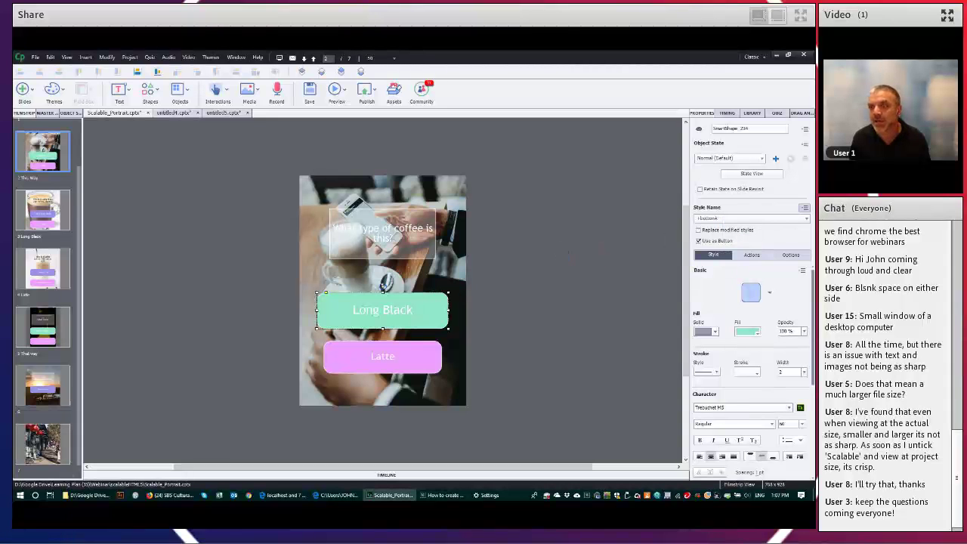
left_click(53, 338)
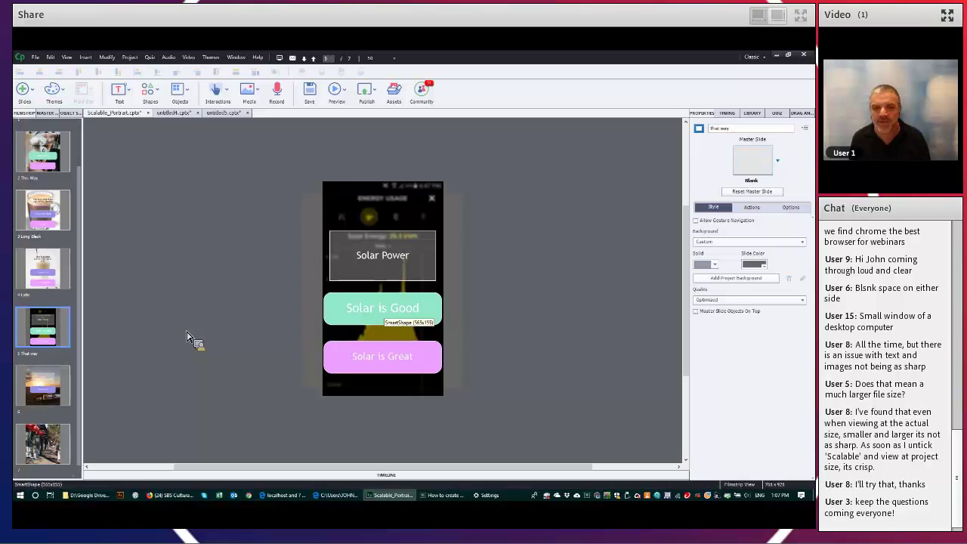
Apply the Long Black button's size and position to all items of the same style, and check the result on slide 5.
left_click(49, 163)
left_click(396, 322)
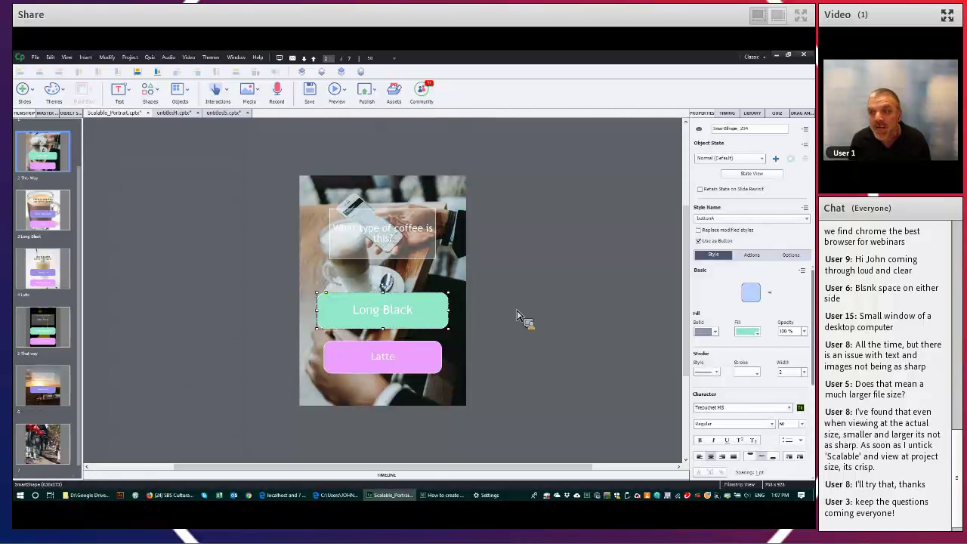
left_click(804, 256)
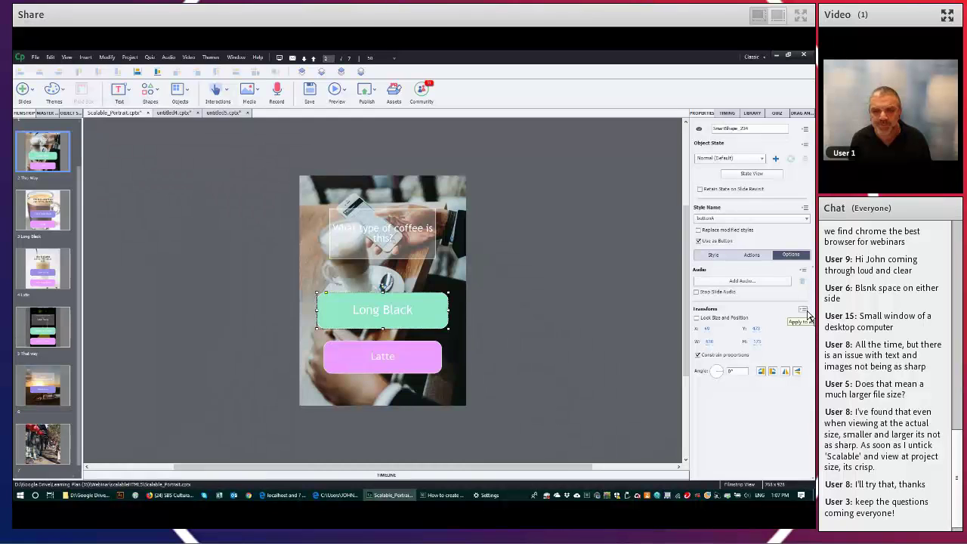
left_click(803, 310)
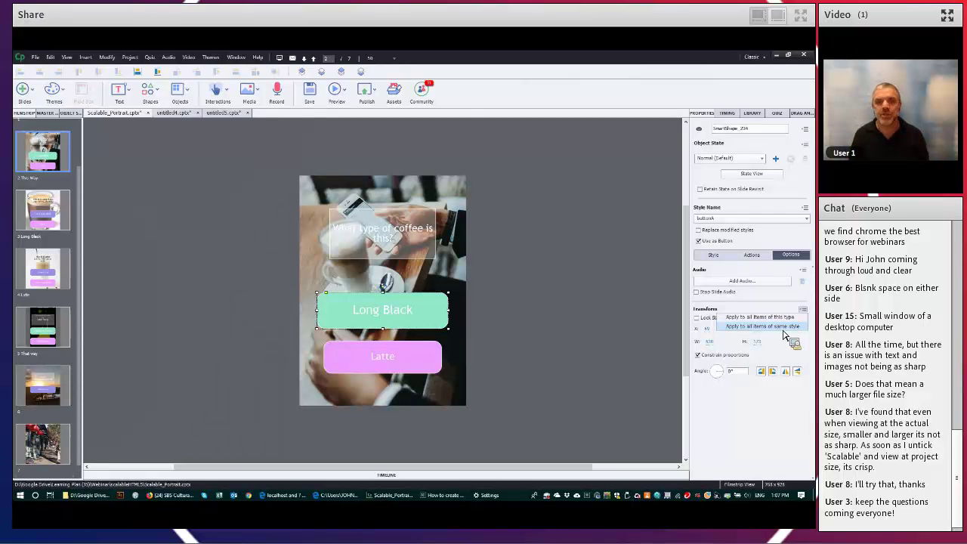
left_click(783, 329)
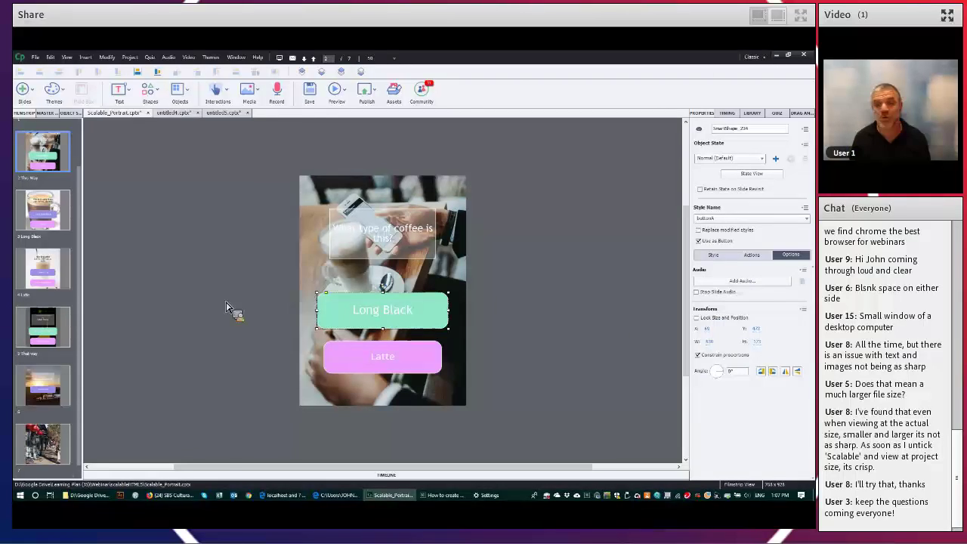
left_click(47, 340)
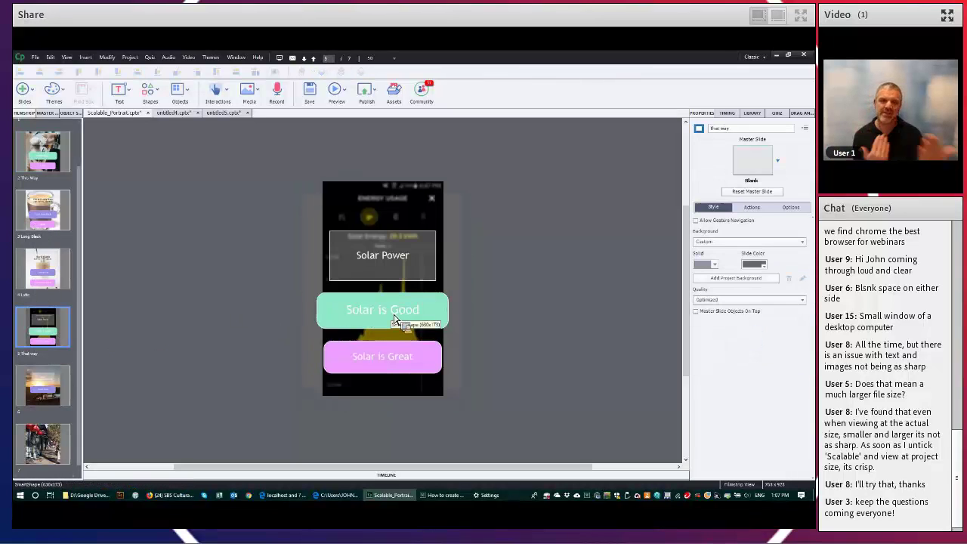
Reset the style of the I love Long Black button on slide 3.
left_click(67, 219)
left_click(376, 321)
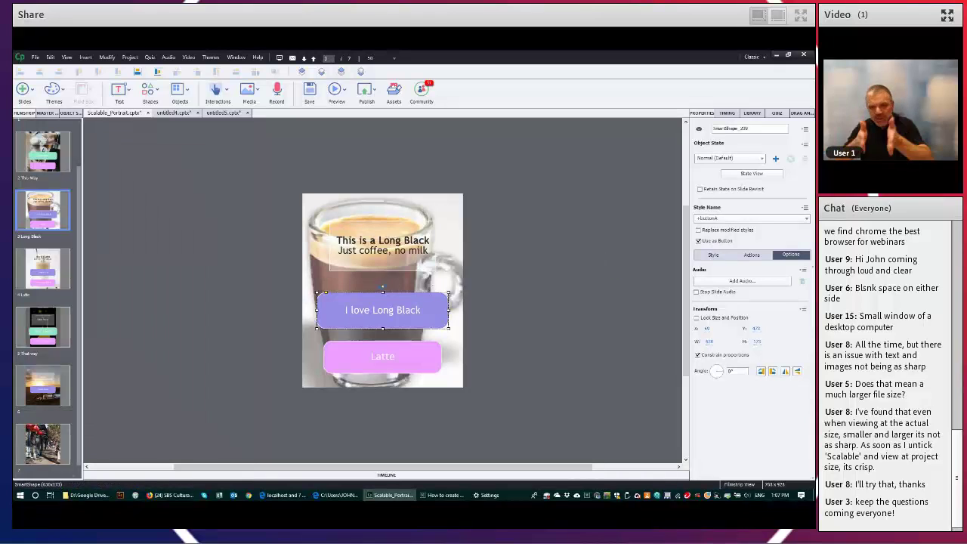
left_click(805, 207)
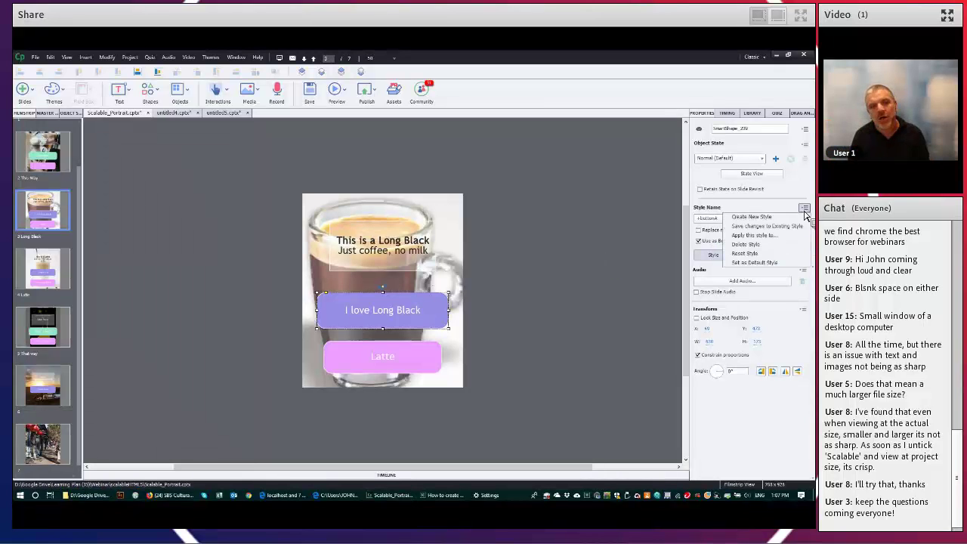
left_click(769, 255)
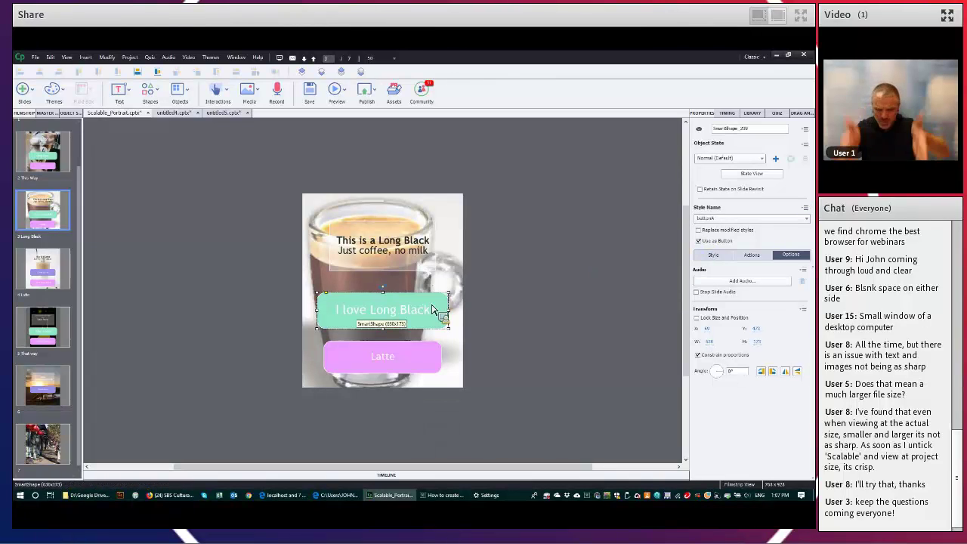
Compare slides 2 and 3, and review the action and transform settings of the I love Long Black button.
left_click(62, 155)
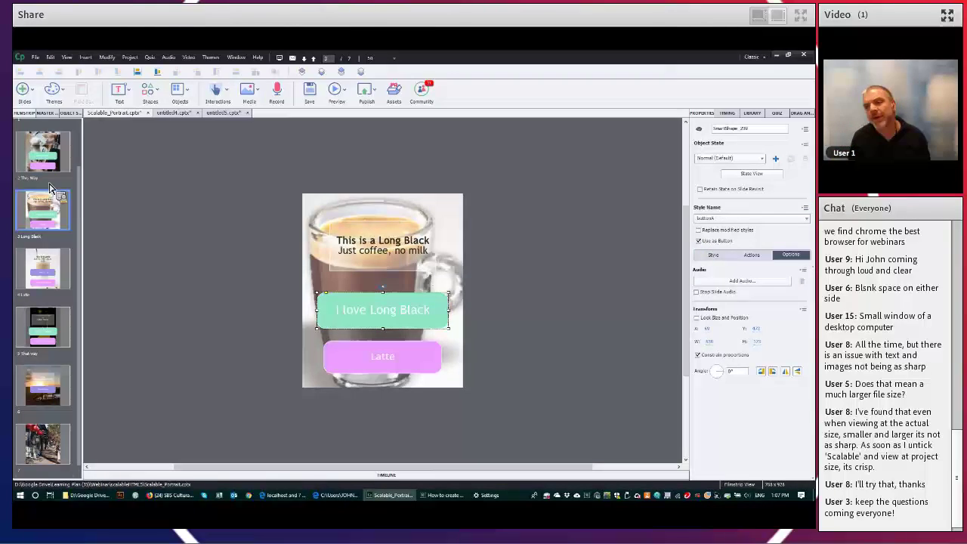
left_click(52, 214)
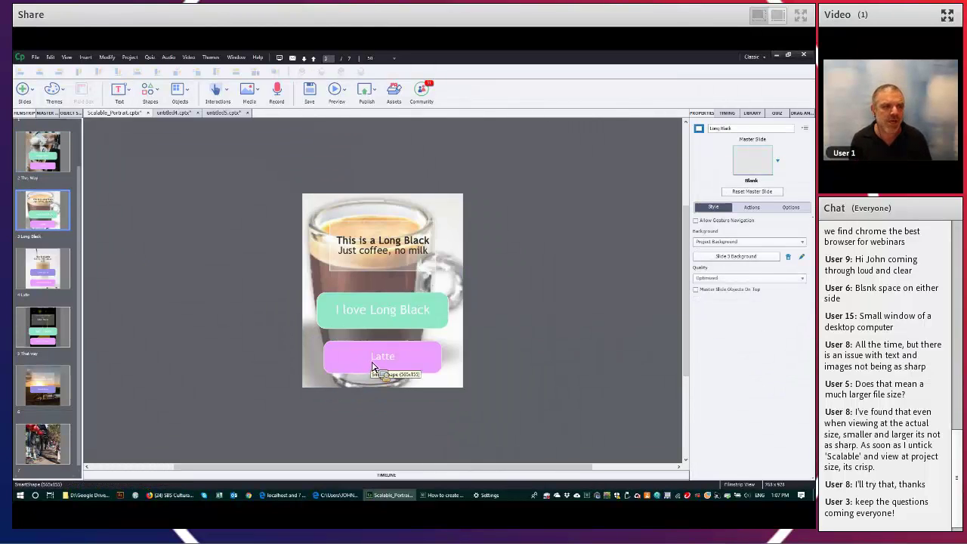
left_click(385, 312)
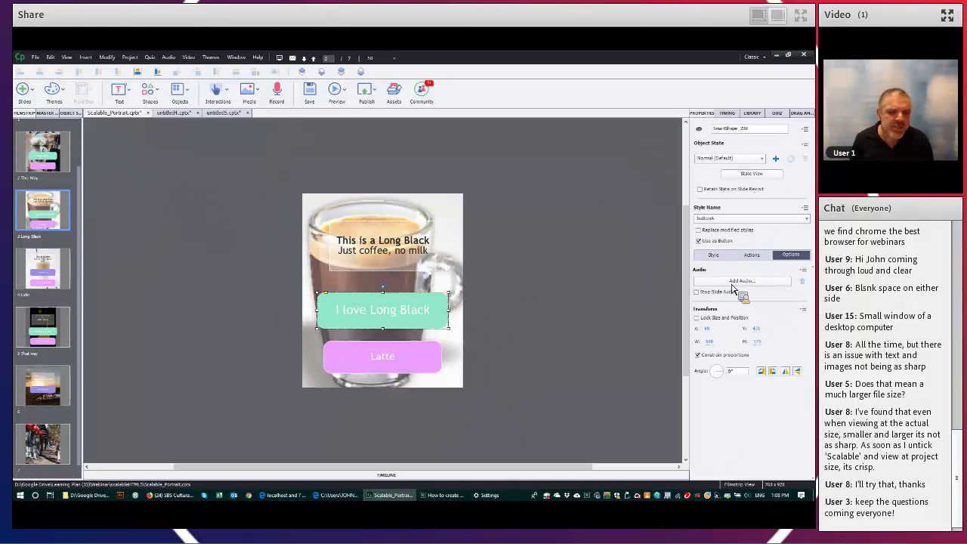
left_click(744, 255)
left_click(792, 255)
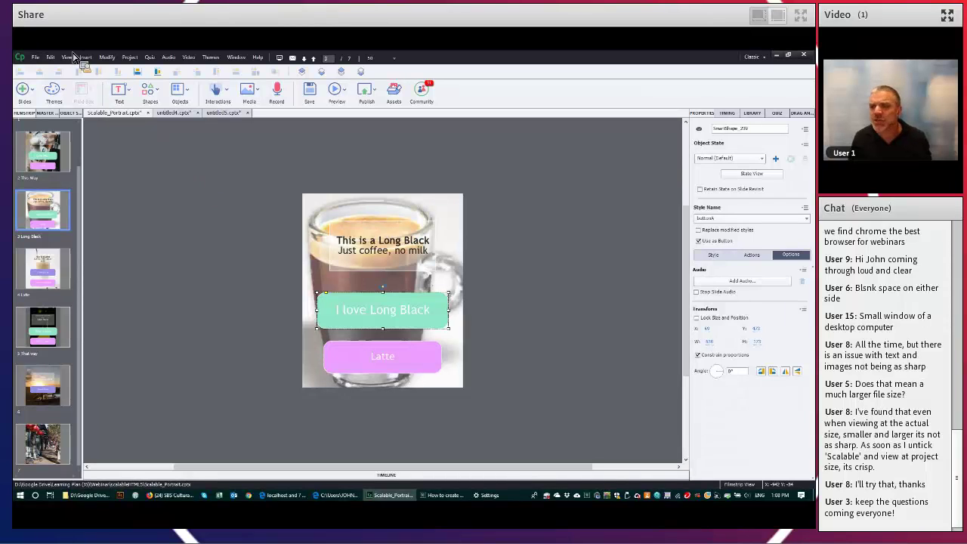
Close untitled4.cptx and untitled5.cptx without saving, and close Scalable_Portrait.cptx with its changes saved.
left_click(185, 113)
key("ctrl+w")
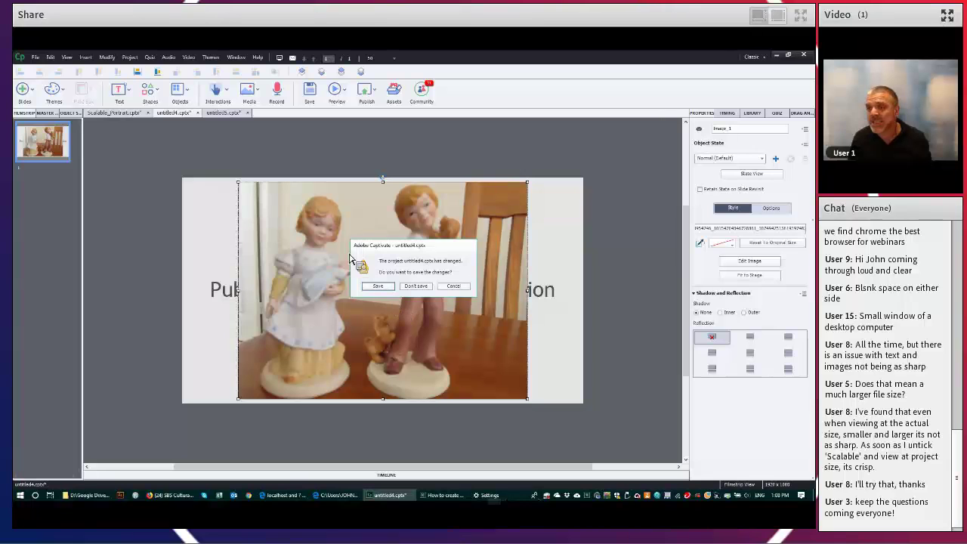
key("n")
key("ctrl+w")
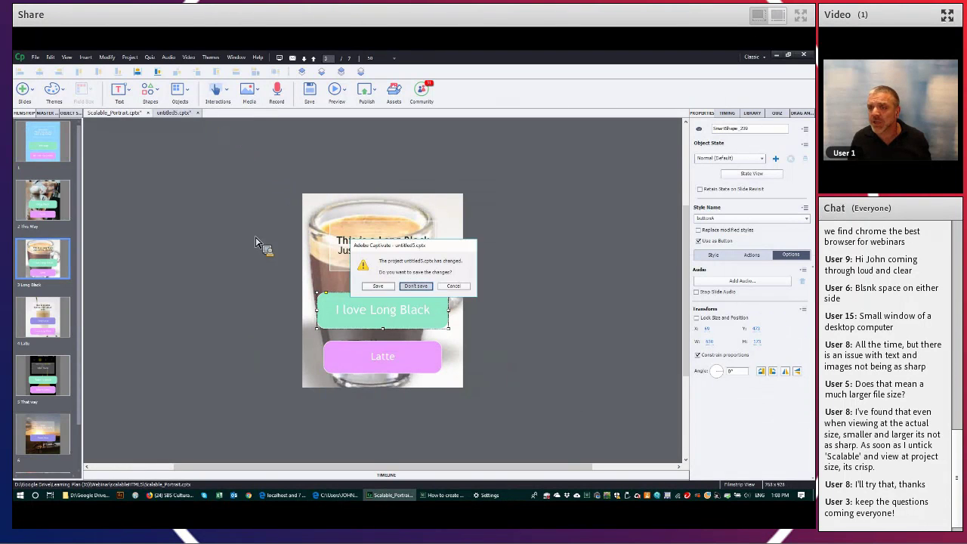
key("n")
key("ctrl+s")
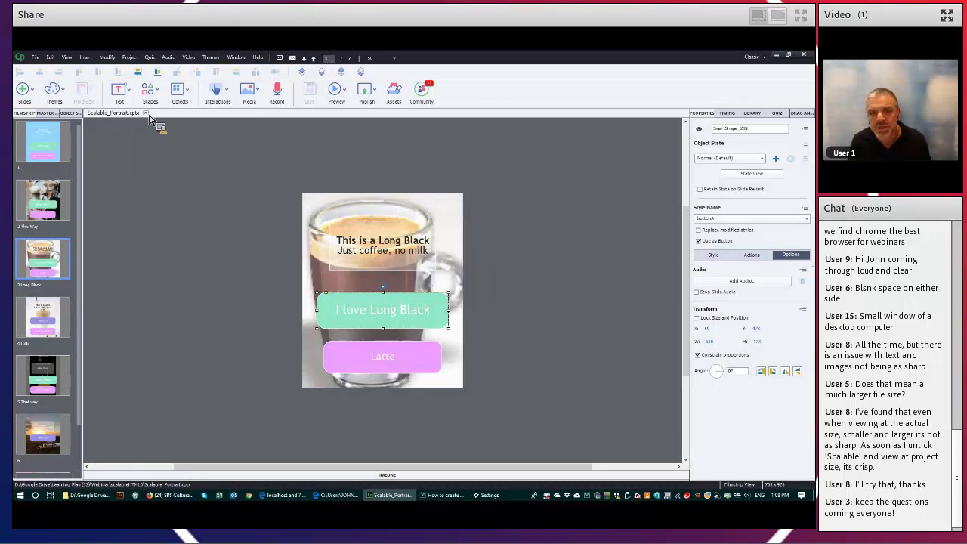
key("ctrl+w")
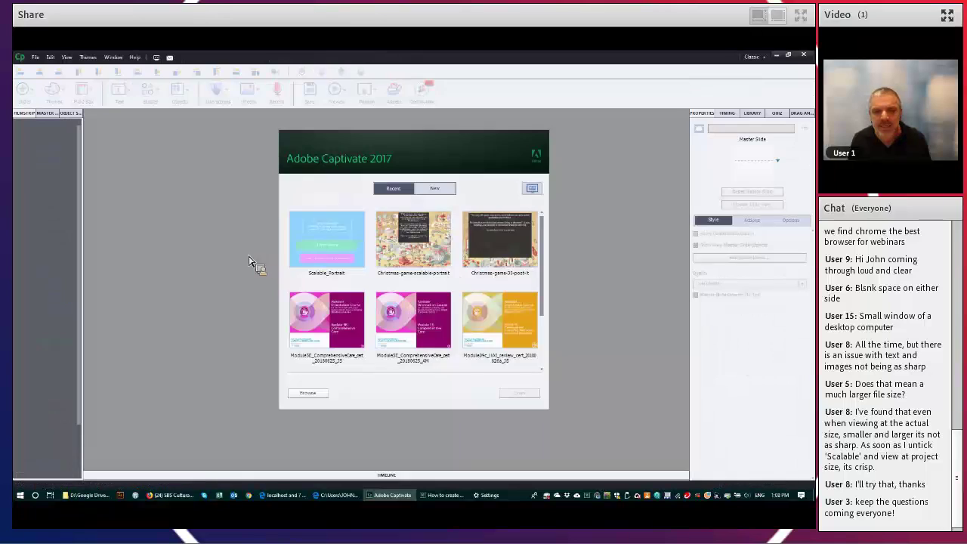
Create a new blank project with a 1280 x 720 canvas.
left_click(435, 191)
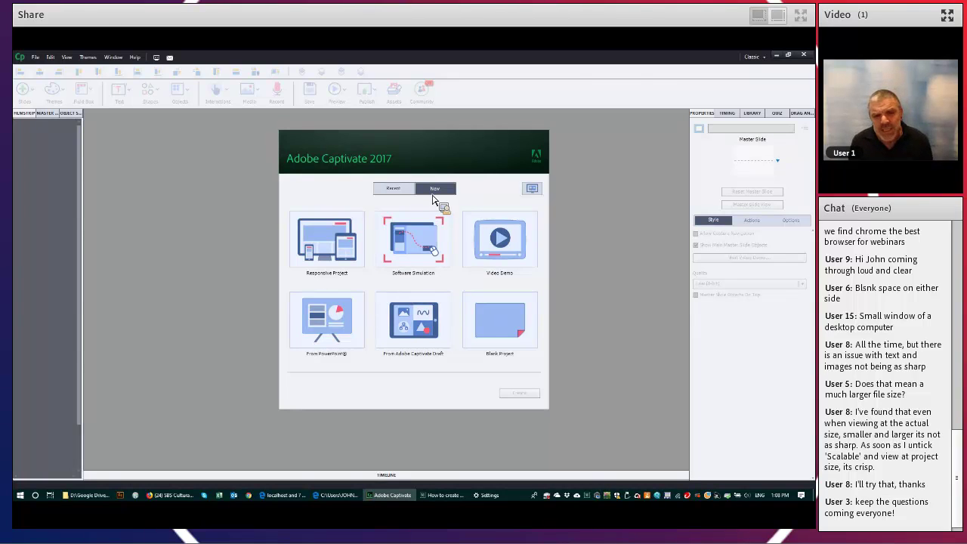
left_click(501, 323)
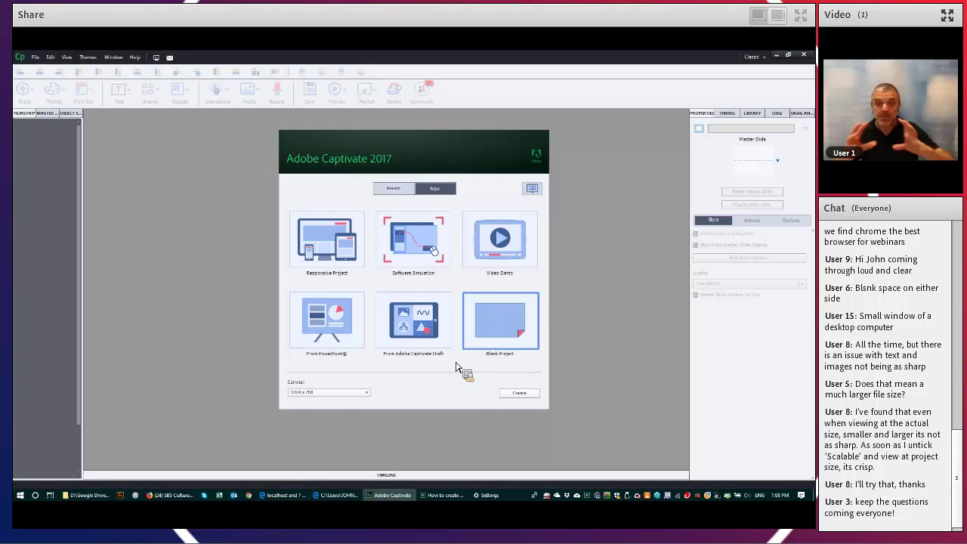
left_click(326, 393)
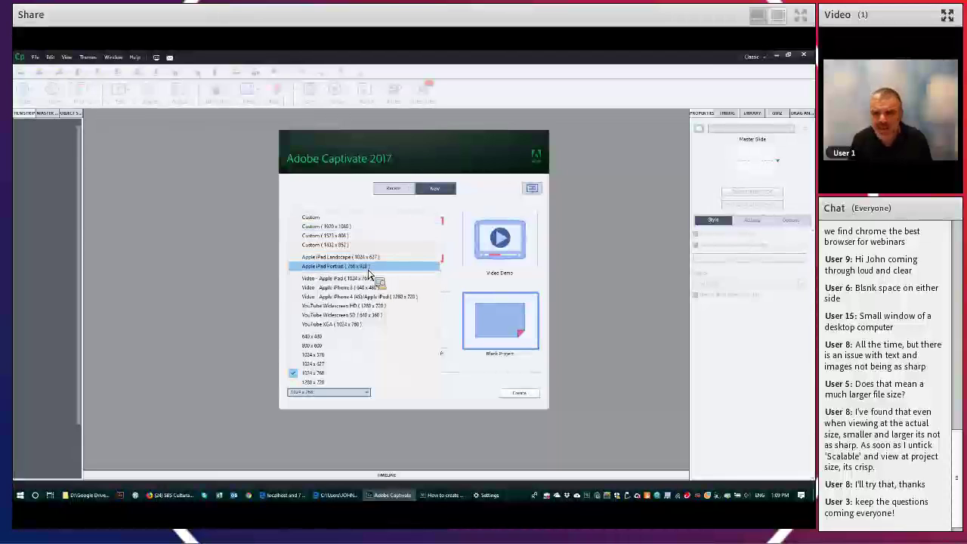
left_click(370, 267)
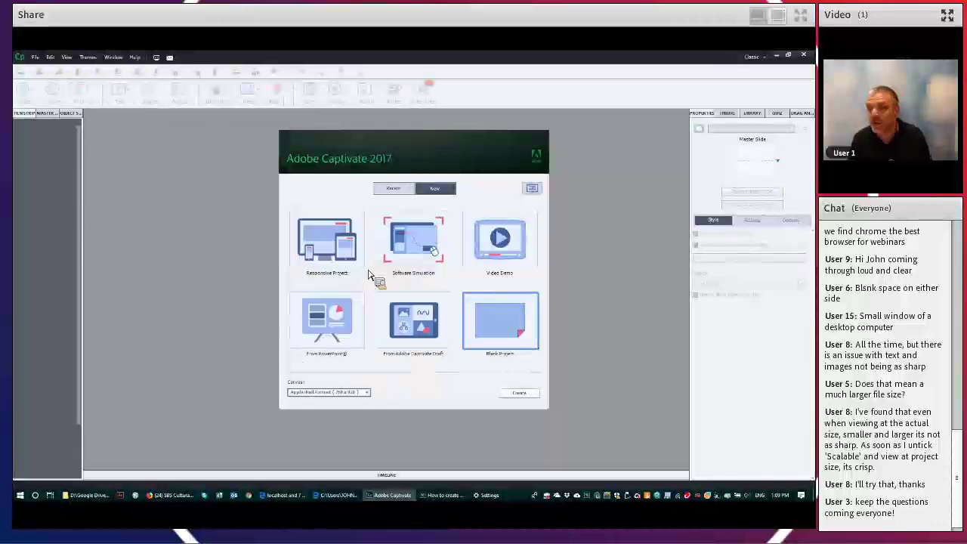
left_click(514, 392)
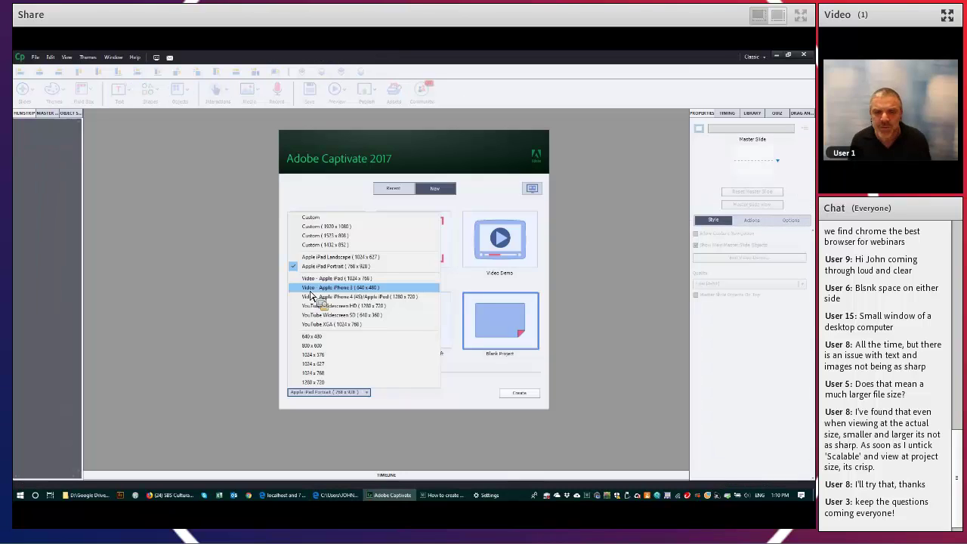
left_click(311, 296)
Rescale the project to 720 x 1280 pixels and show the portrait slide at 50% zoom.
key("Return")
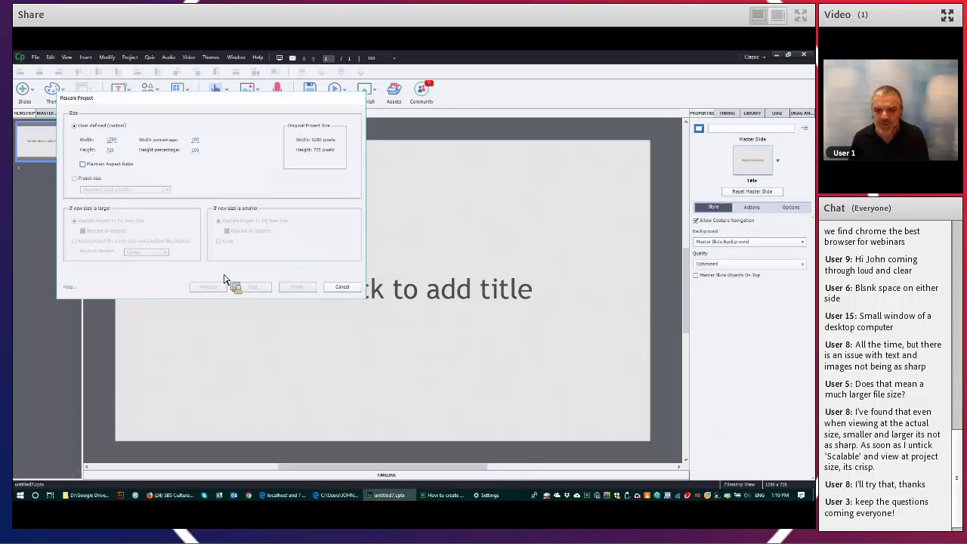
left_click(382, 58)
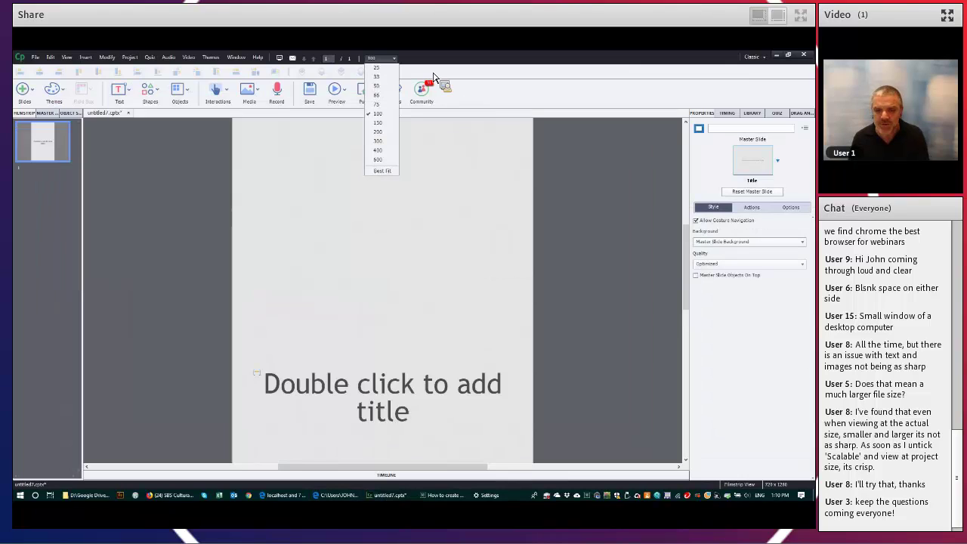
left_click(376, 85)
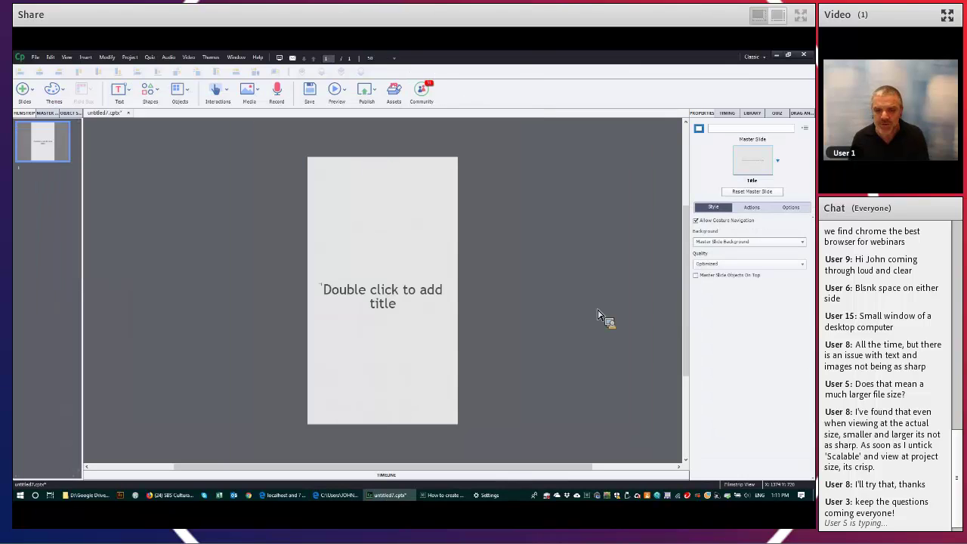
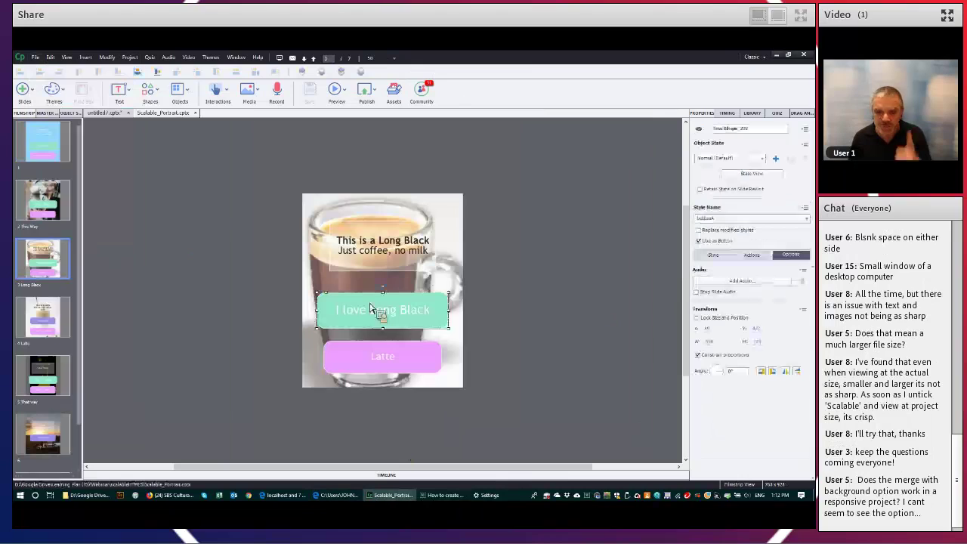
Check the I love Long Black button's actions in Scalable_Portrait.cptx and create a new responsive project.
left_click(752, 255)
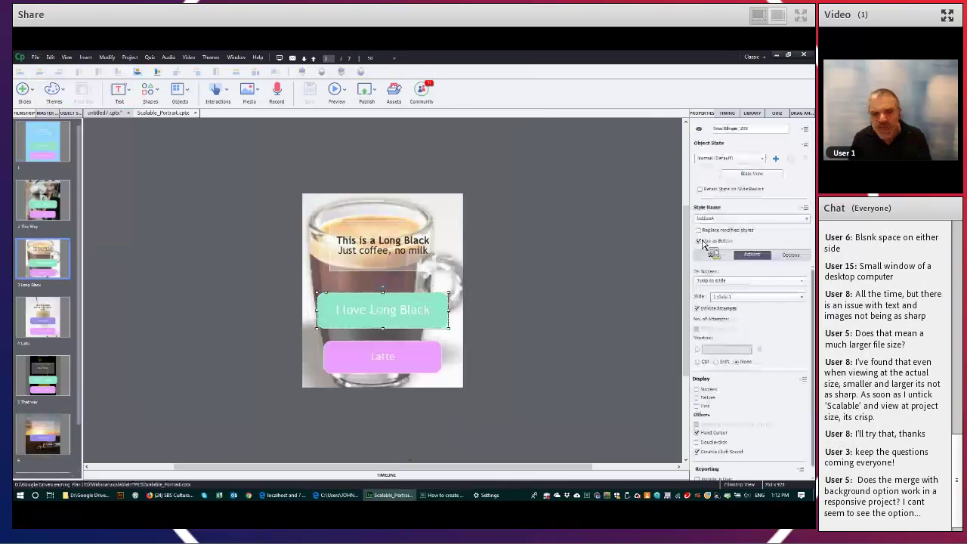
left_click(35, 58)
mouse_move(55, 73)
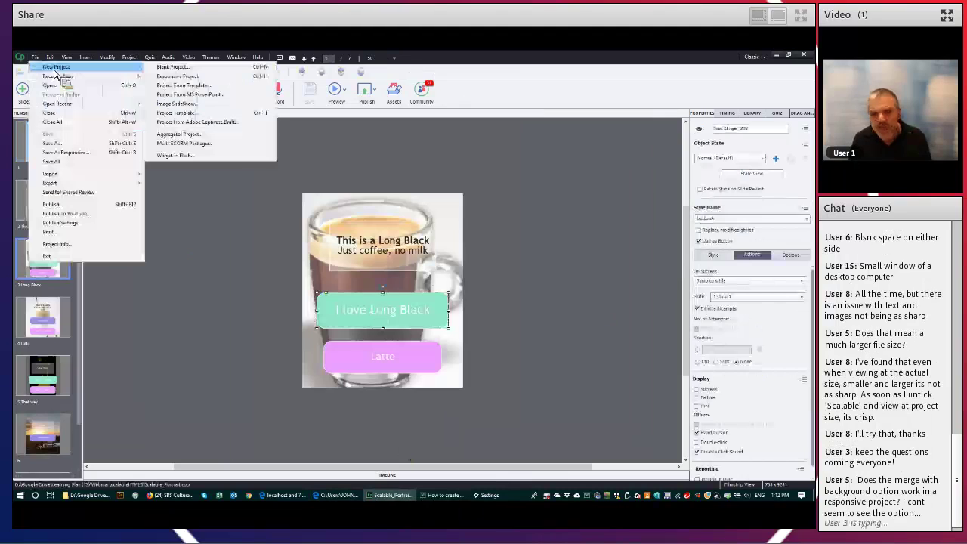
left_click(172, 66)
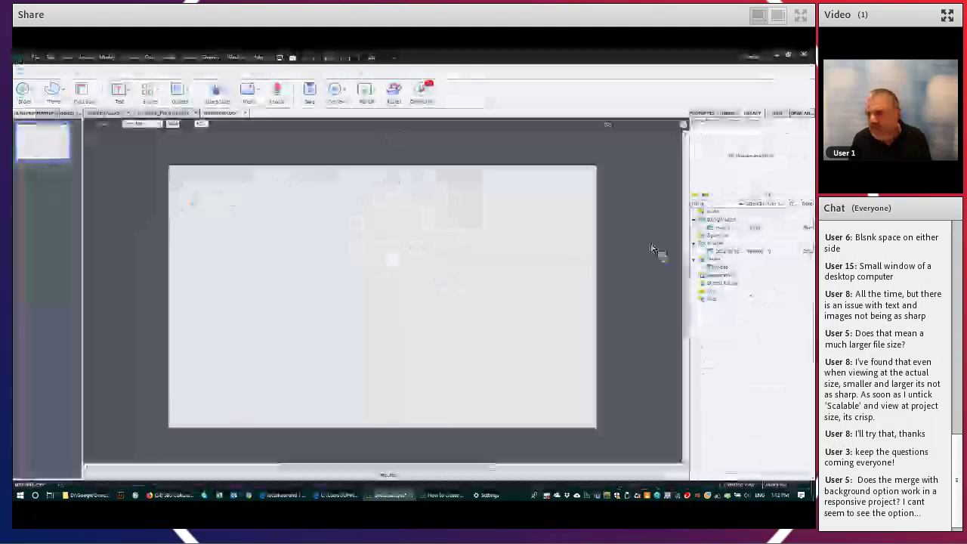
Place the street photo on the responsive slide and check whether its object options offer merging with the background.
scroll(495, 251, "down", 3)
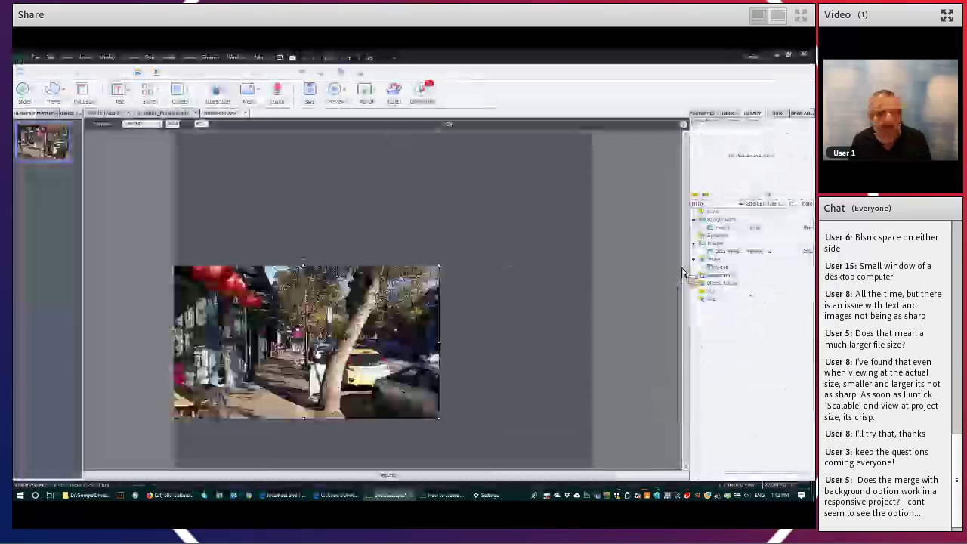
right_click(401, 297)
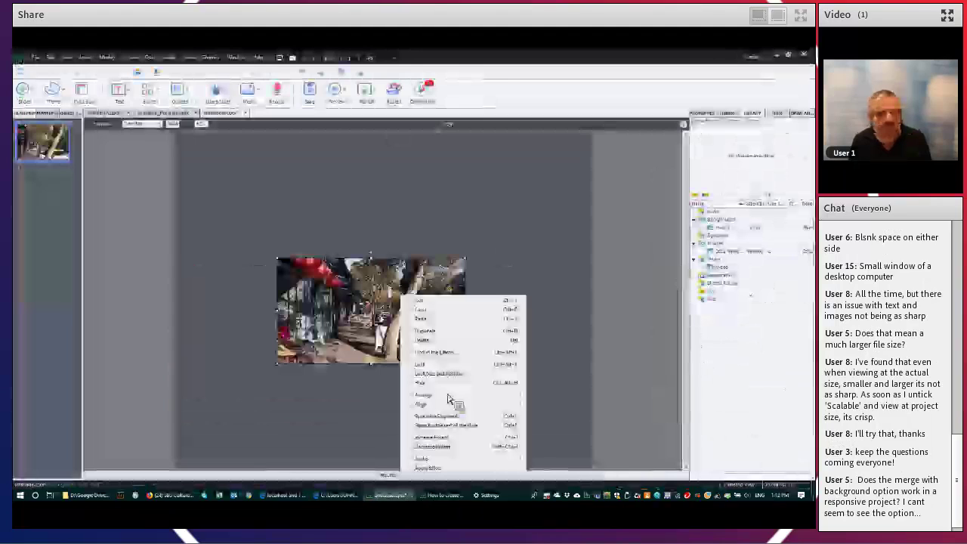
key("Escape")
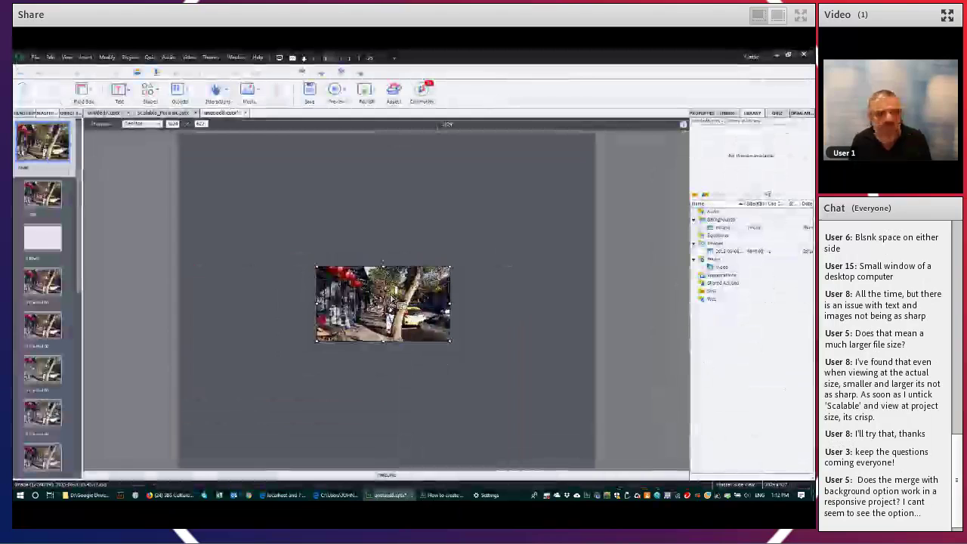
Delete the street photo from the main master slide and review the Blank master slide's options.
right_click(390, 297)
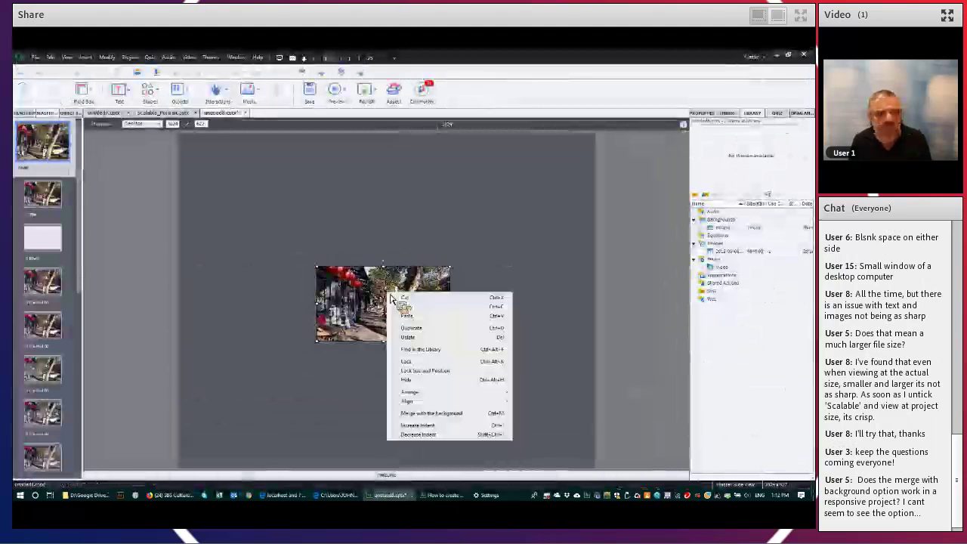
left_click(405, 341)
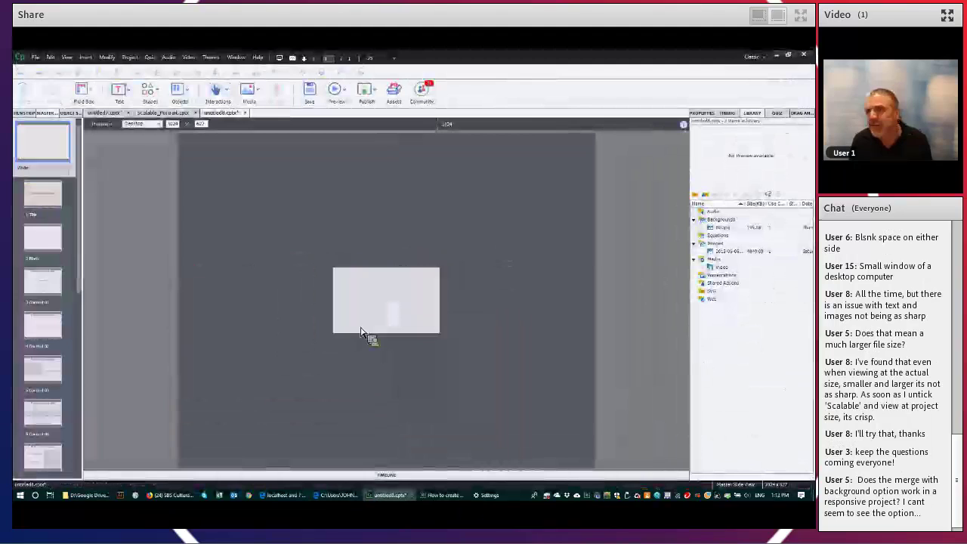
right_click(50, 241)
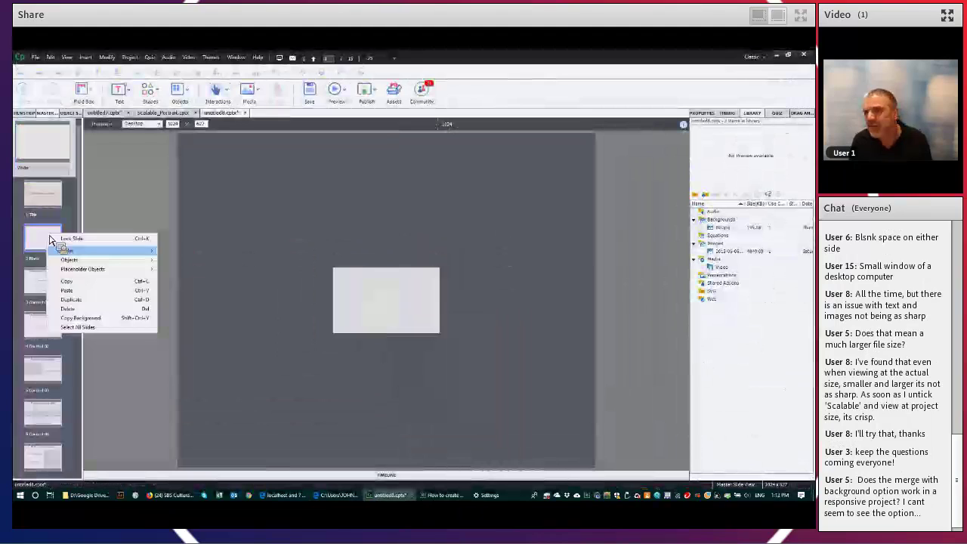
key("ctrl+v")
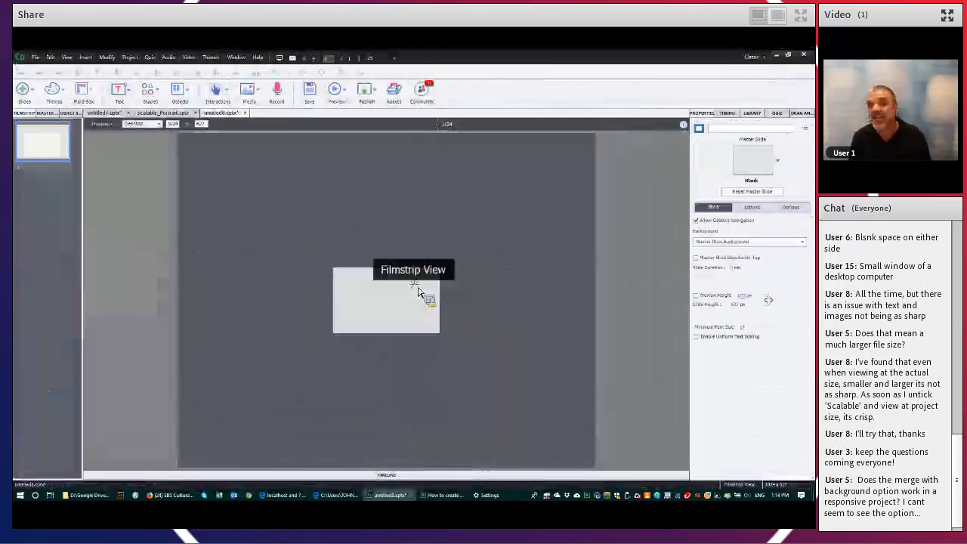
Narrow the slide preview to 917 pixels and insert two vertical fluid boxes.
left_click_drag(418, 292, 439, 133)
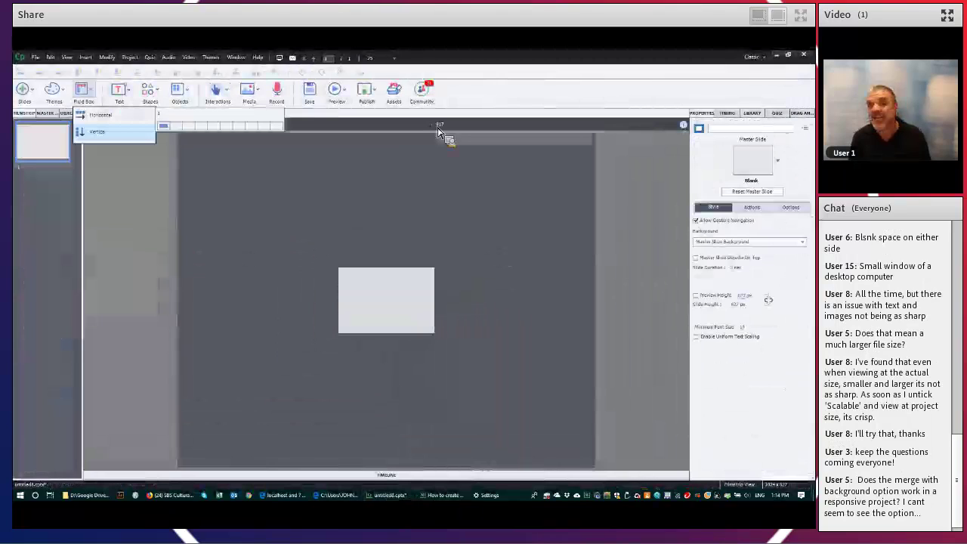
left_click_drag(439, 133, 97, 140)
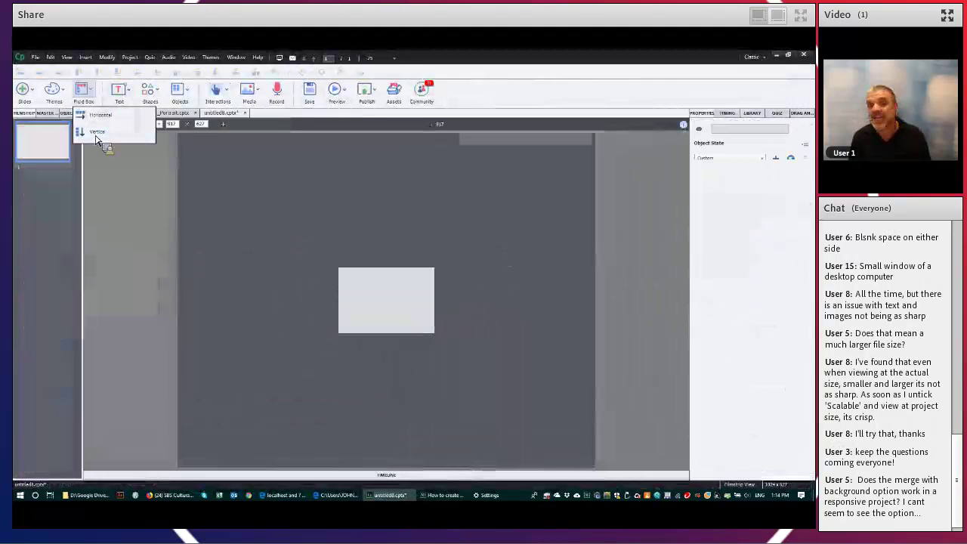
left_click(96, 137)
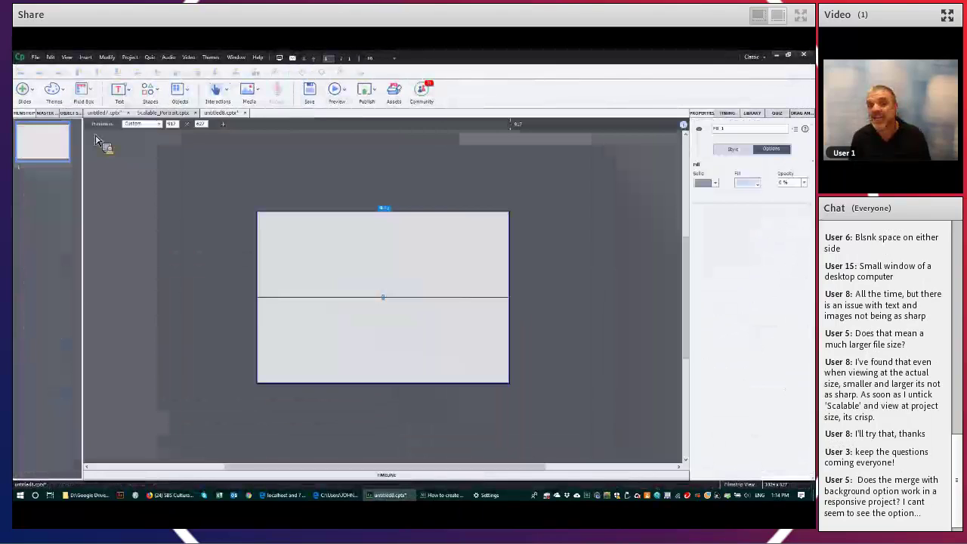
Fill the fluid box container with the street photo as an image fill and try it without tiling at a narrower preview width.
left_click(707, 183)
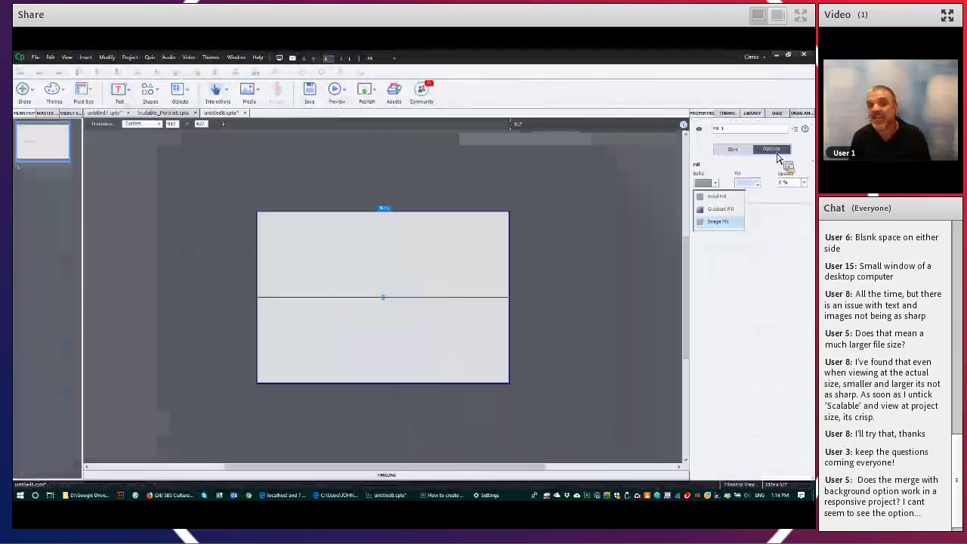
key("Return")
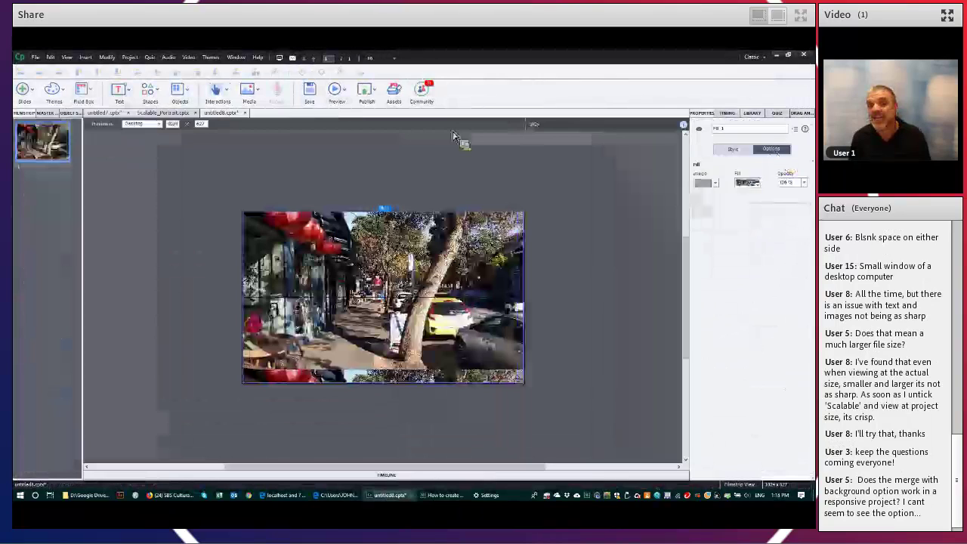
left_click(747, 183)
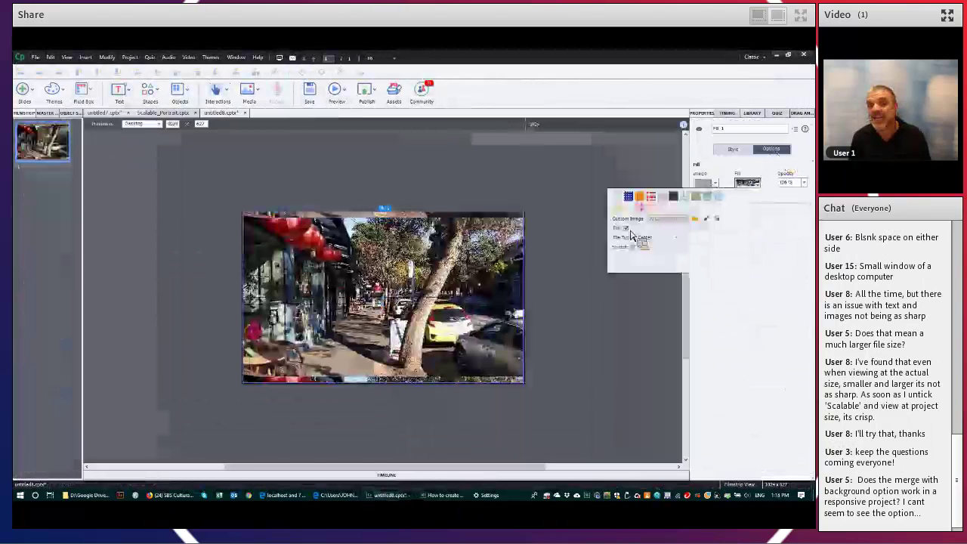
left_click(631, 236)
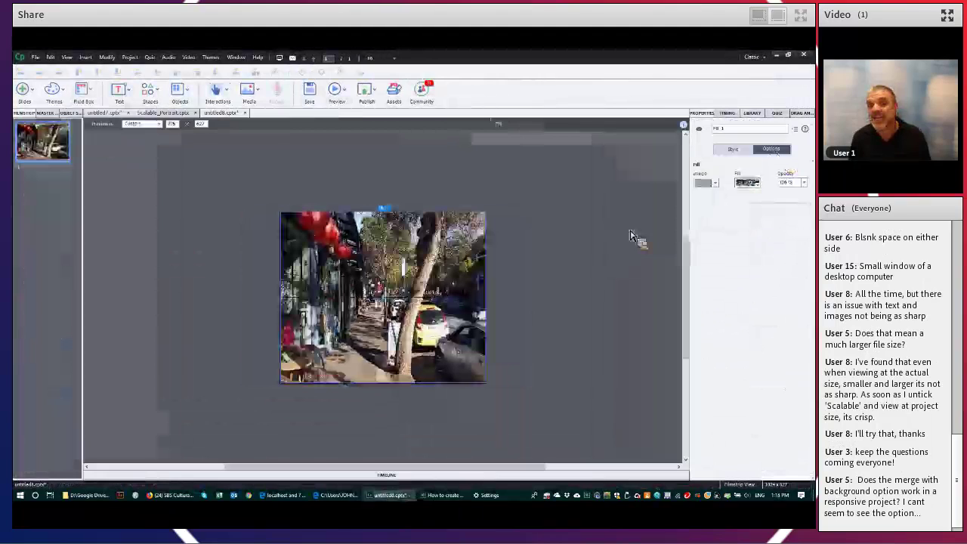
Tile the fluid box container's photo fill and set its tile type to Top Right.
left_click(748, 182)
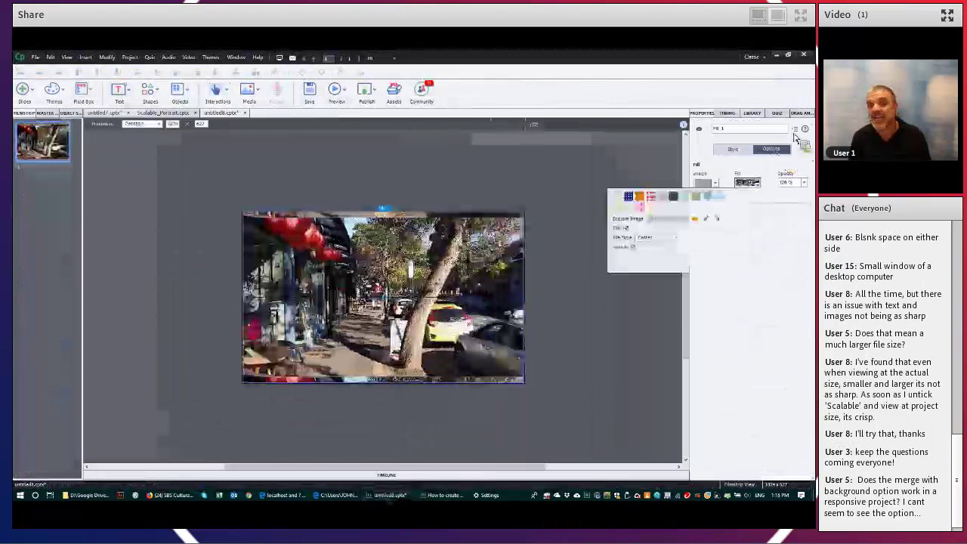
left_click(673, 316)
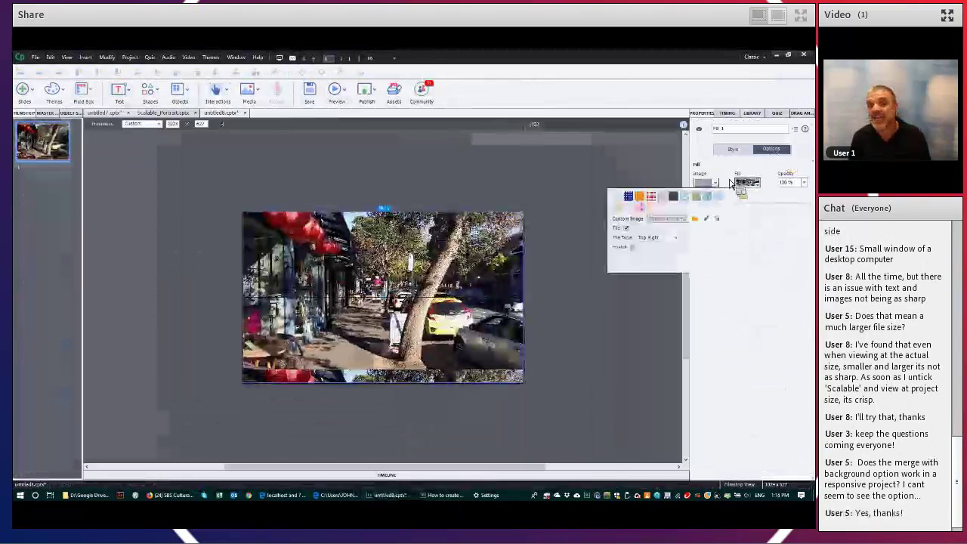
left_click(656, 253)
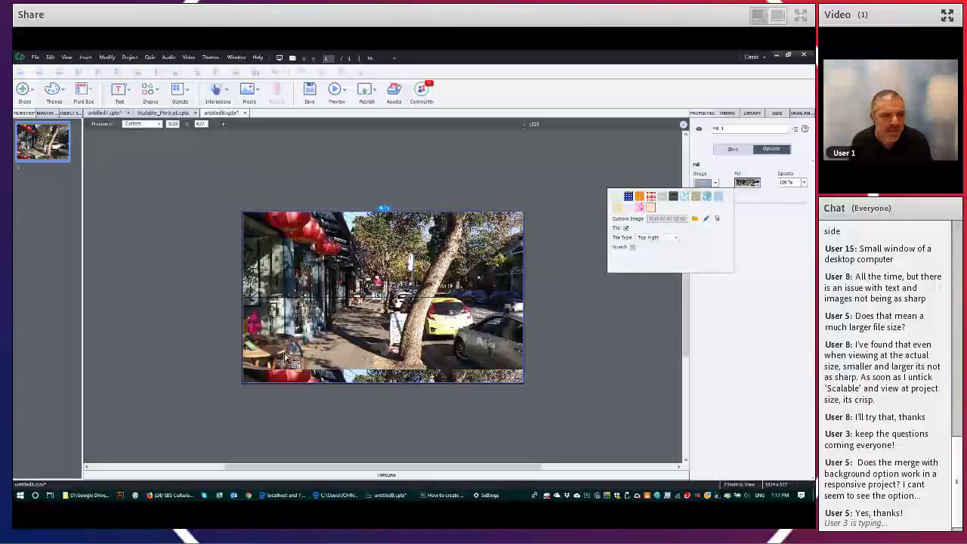
Switch to the Firefox browser, copy the address of the SBS Cultural Competence Program video, and return to Captivate.
left_click(162, 498)
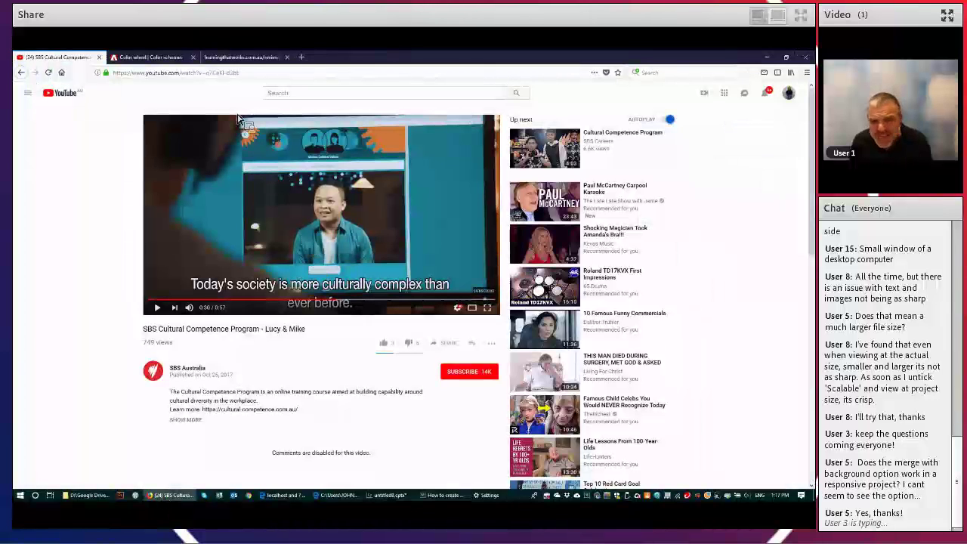
left_click(183, 73)
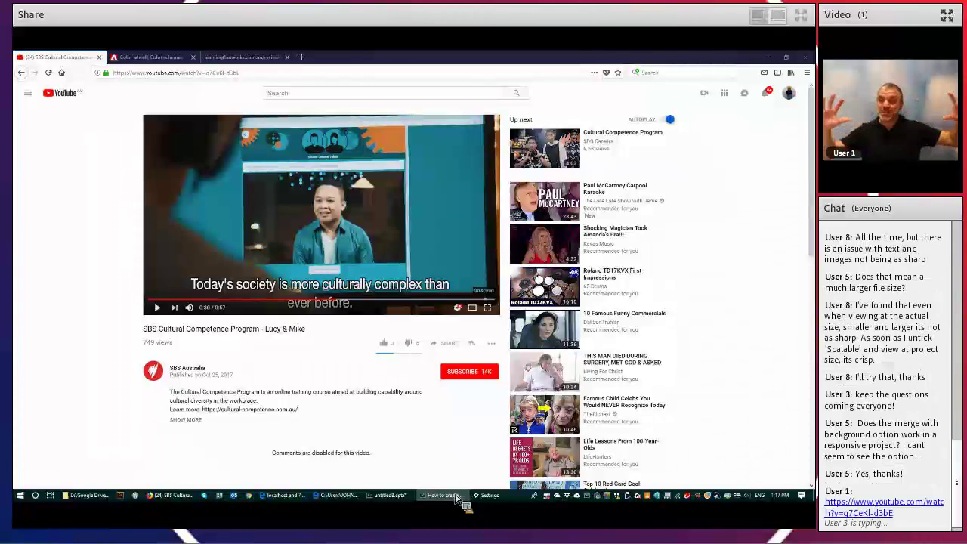
left_click(286, 421)
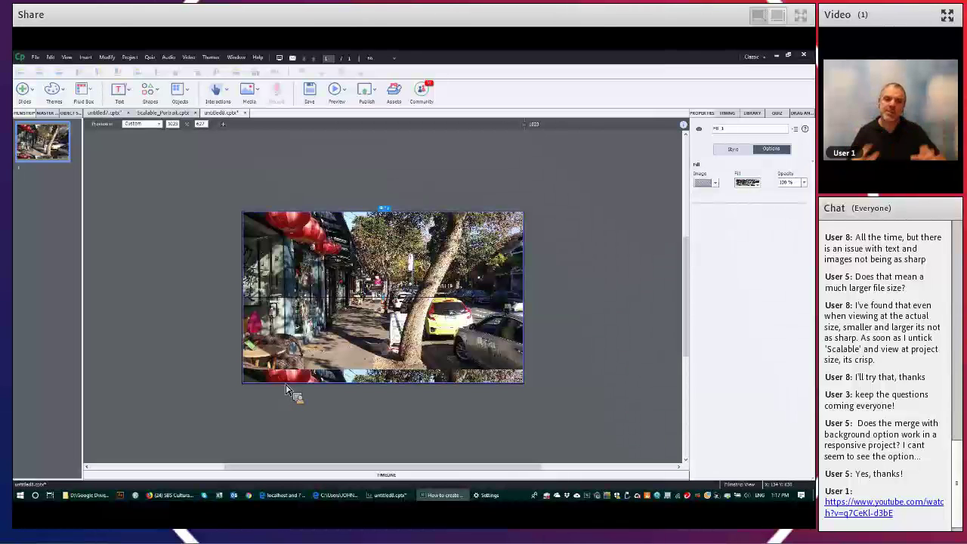
Return to the Scalable_Portrait.cptx project and open the Publish To My Computer settings to review the publishing options.
left_click(171, 114)
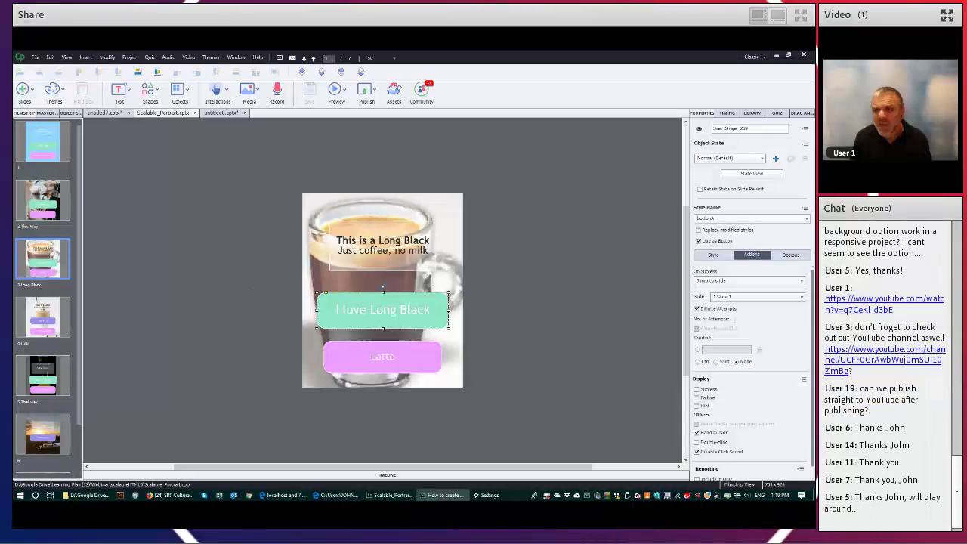
left_click(715, 217)
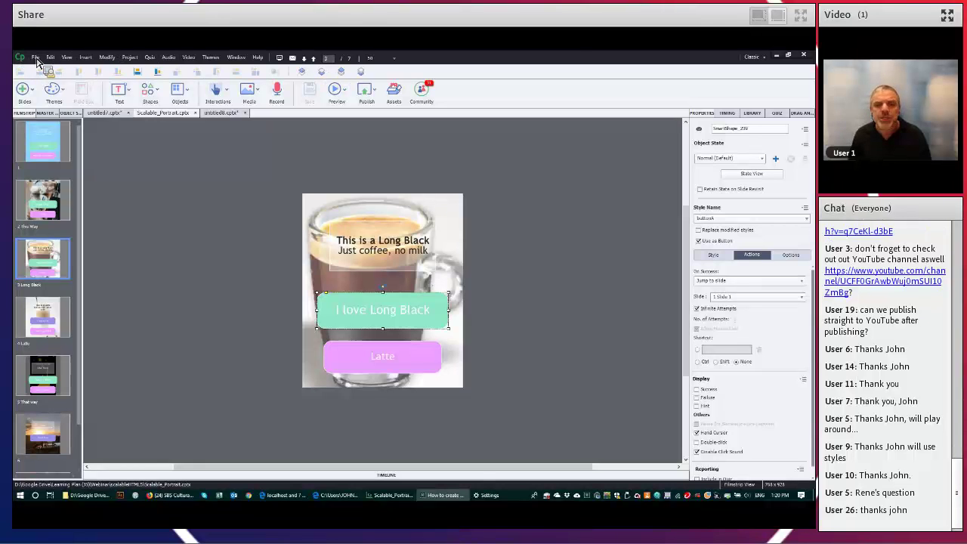
left_click(35, 58)
left_click(76, 214)
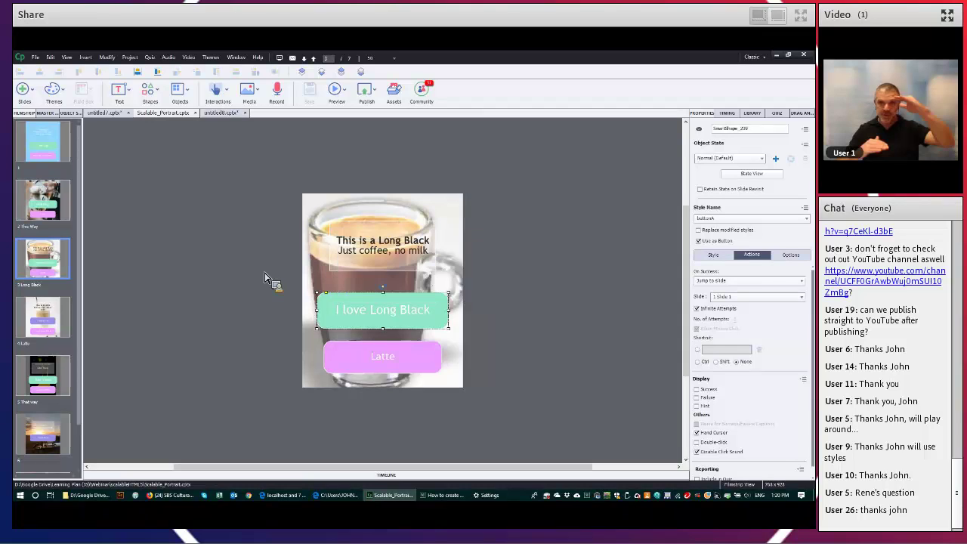
key("shift+F12")
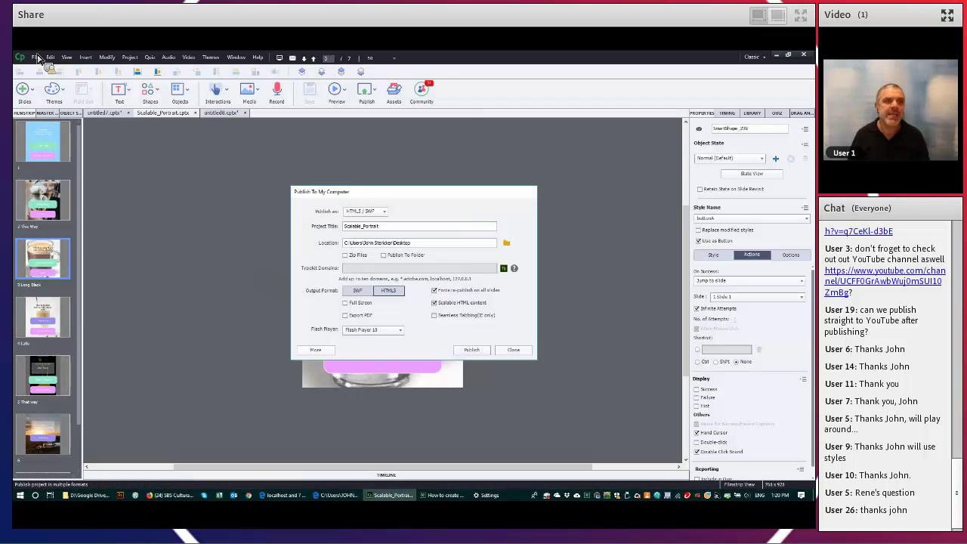